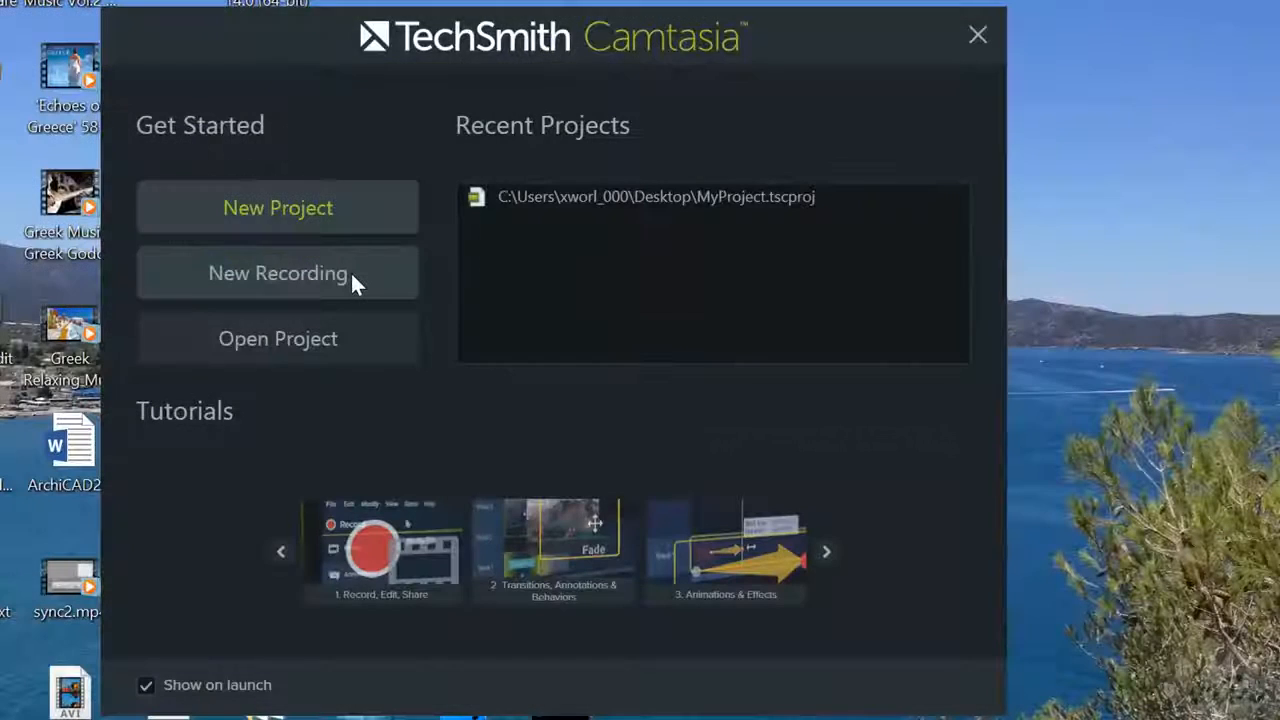
- Start a new recording to view the recorder's capture area and input options
{"action": "left_click", "coordinate": [352, 280]}
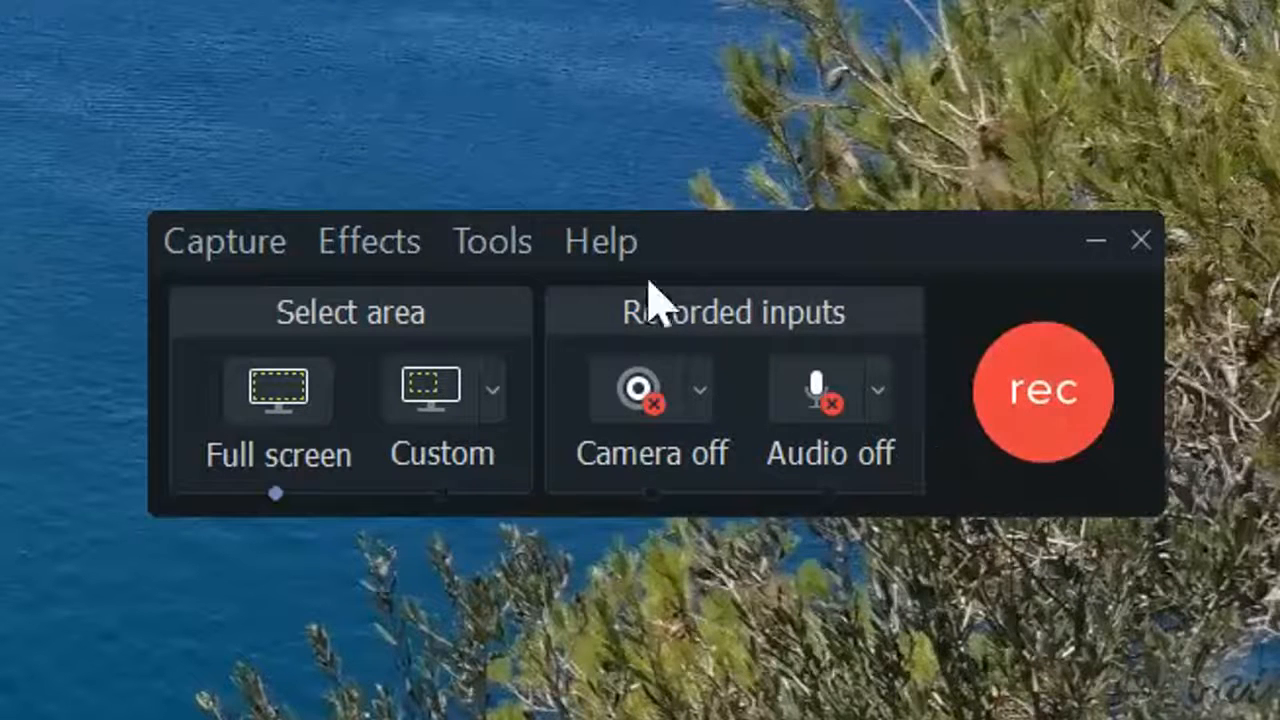
{"action": "left_click", "coordinate": [603, 245]}
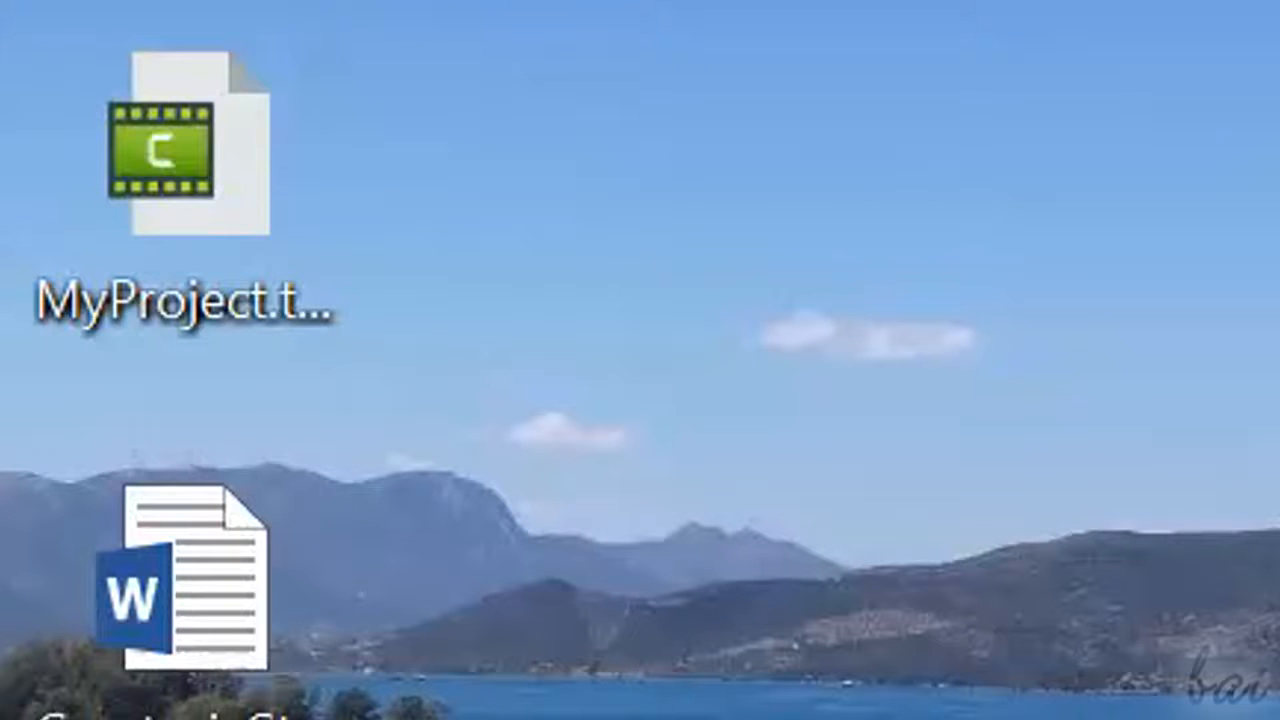
- Try to open the saved MyProject project from the Desktop folder
{"action": "left_click", "coordinate": [314, 223]}
{"action": "double_click", "coordinate": [286, 300]}
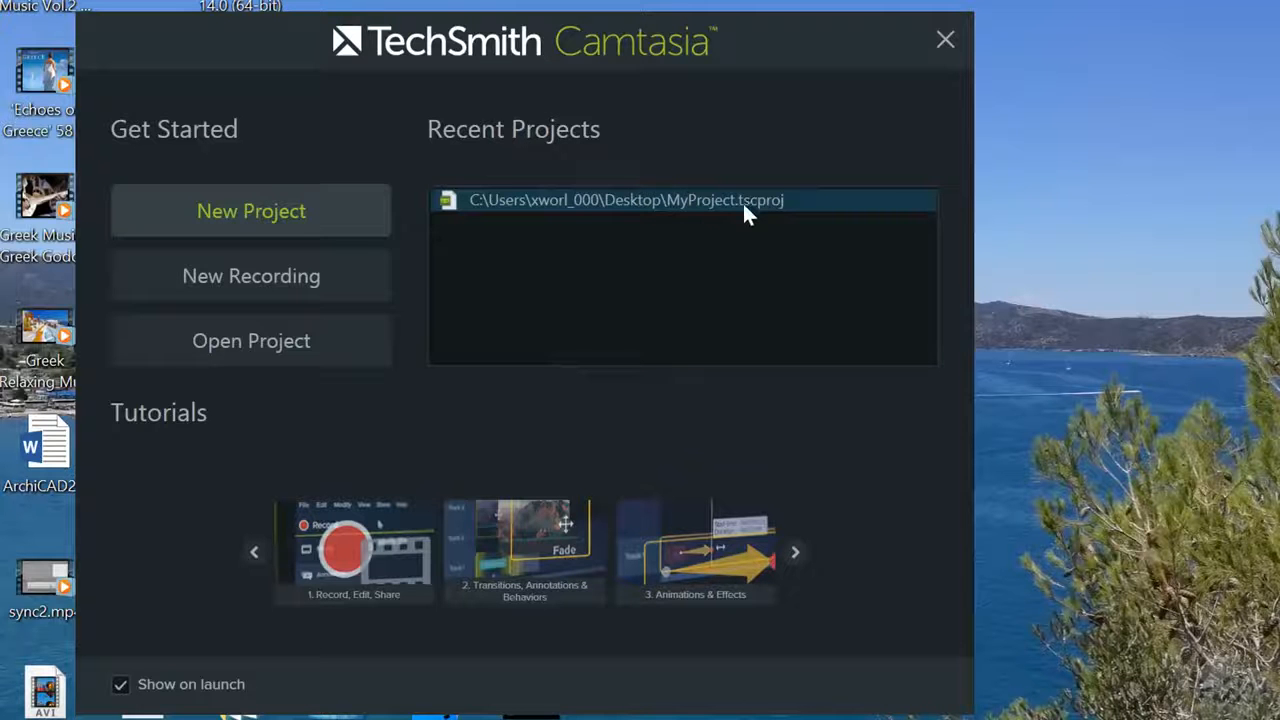
{"action": "left_click", "coordinate": [268, 346]}
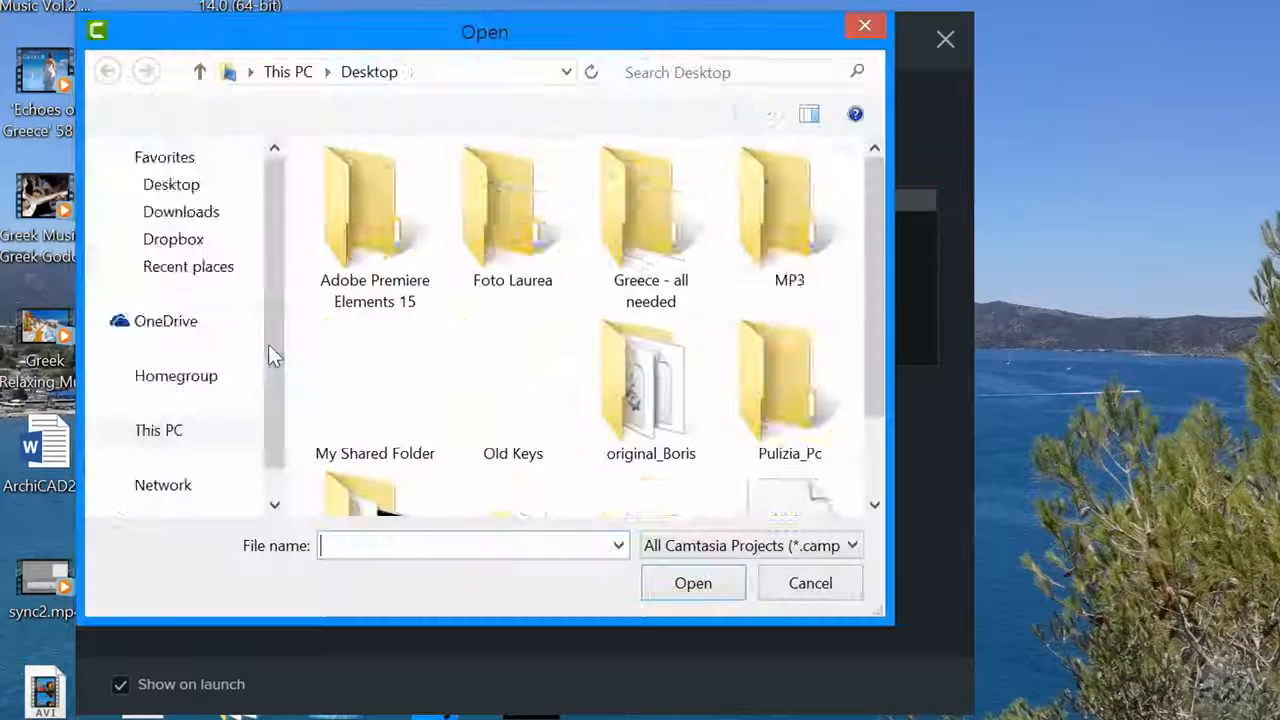
{"action": "scroll", "coordinate": [855, 300], "scroll_direction": "down", "scroll_amount": 3}
{"action": "double_click", "coordinate": [823, 450]}
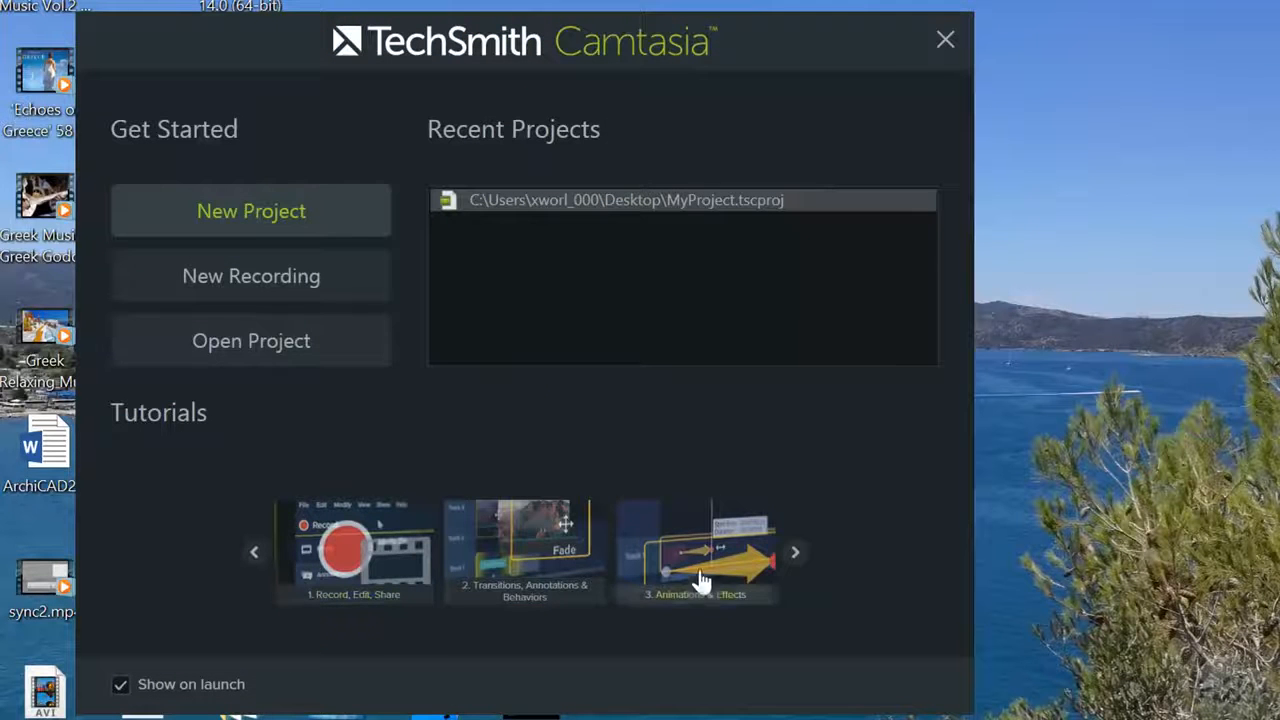
- Browse through the tutorials offered in the welcome window
{"action": "left_click", "coordinate": [800, 567]}
{"action": "left_click", "coordinate": [801, 567]}
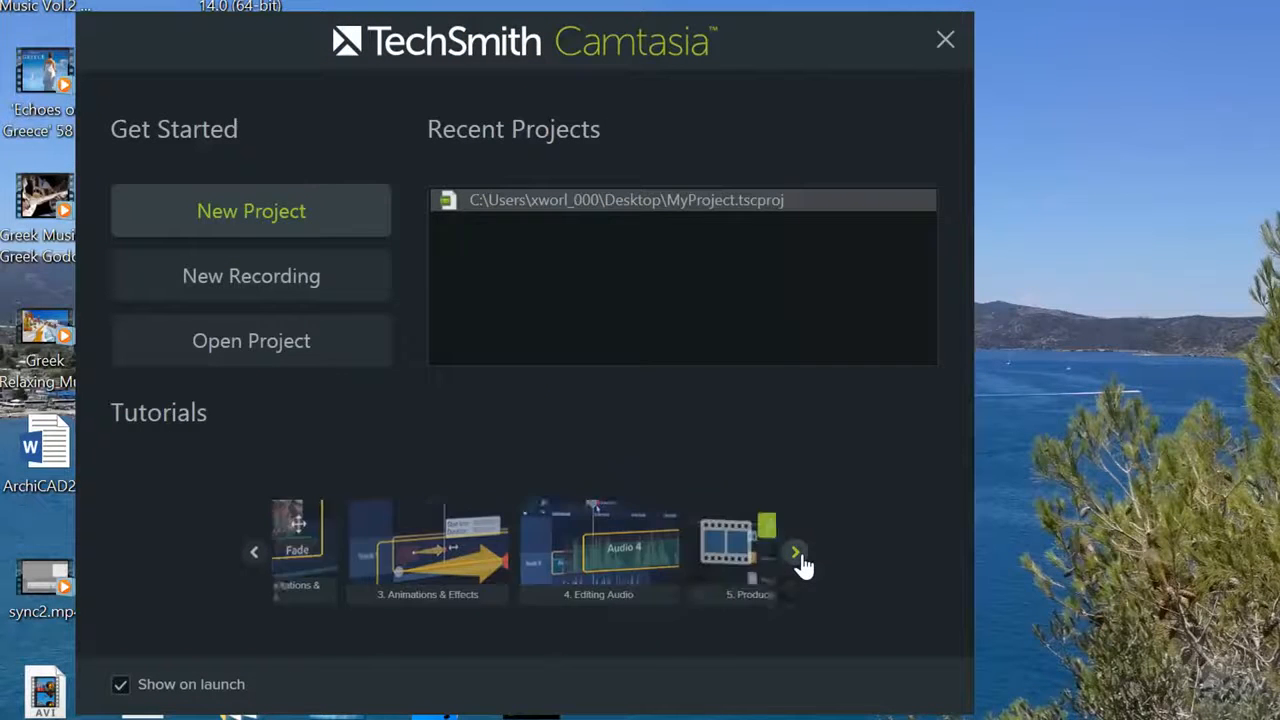
{"action": "left_click", "coordinate": [801, 566]}
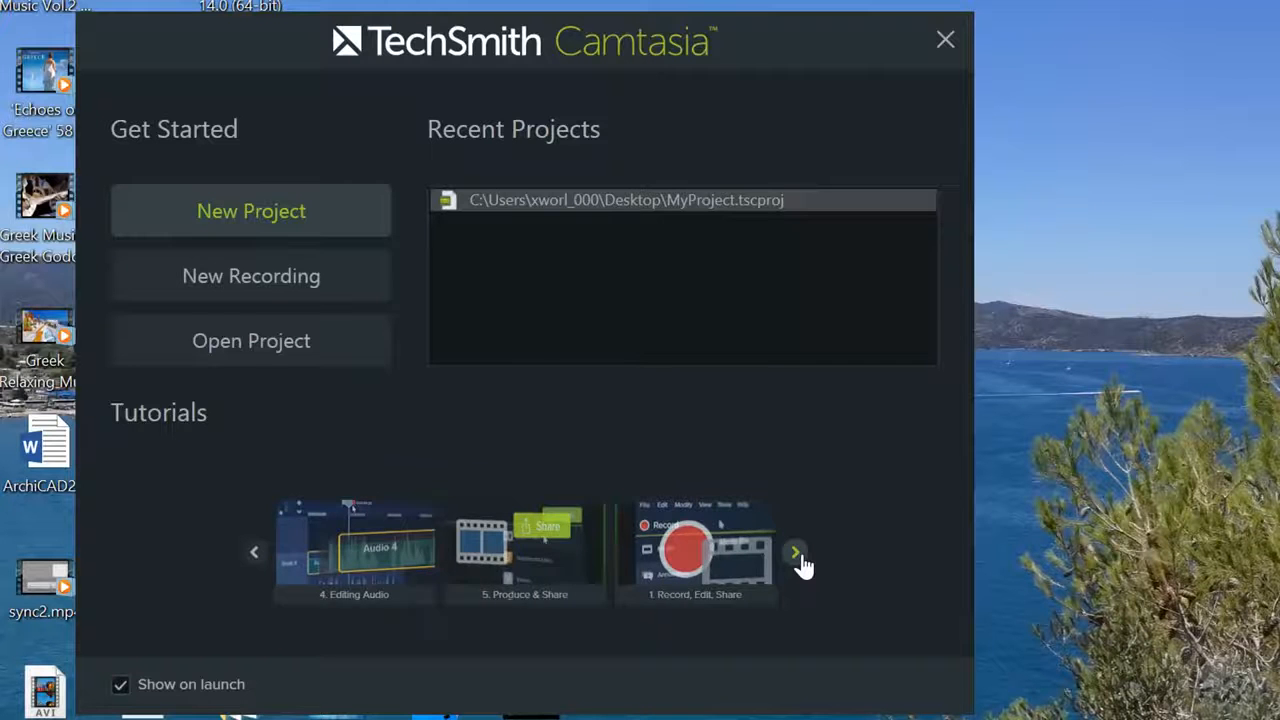
{"action": "left_click", "coordinate": [801, 566]}
{"action": "left_click", "coordinate": [801, 566]}
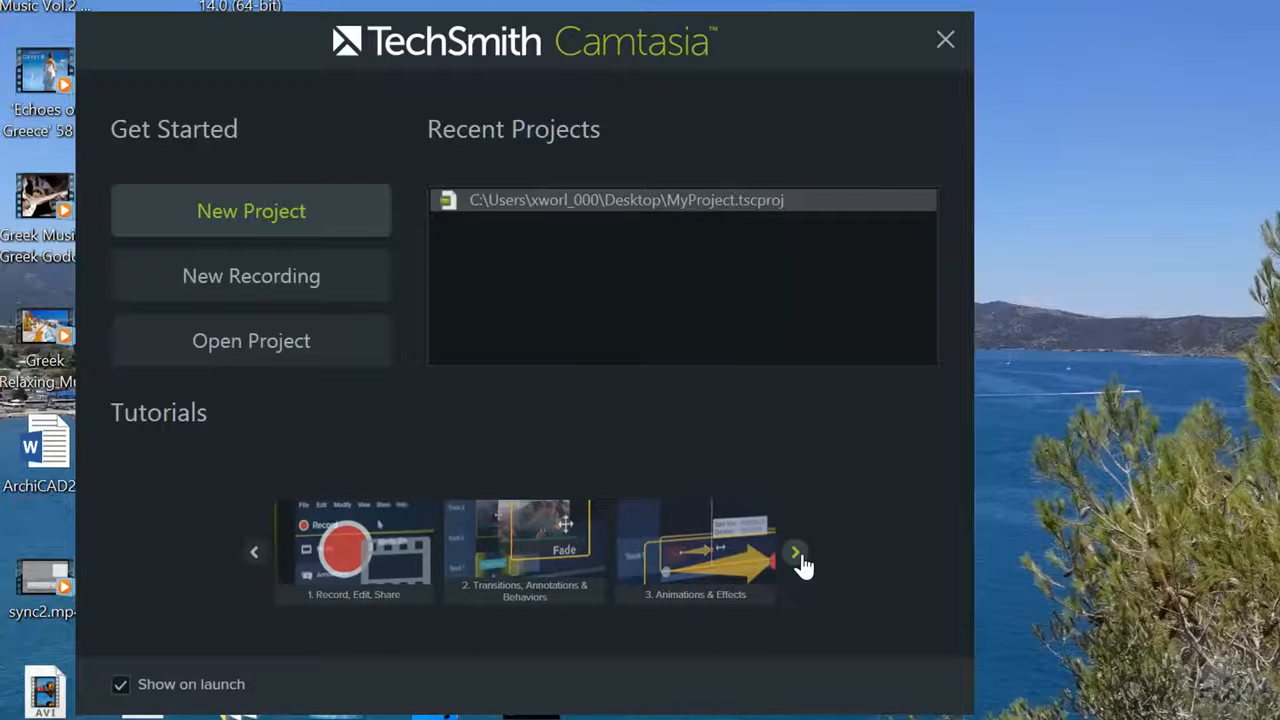
{"action": "left_click", "coordinate": [801, 566]}
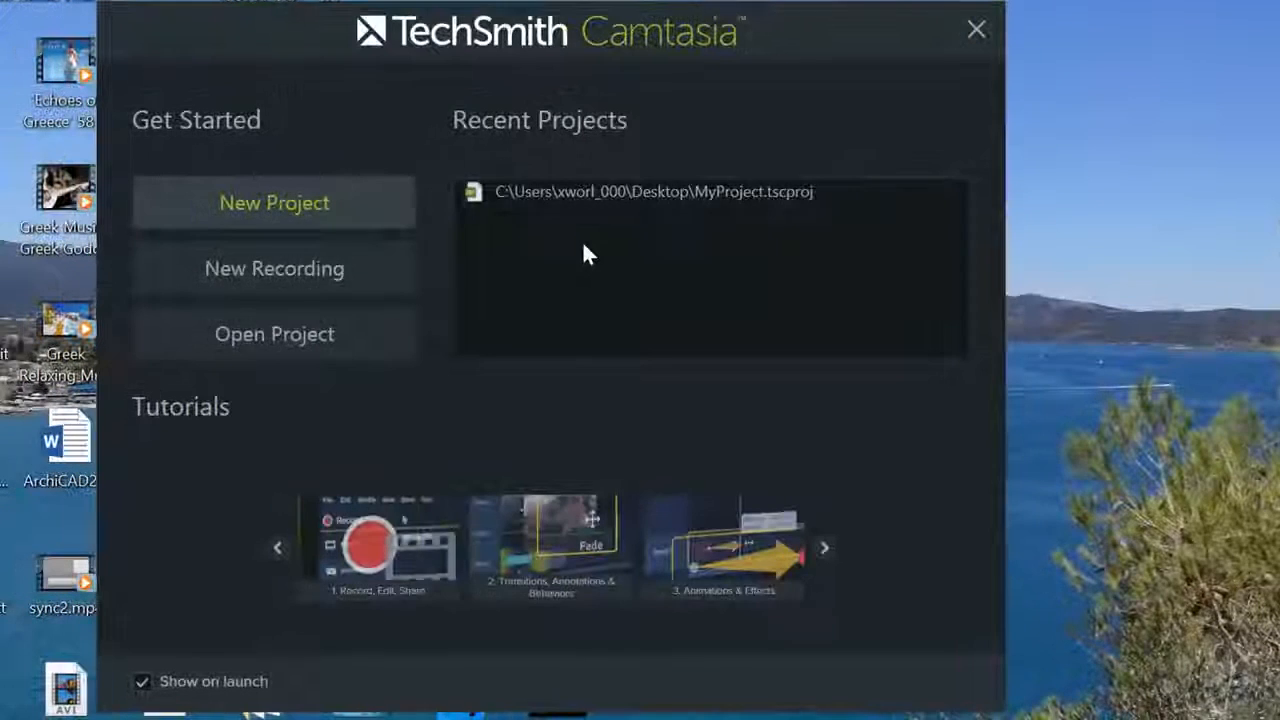
- Create a new project and place the mountaindawn animated background from the Library on Track 2 at about 10 seconds
{"action": "left_click", "coordinate": [284, 224]}
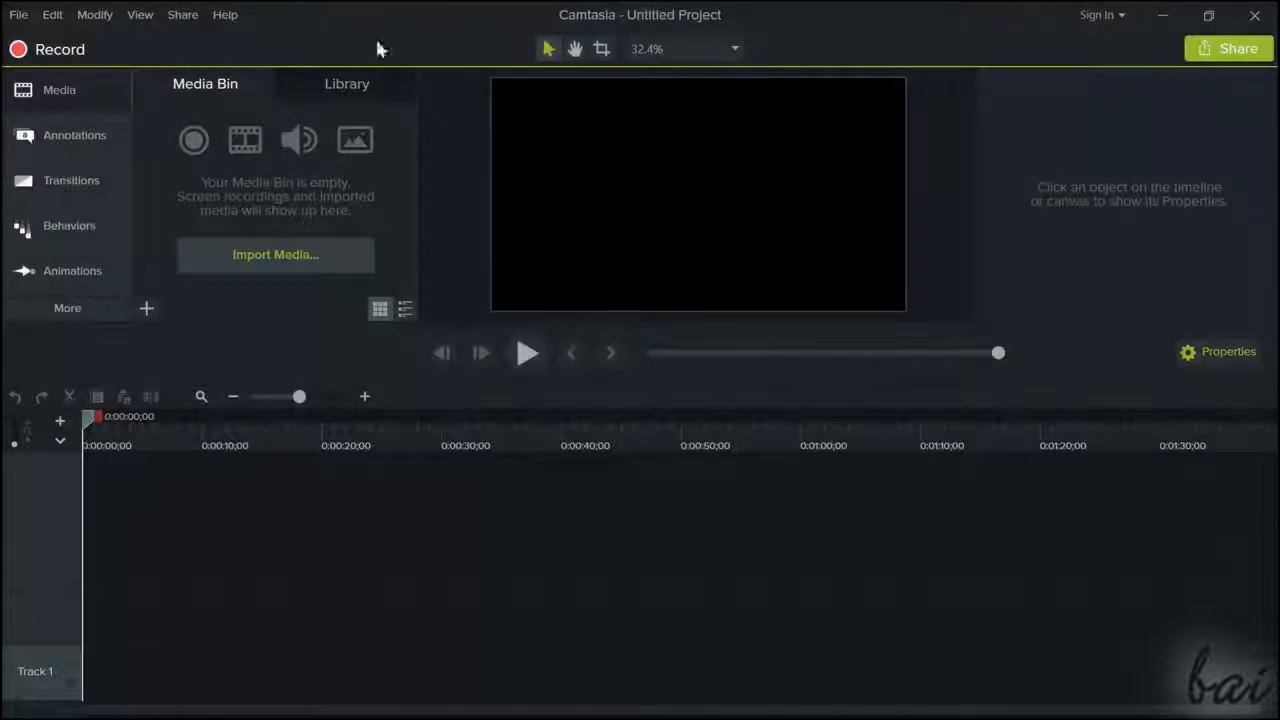
{"action": "left_click", "coordinate": [346, 88]}
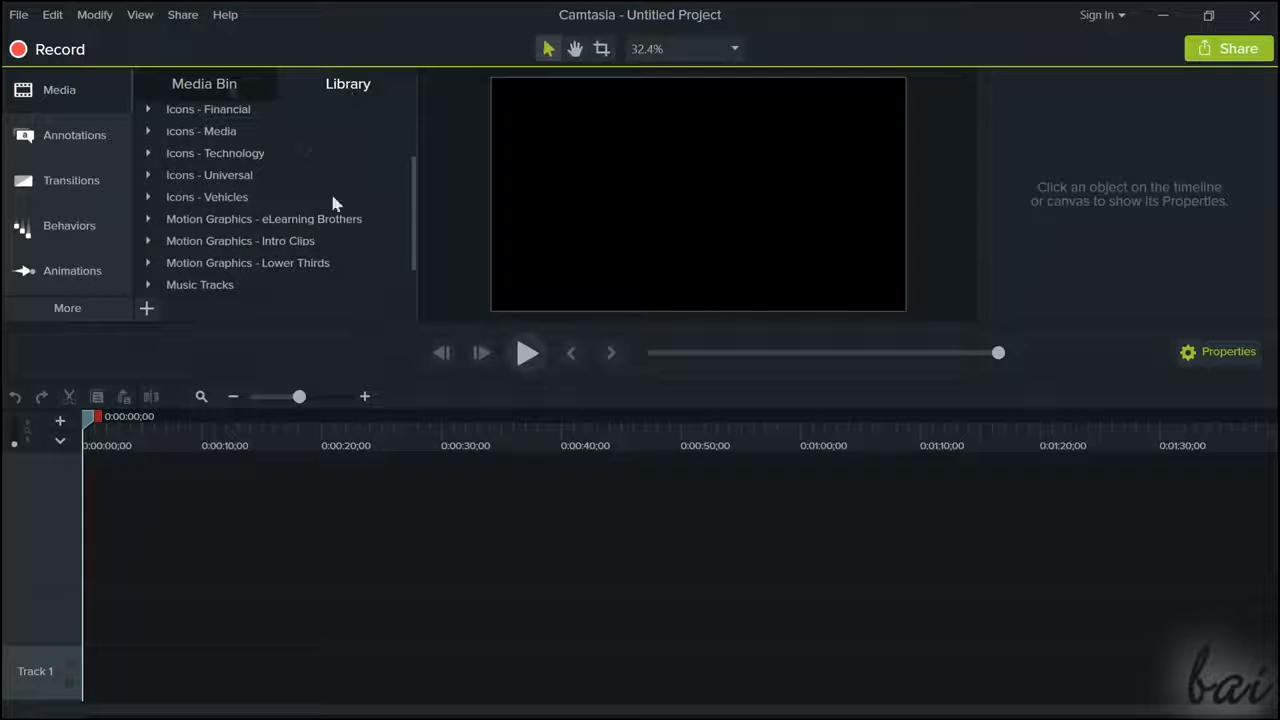
{"action": "left_click_drag", "start_coordinate": [410, 200], "coordinate": [417, 137]}
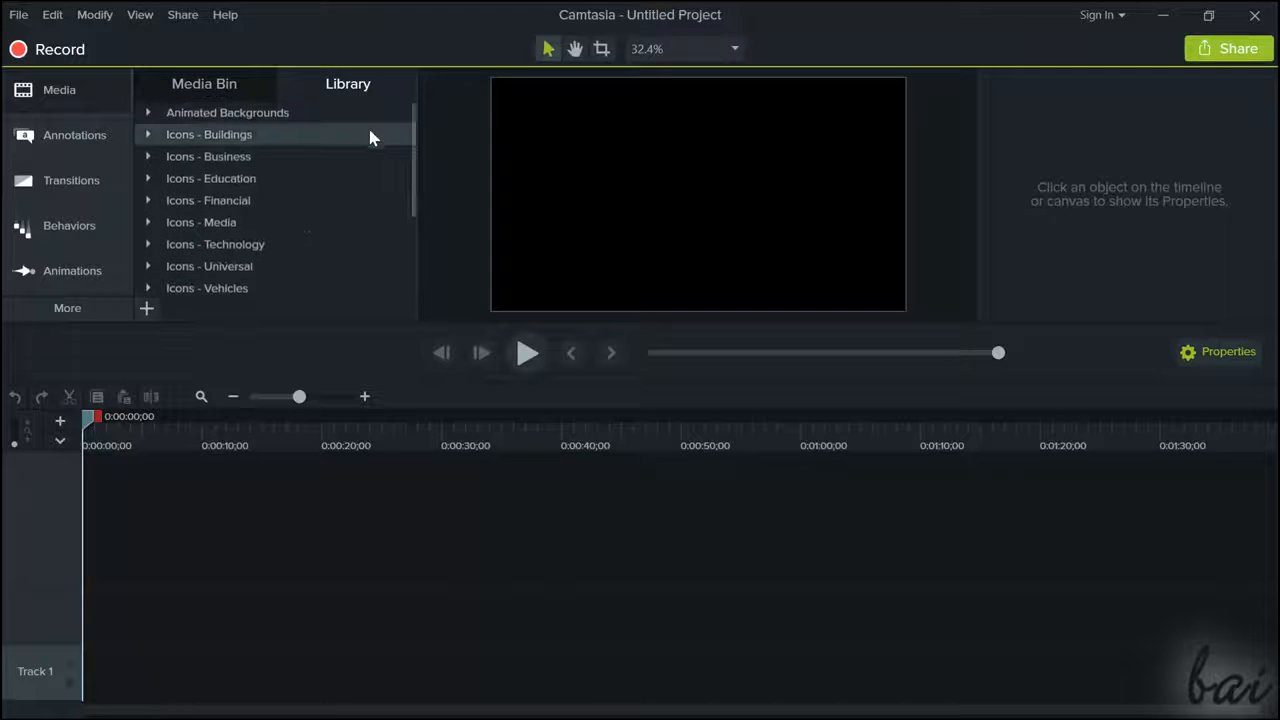
{"action": "left_click", "coordinate": [147, 118]}
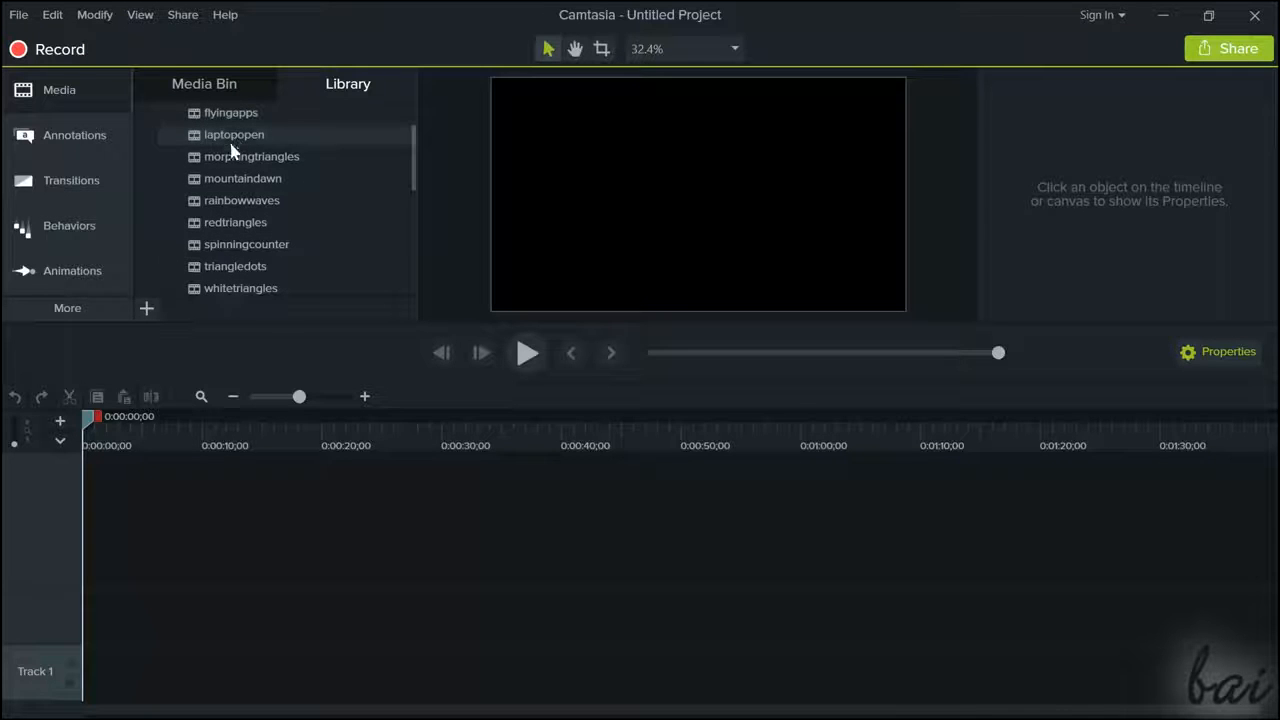
{"action": "left_click_drag", "start_coordinate": [255, 177], "coordinate": [210, 561]}
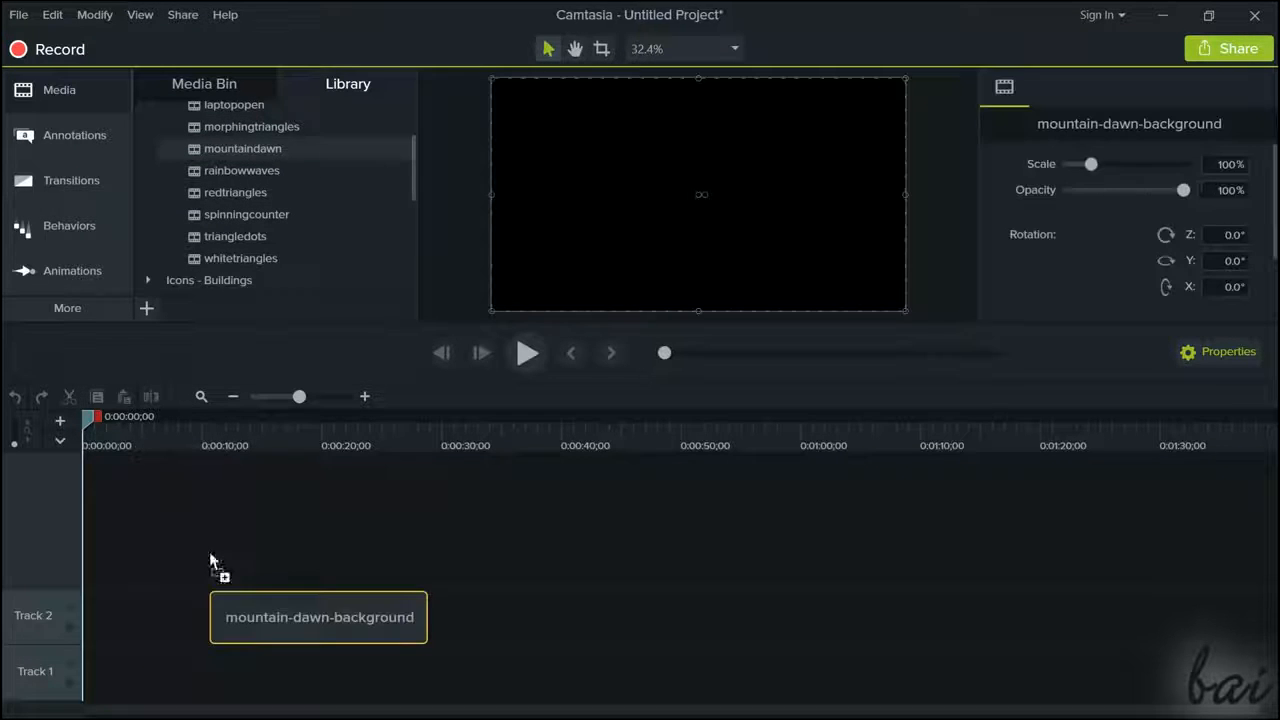
{"action": "left_click_drag", "start_coordinate": [90, 420], "coordinate": [369, 426]}
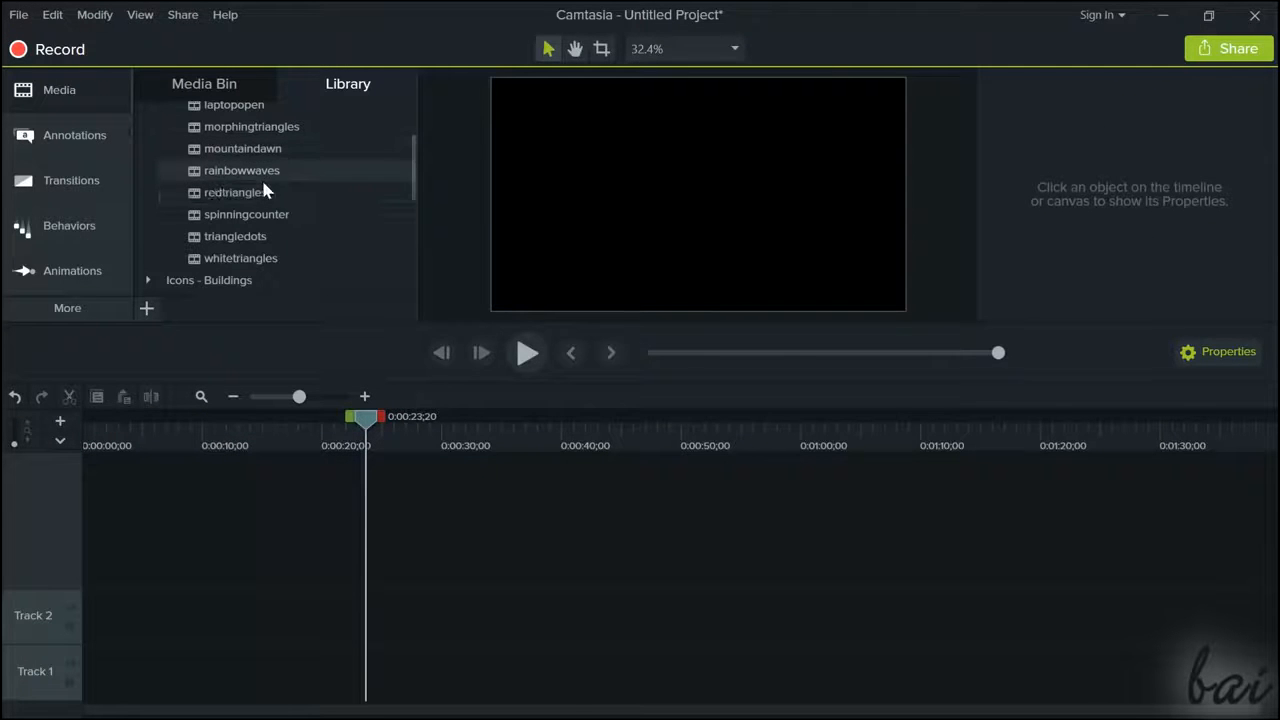
- Place the redtriangles animated background from the Library on Track 2 of the timeline
{"action": "left_click_drag", "start_coordinate": [262, 192], "coordinate": [347, 390]}
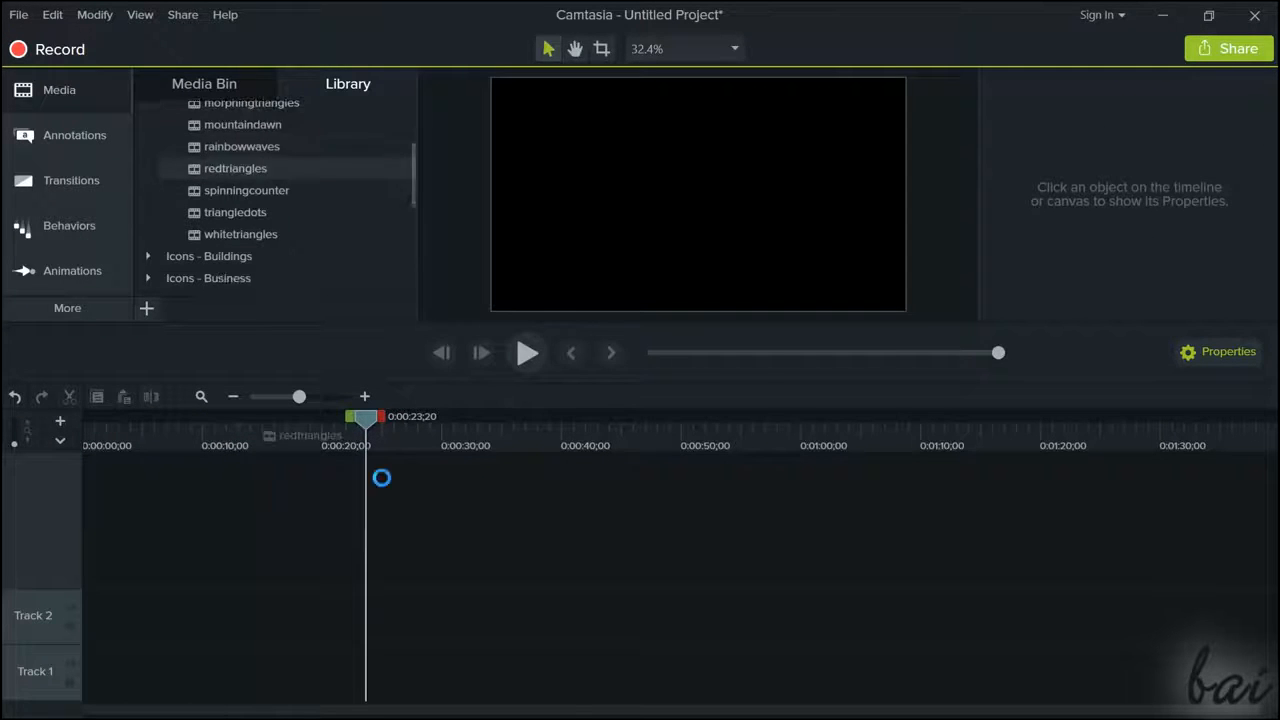
{"action": "left_click_drag", "start_coordinate": [378, 610], "coordinate": [379, 615]}
{"action": "left_click_drag", "start_coordinate": [379, 416], "coordinate": [466, 450]}
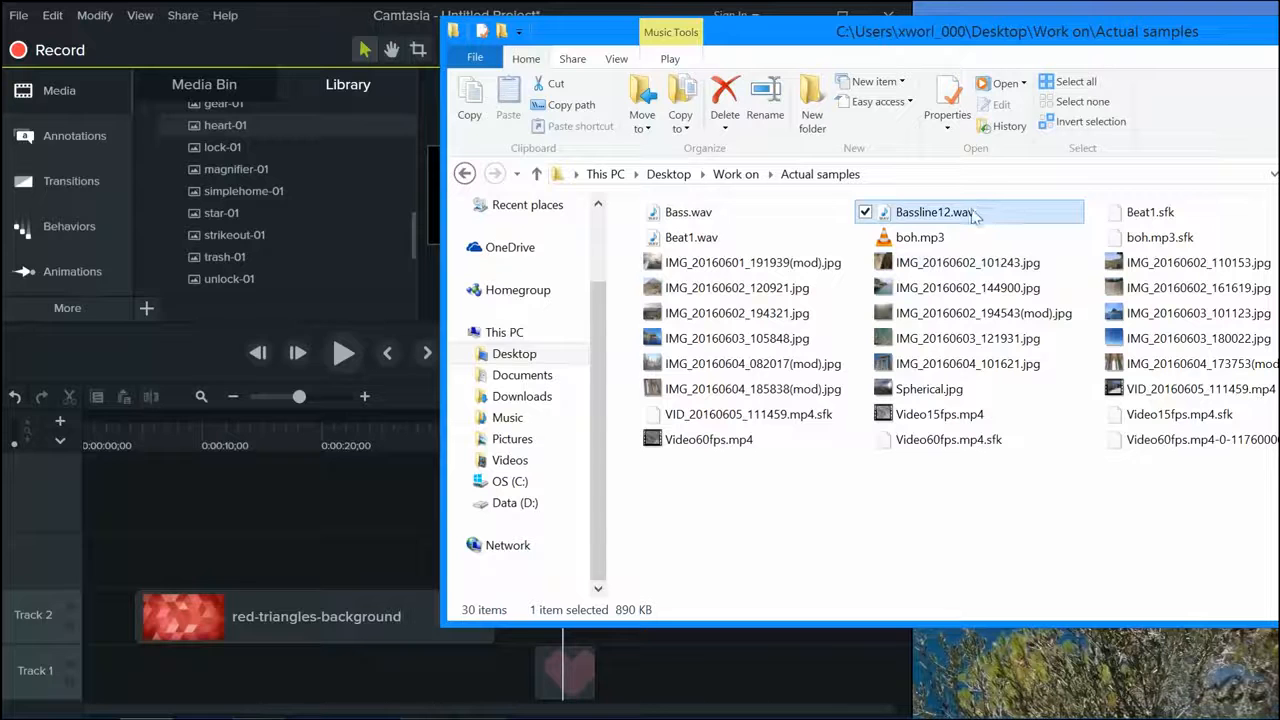
- Add Bassline12.wav and Video15fps.mp4 from the Actual samples folder to Track 3, starting at about 7 and 22 seconds
{"action": "left_click_drag", "start_coordinate": [975, 217], "coordinate": [333, 577]}
{"action": "left_click_drag", "start_coordinate": [172, 552], "coordinate": [190, 550]}
{"action": "left_click", "coordinate": [988, 419]}
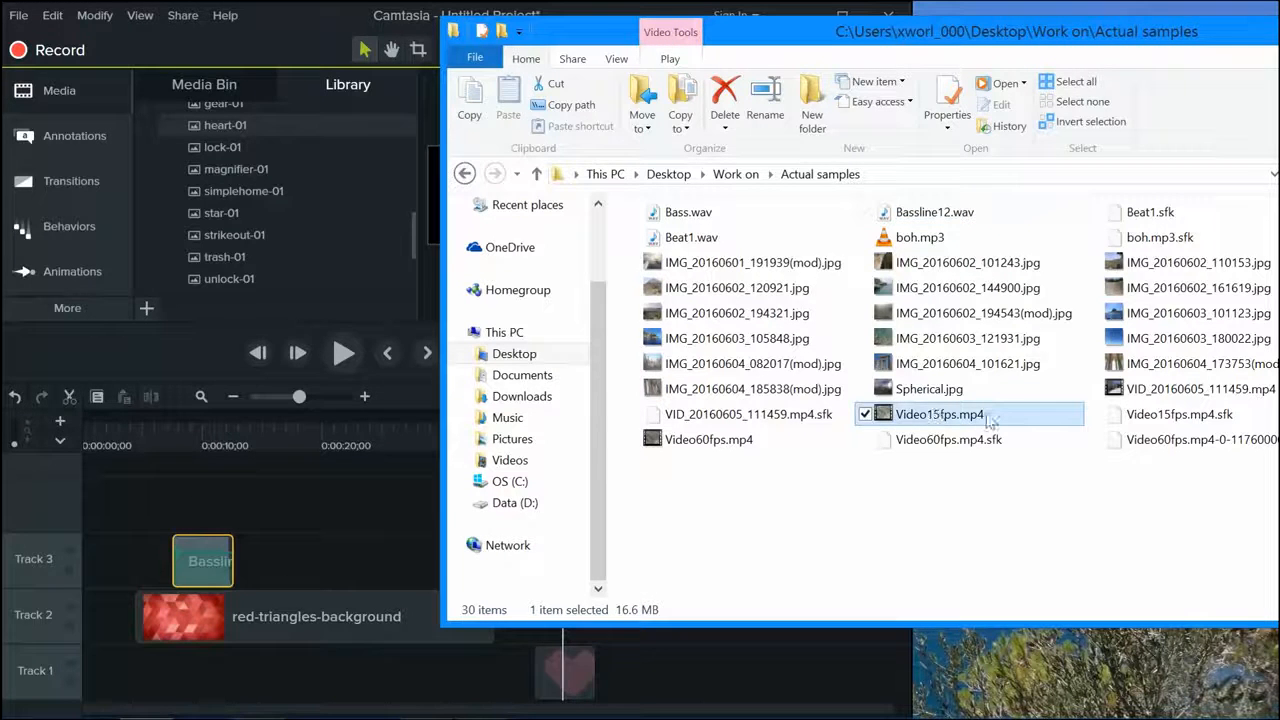
{"action": "left_click_drag", "start_coordinate": [975, 422], "coordinate": [352, 548]}
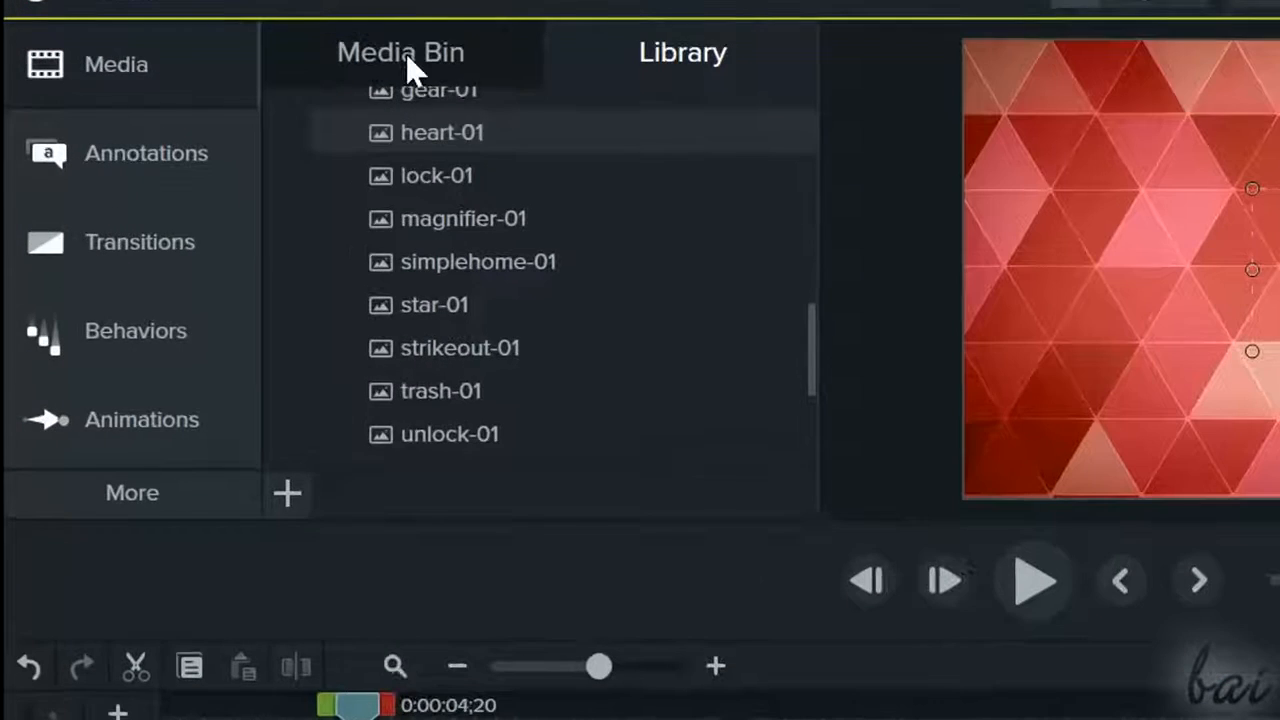
- Look through the project's media in the Media Bin
{"action": "left_click", "coordinate": [408, 68]}
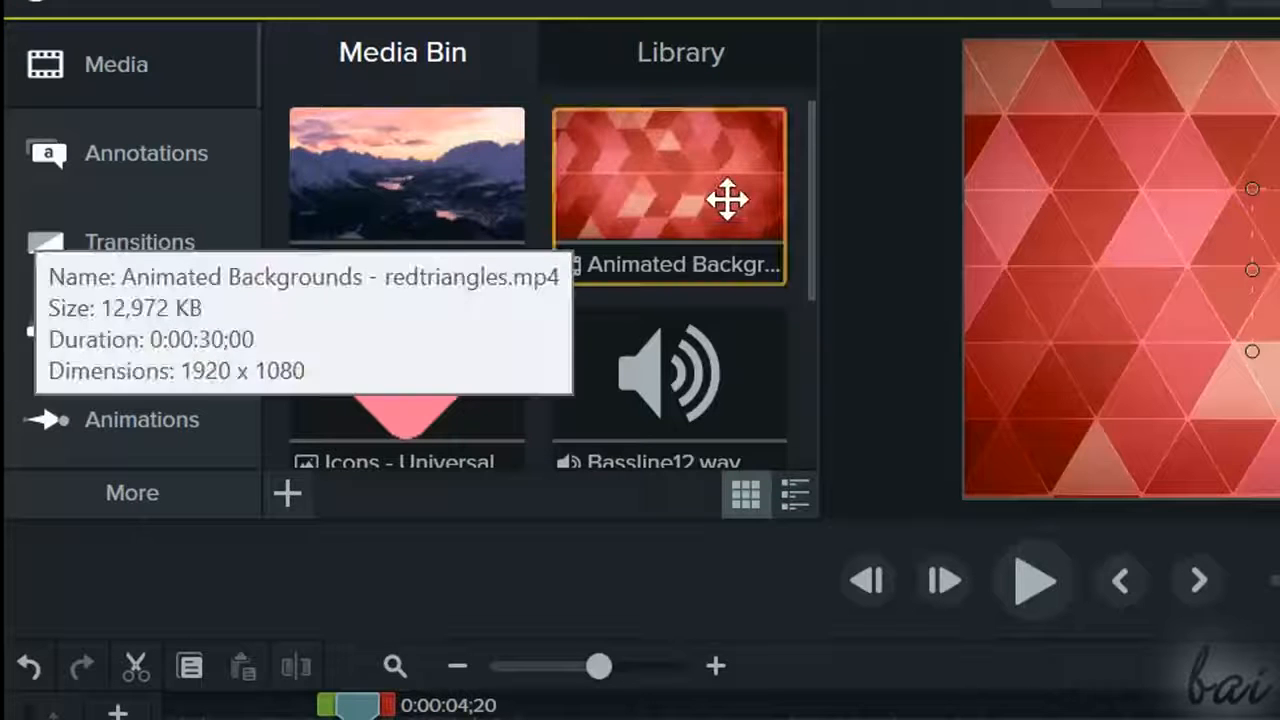
{"action": "left_click_drag", "start_coordinate": [814, 285], "coordinate": [747, 408]}
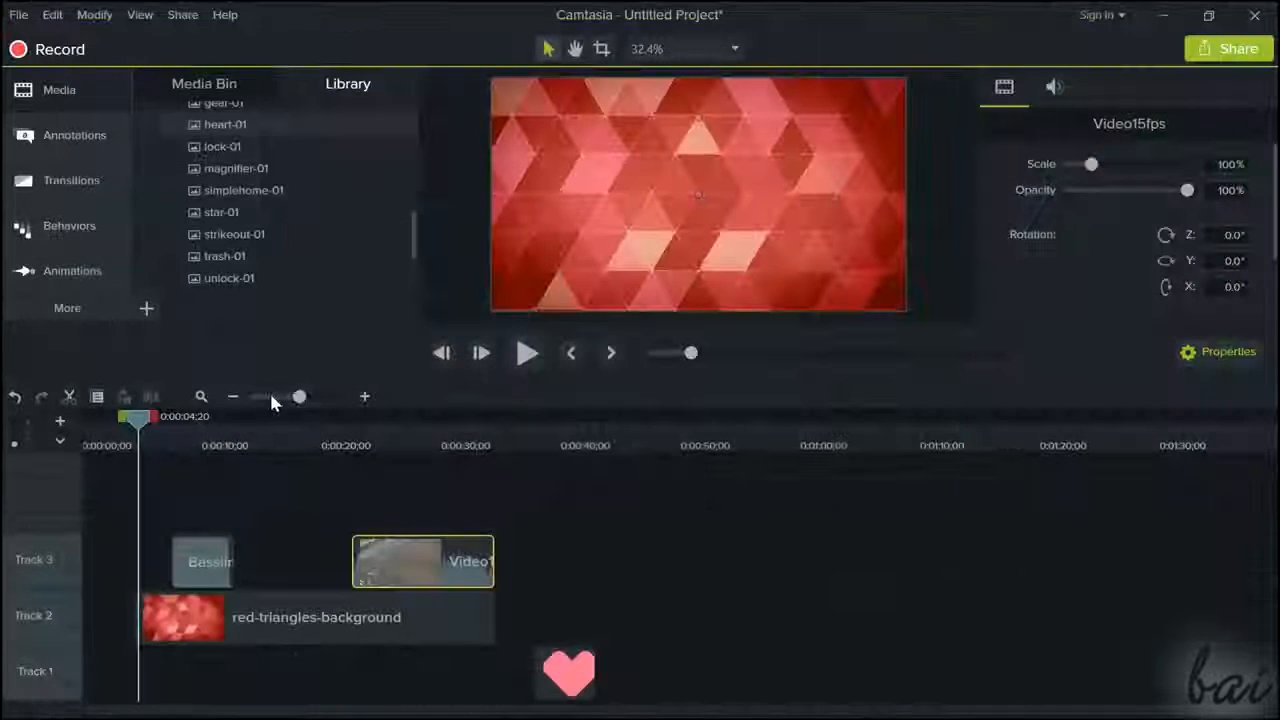
- Select the heart, Video15fps, Bassline12 and red-triangles-background clips on the timeline in turn to examine their properties and details
{"action": "mouse_move", "coordinate": [292, 397]}
{"action": "left_mouse_down"}
{"action": "mouse_move", "coordinate": [319, 400]}
{"action": "mouse_move", "coordinate": [305, 400]}
{"action": "left_mouse_up"}
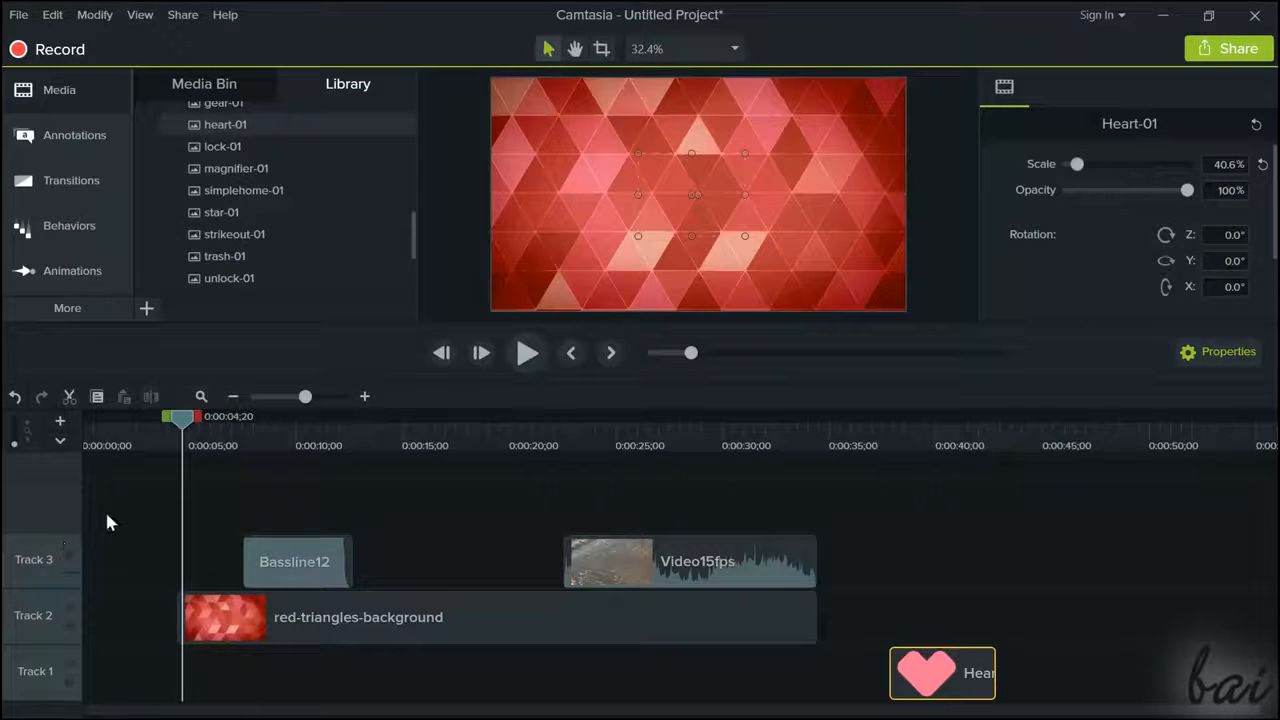
{"action": "left_click", "coordinate": [620, 576]}
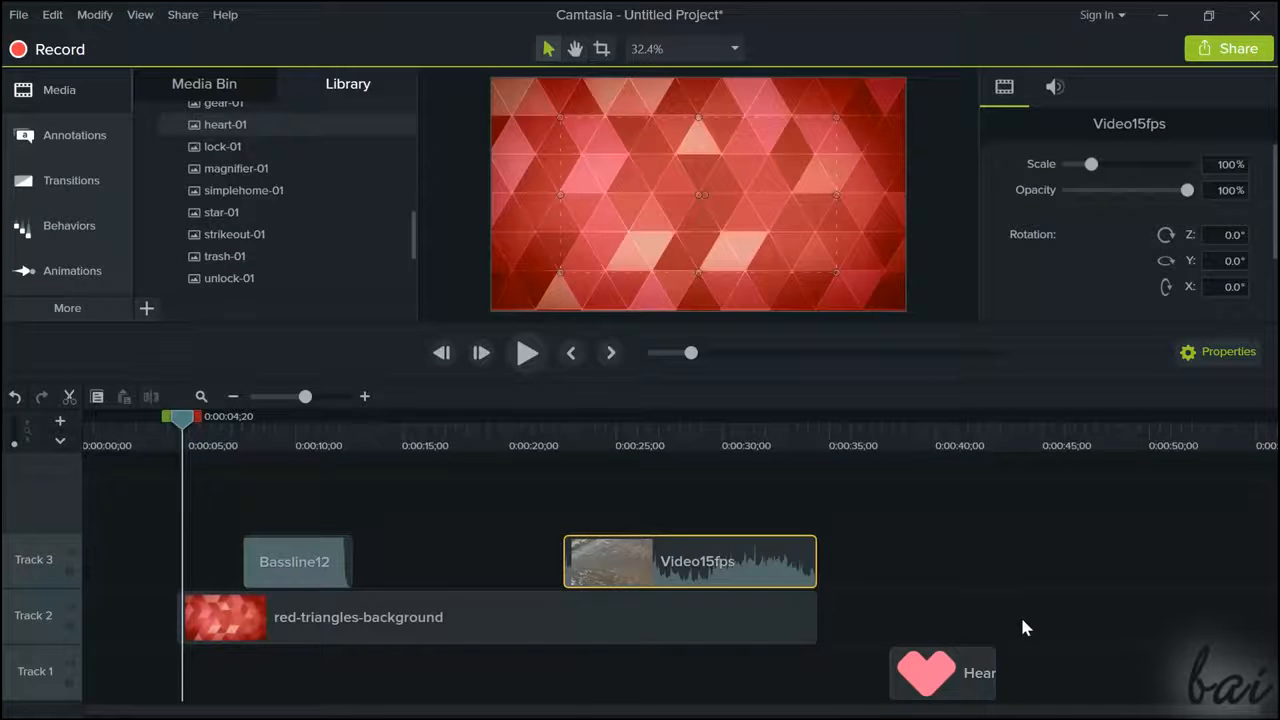
{"action": "left_click", "coordinate": [943, 684]}
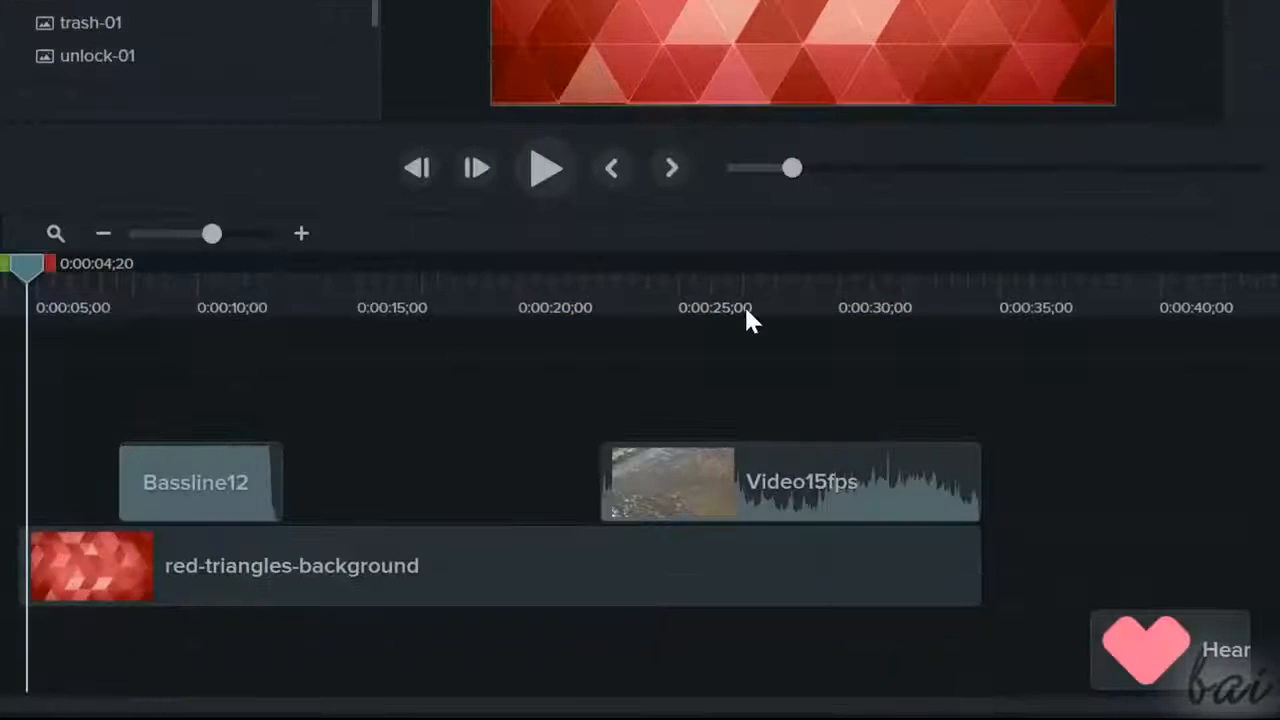
{"action": "left_click", "coordinate": [207, 485]}
{"action": "left_click", "coordinate": [708, 485]}
{"action": "left_click", "coordinate": [757, 567]}
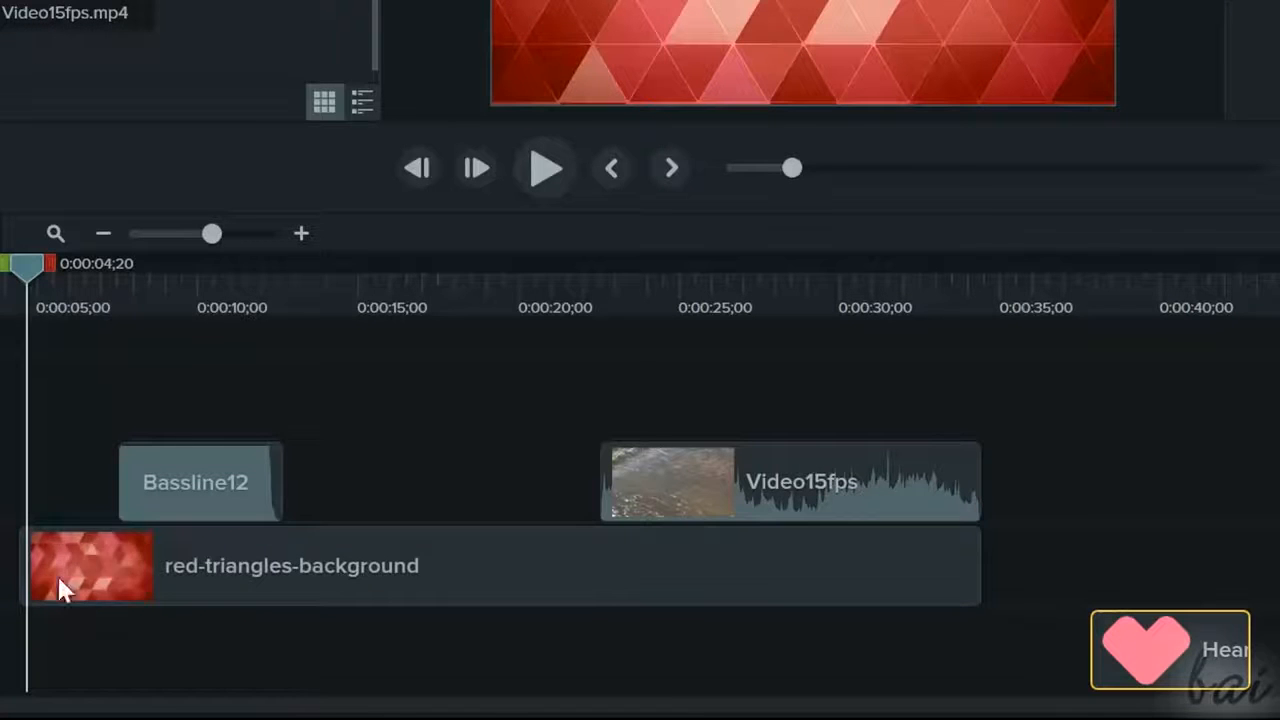
{"action": "left_click_drag", "start_coordinate": [58, 588], "coordinate": [150, 650]}
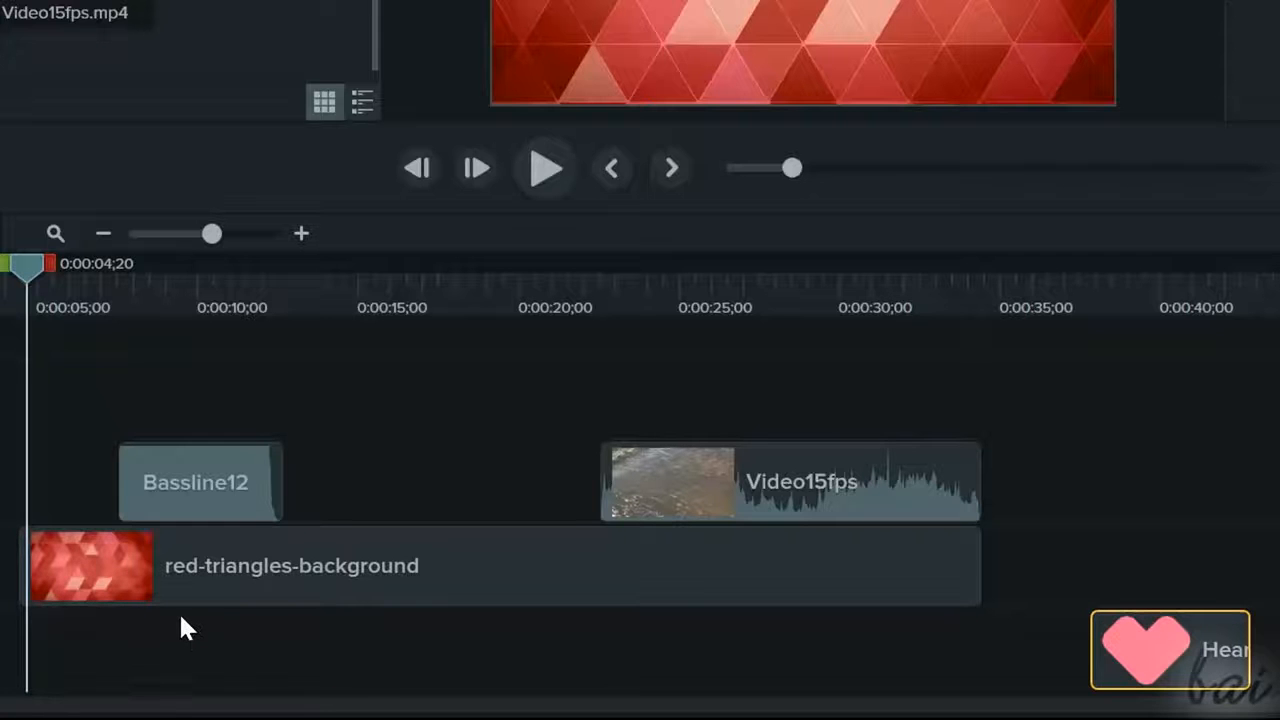
{"action": "mouse_move", "coordinate": [390, 592]}
{"action": "left_mouse_down"}
{"action": "mouse_move", "coordinate": [440, 611]}
{"action": "mouse_move", "coordinate": [400, 570]}
{"action": "left_mouse_up"}
- Lower the audio level of the Bassline12 clip on Track 3
{"action": "left_click_drag", "start_coordinate": [220, 226], "coordinate": [211, 257]}
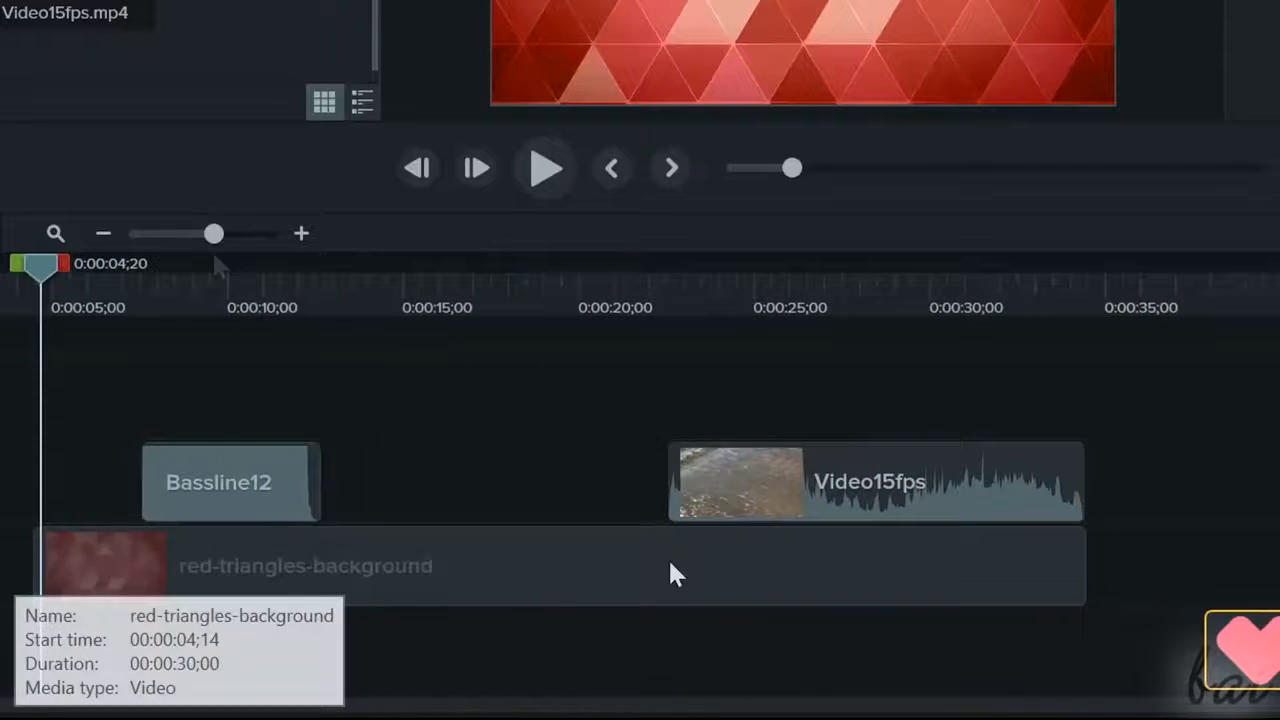
{"action": "left_click", "coordinate": [263, 494]}
{"action": "left_click_drag", "start_coordinate": [251, 466], "coordinate": [251, 478]}
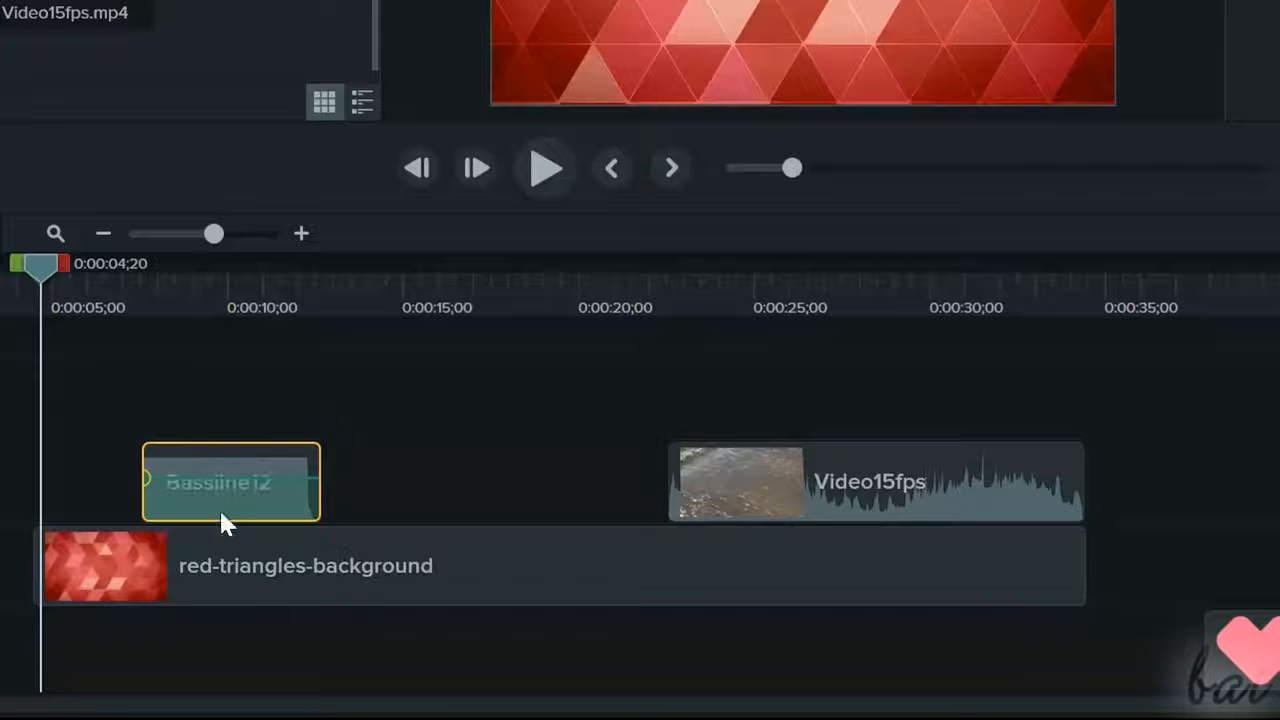
- Select the Video15fps clip on Track 3 and scrub the playhead from about 20 seconds toward it
{"action": "left_click", "coordinate": [1003, 497]}
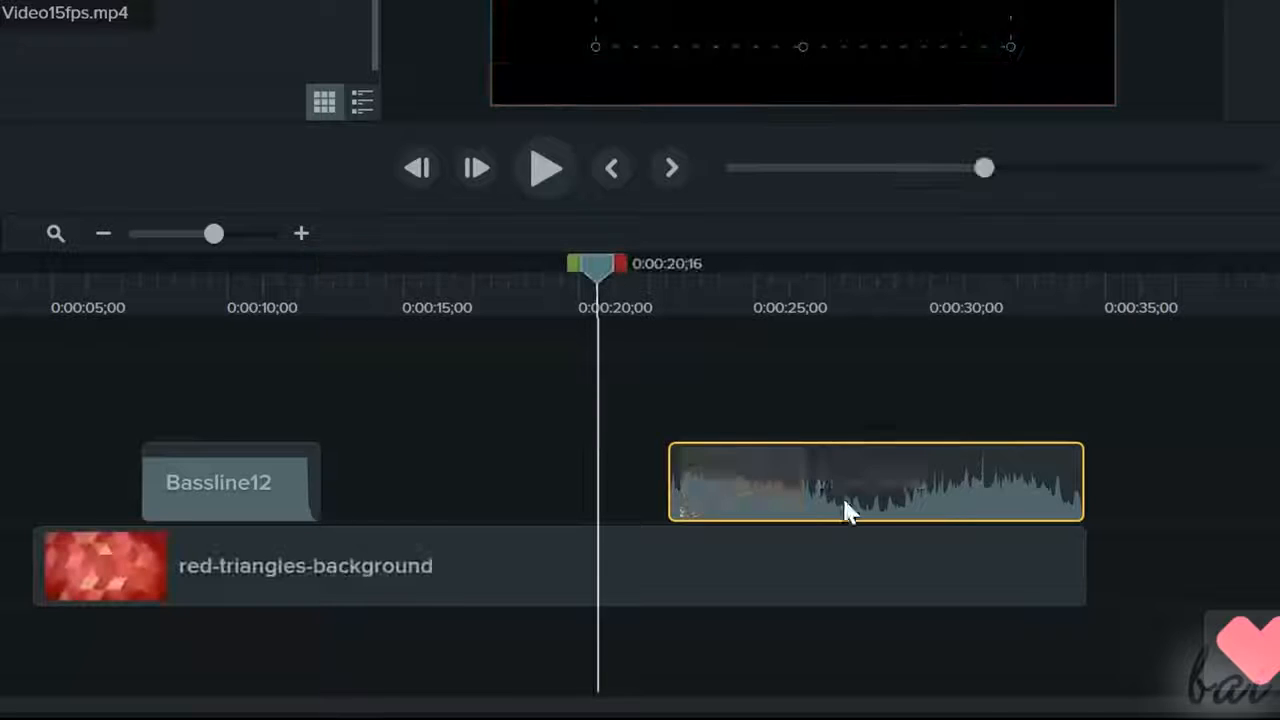
{"action": "mouse_move", "coordinate": [600, 268]}
{"action": "left_mouse_down"}
{"action": "mouse_move", "coordinate": [650, 266]}
{"action": "mouse_move", "coordinate": [617, 266]}
{"action": "left_mouse_up"}
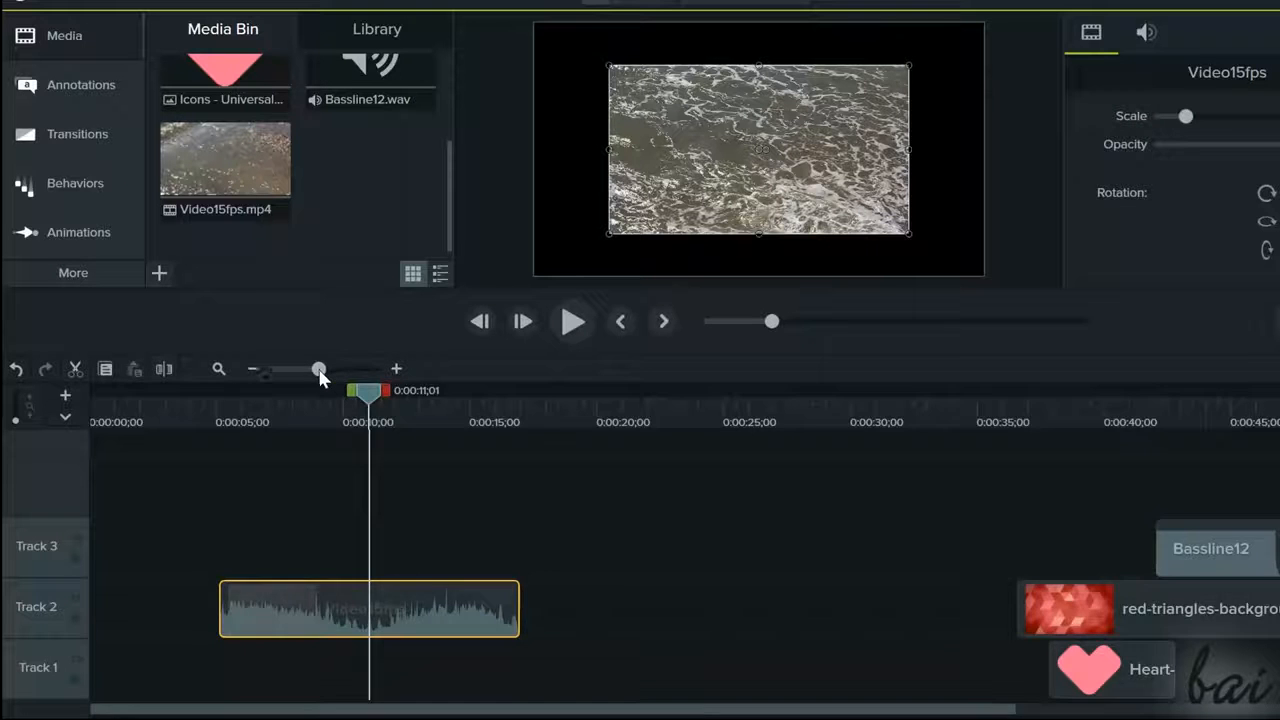
- Position the playhead at 0:00:06;09 over the Video15fps clip on Track 2 and select that clip
{"action": "mouse_move", "coordinate": [319, 369]}
{"action": "left_mouse_down"}
{"action": "mouse_move", "coordinate": [289, 370]}
{"action": "mouse_move", "coordinate": [343, 371]}
{"action": "left_mouse_up"}
{"action": "left_click_drag", "start_coordinate": [491, 709], "coordinate": [356, 710]}
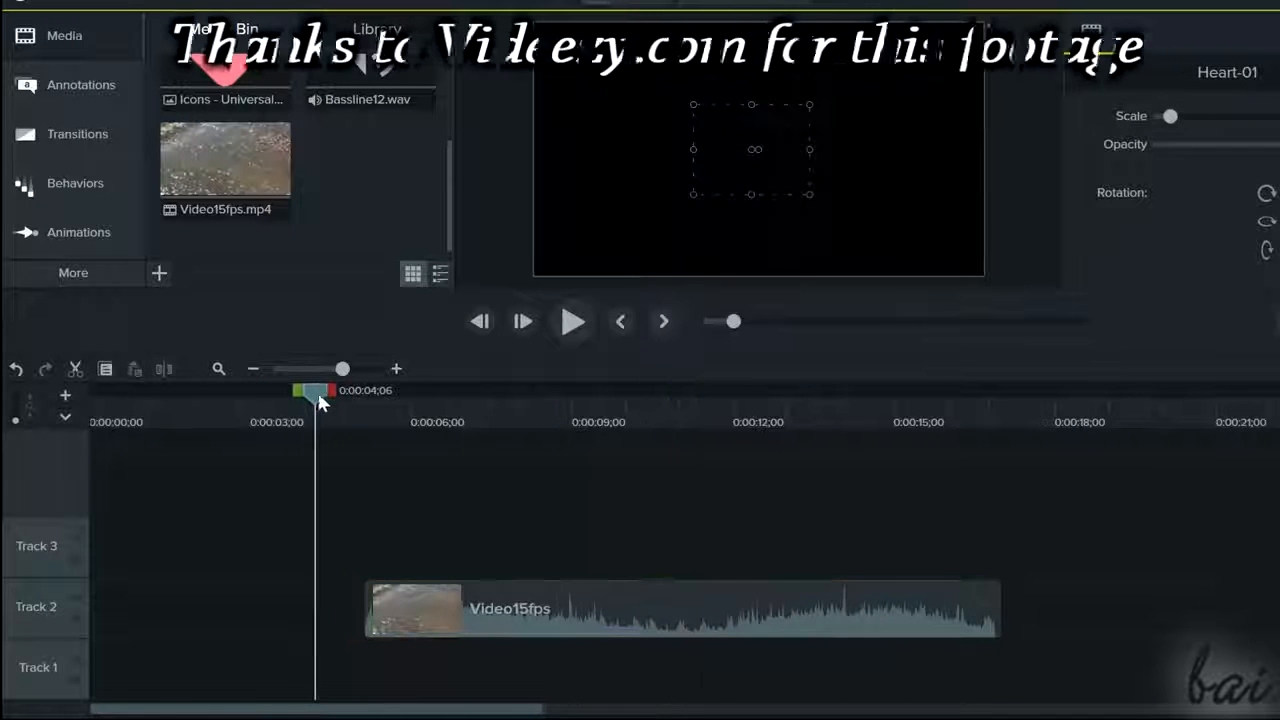
{"action": "left_click_drag", "start_coordinate": [314, 390], "coordinate": [409, 390]}
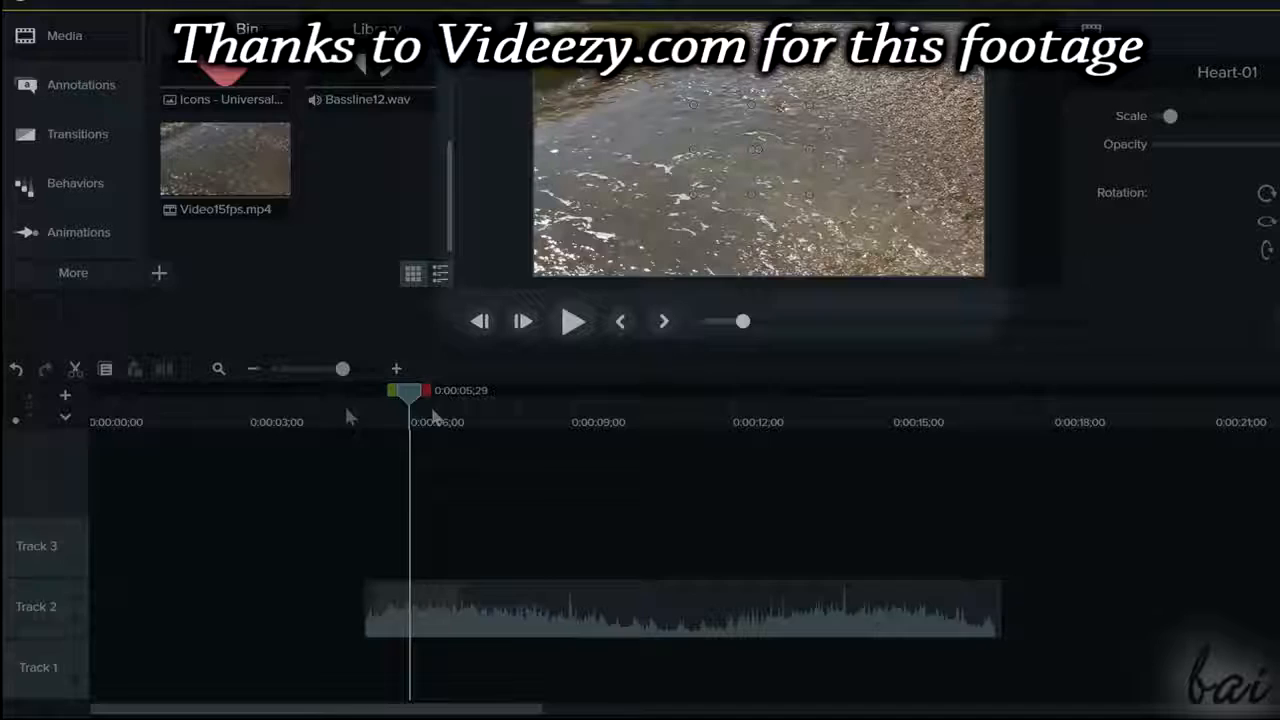
{"action": "left_click", "coordinate": [346, 409]}
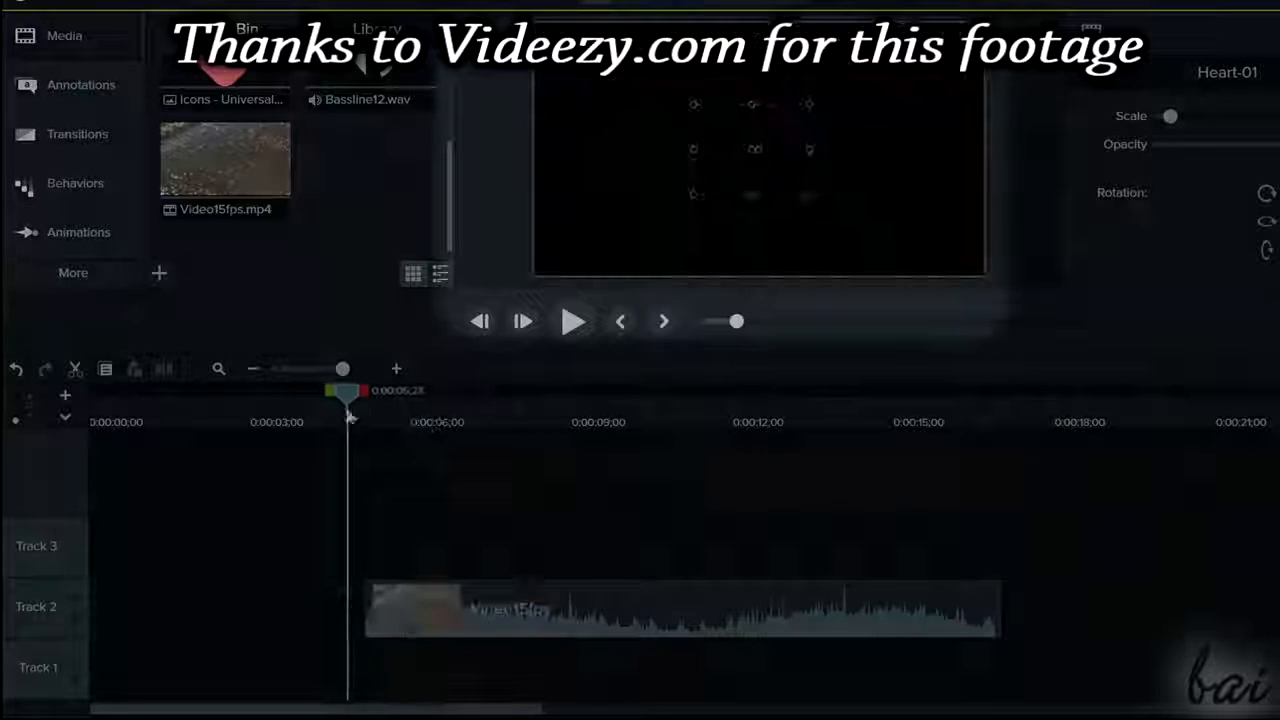
{"action": "left_click", "coordinate": [428, 414]}
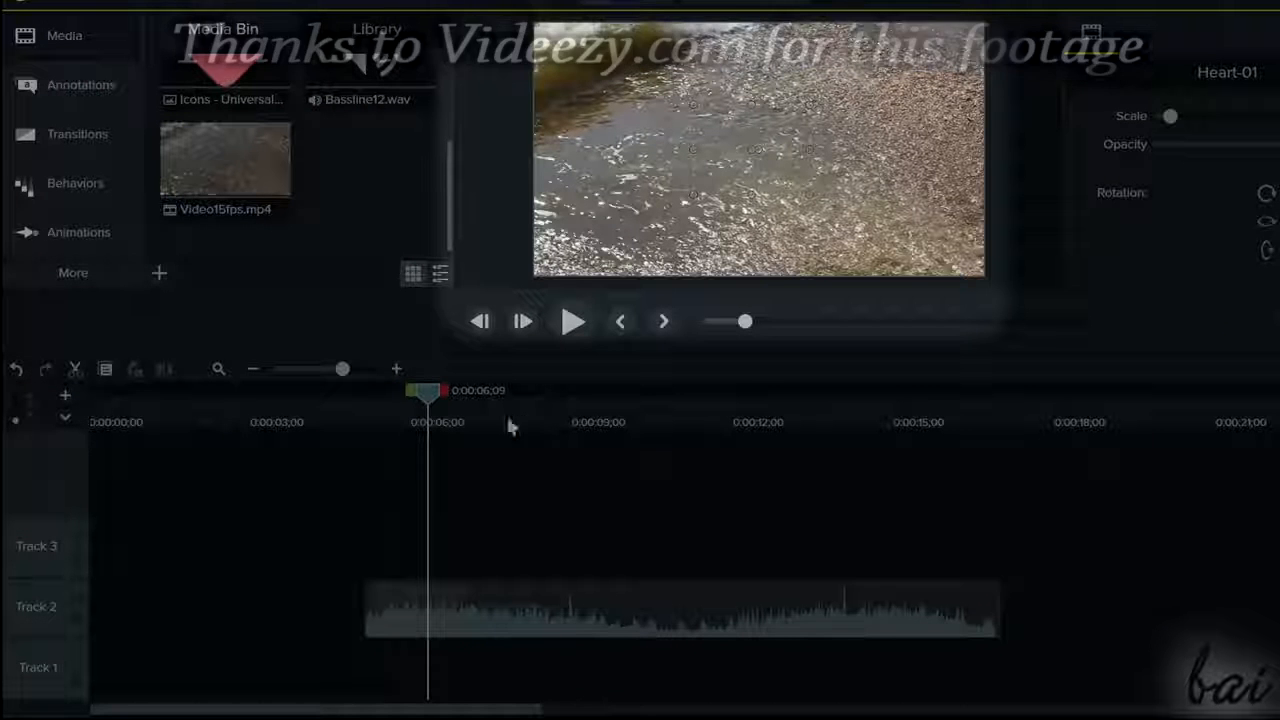
{"action": "left_click", "coordinate": [425, 613]}
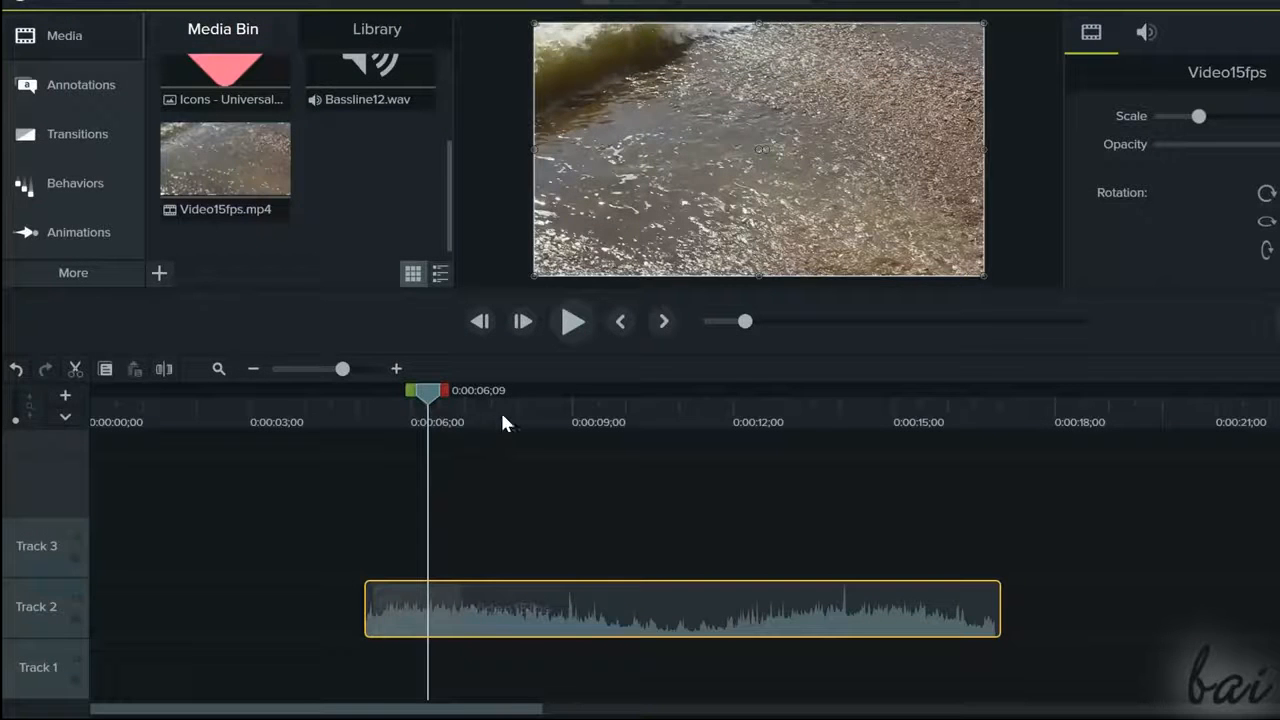
- Try several playhead positions around the start of Video15fps on Track 2, ending at 0:00:07;13 with the clip selected
{"action": "left_click", "coordinate": [502, 413]}
{"action": "left_click", "coordinate": [313, 410]}
{"action": "left_click", "coordinate": [414, 408]}
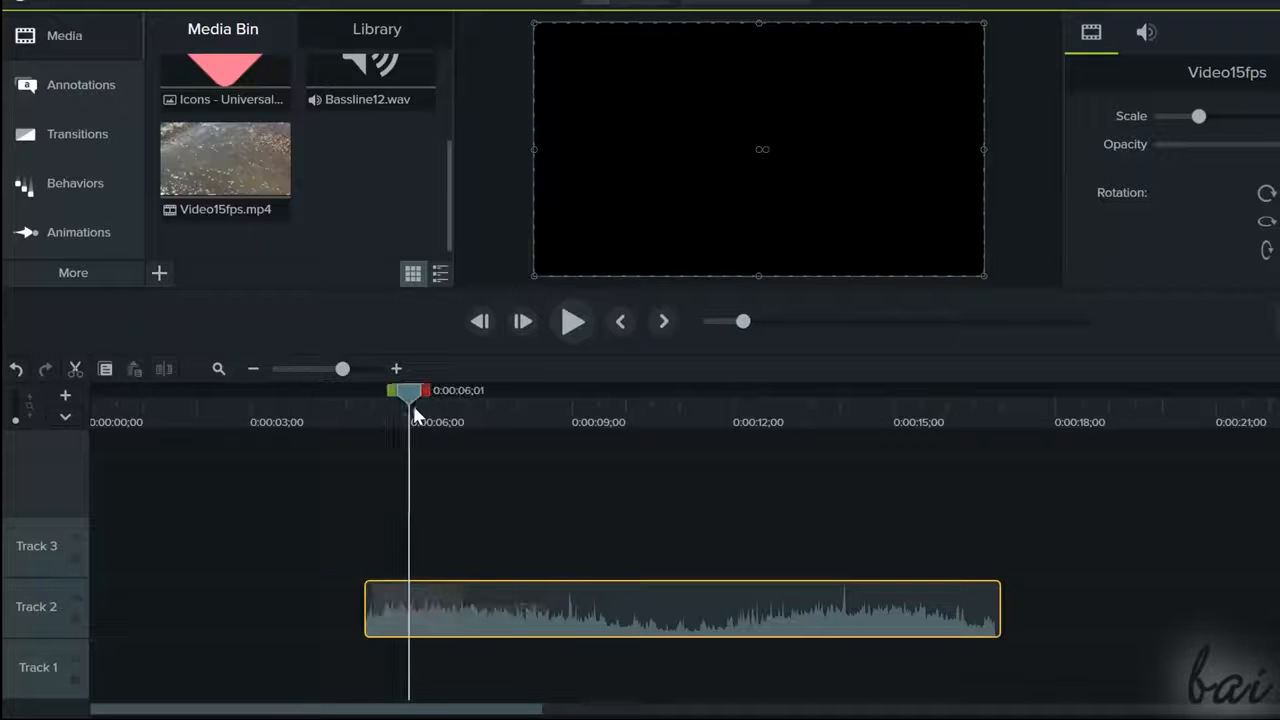
{"action": "left_click", "coordinate": [487, 445]}
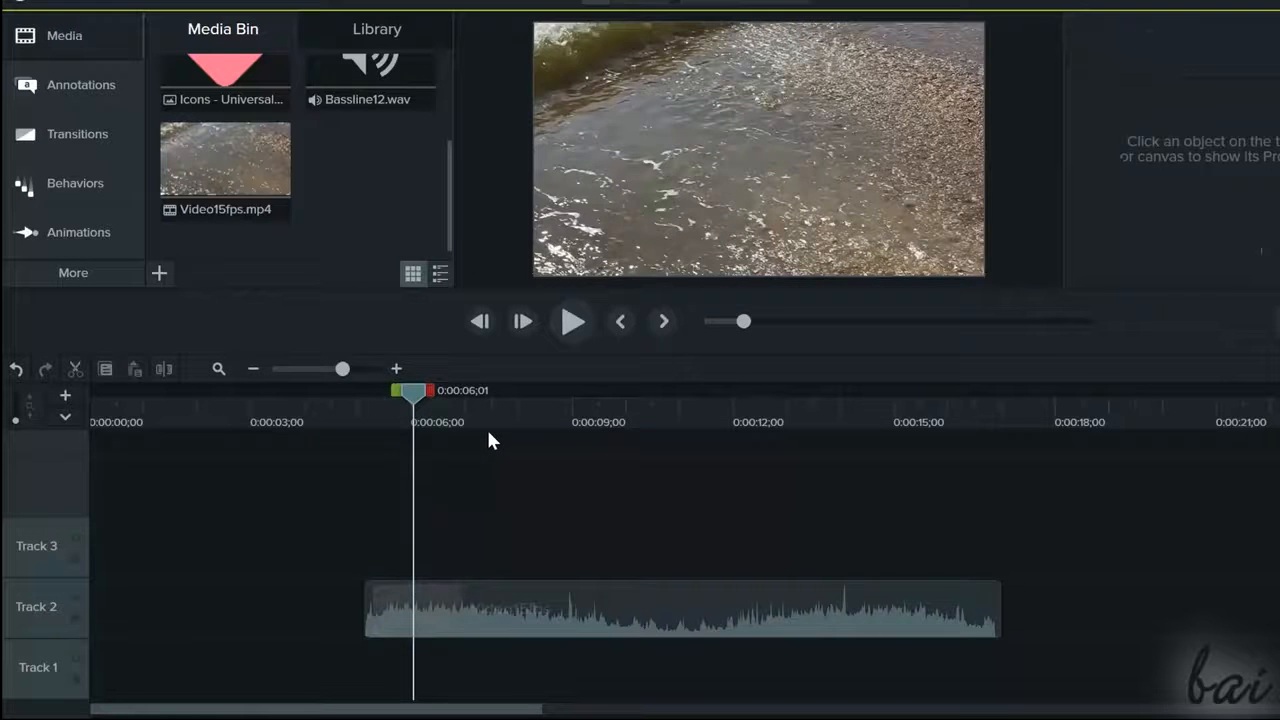
{"action": "left_click", "coordinate": [489, 418]}
{"action": "left_click", "coordinate": [502, 636]}
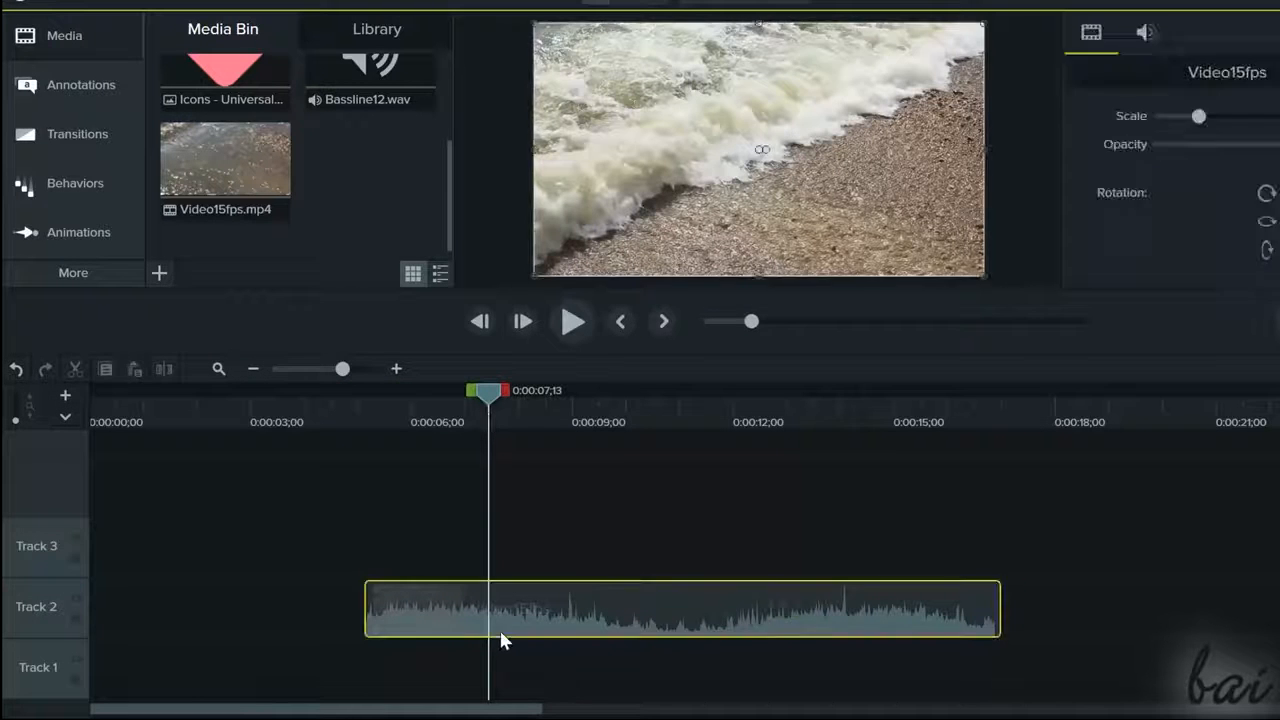
- Step the playhead forward through Video15fps from about 9 to 17 seconds to view its frames
{"action": "left_click", "coordinate": [573, 421]}
{"action": "left_click", "coordinate": [680, 421]}
{"action": "left_click", "coordinate": [746, 421]}
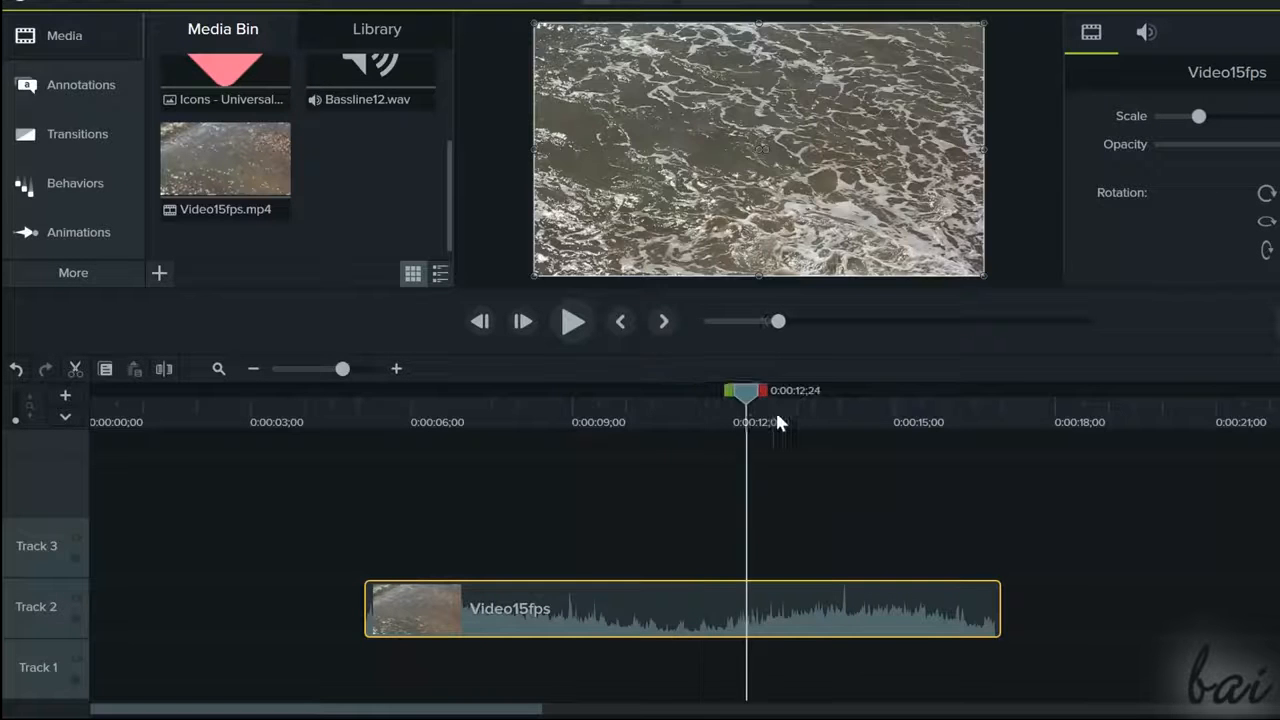
{"action": "left_click", "coordinate": [777, 421]}
{"action": "left_click", "coordinate": [883, 421]}
{"action": "left_click", "coordinate": [978, 421]}
- Scrub the playhead across Video15fps and back to 0:00:03;19, and place it at 0:00:05;26
{"action": "left_click_drag", "start_coordinate": [452, 405], "coordinate": [614, 449]}
{"action": "left_click_drag", "start_coordinate": [614, 394], "coordinate": [530, 396]}
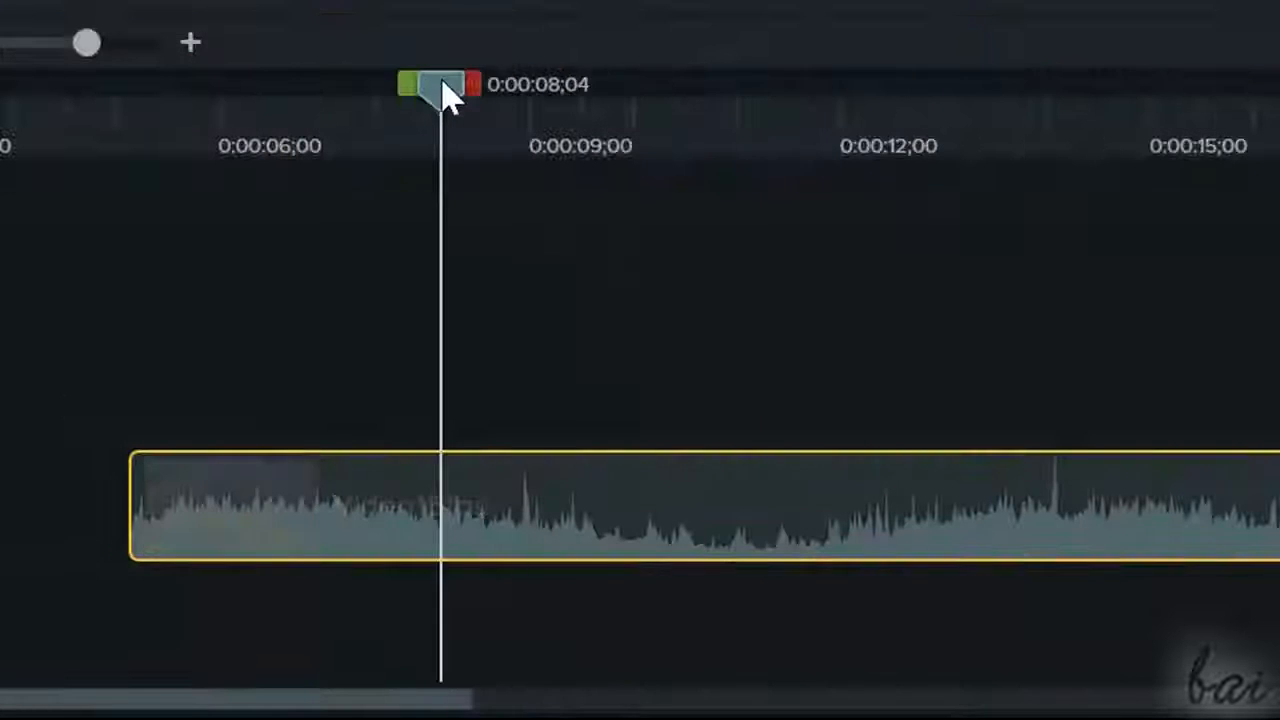
{"action": "left_click_drag", "start_coordinate": [447, 95], "coordinate": [25, 150]}
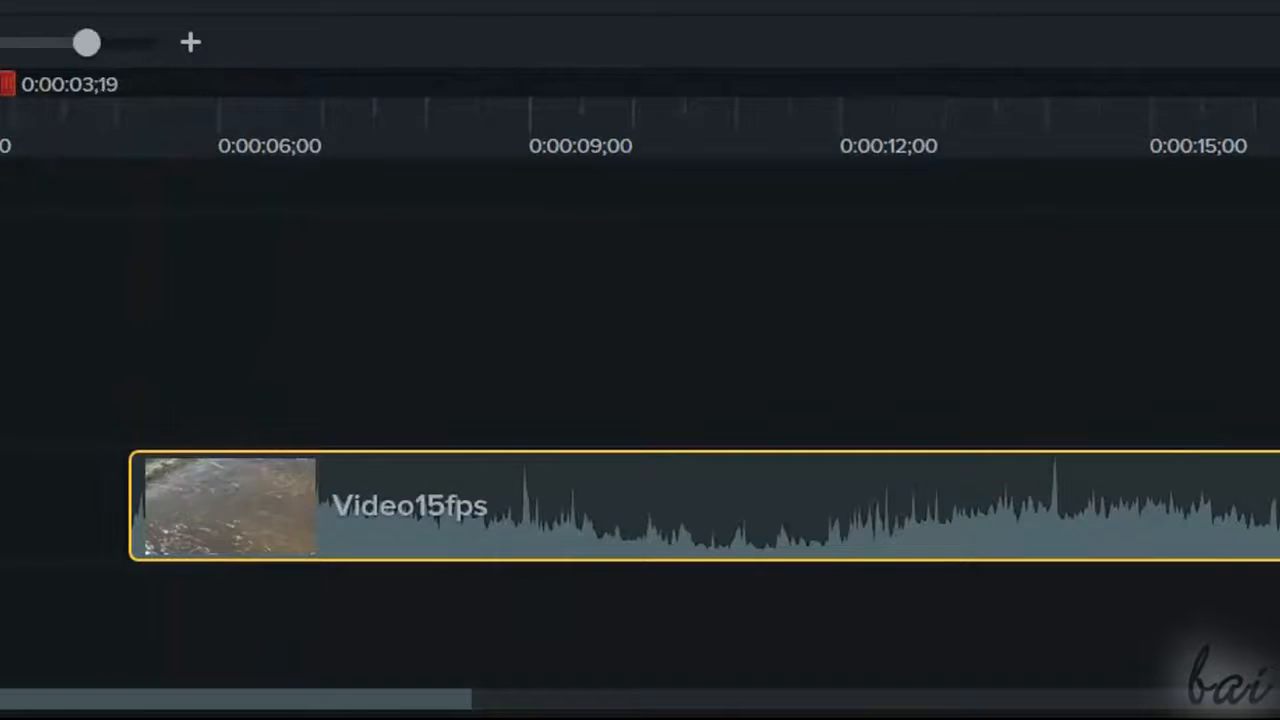
{"action": "left_click", "coordinate": [203, 118]}
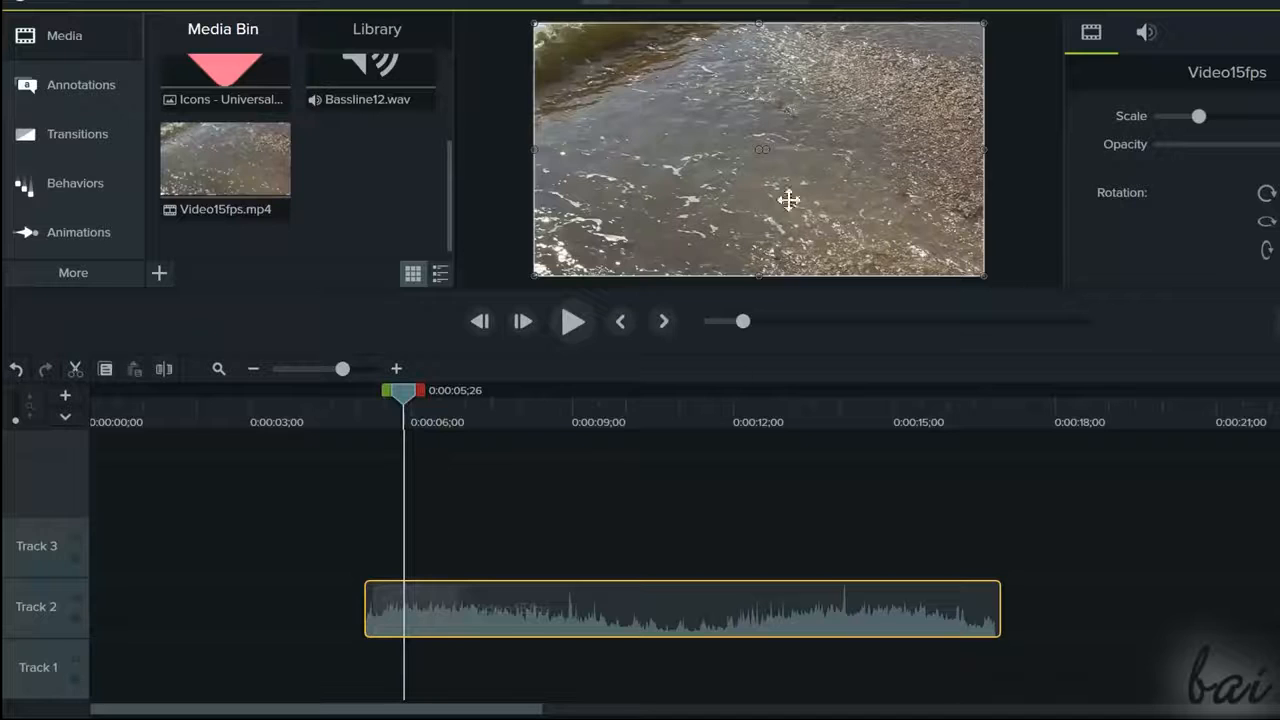
- Play the Video15fps clip, and play the red-triangles-background and Heart-01 clips from the start, pausing at 0:00:12;29
{"action": "left_click", "coordinate": [573, 321]}
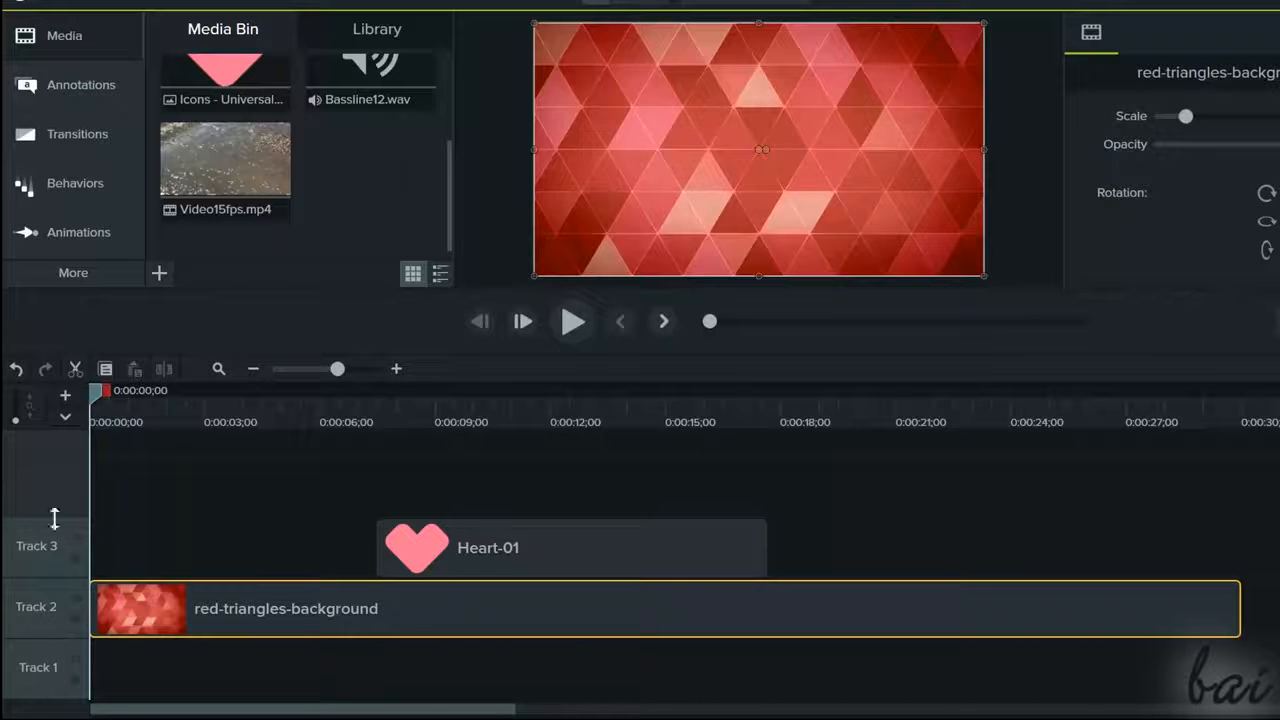
{"action": "left_click", "coordinate": [572, 322]}
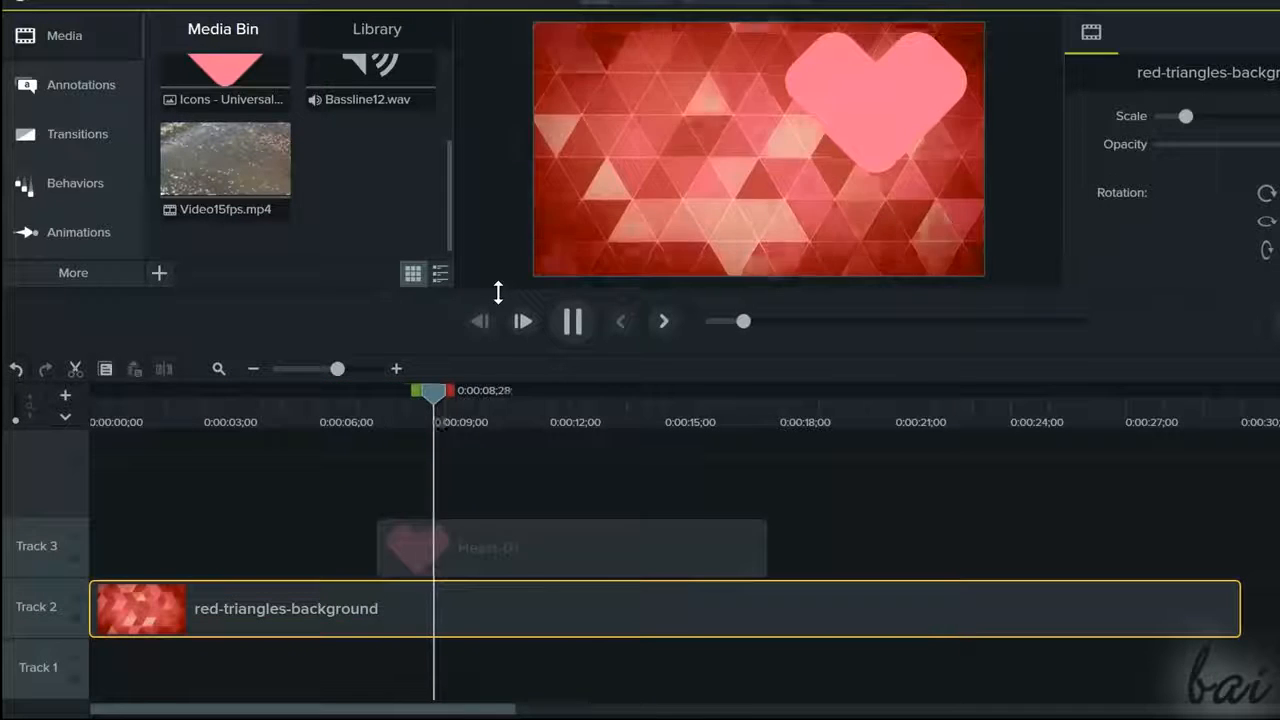
{"action": "key", "text": "space"}
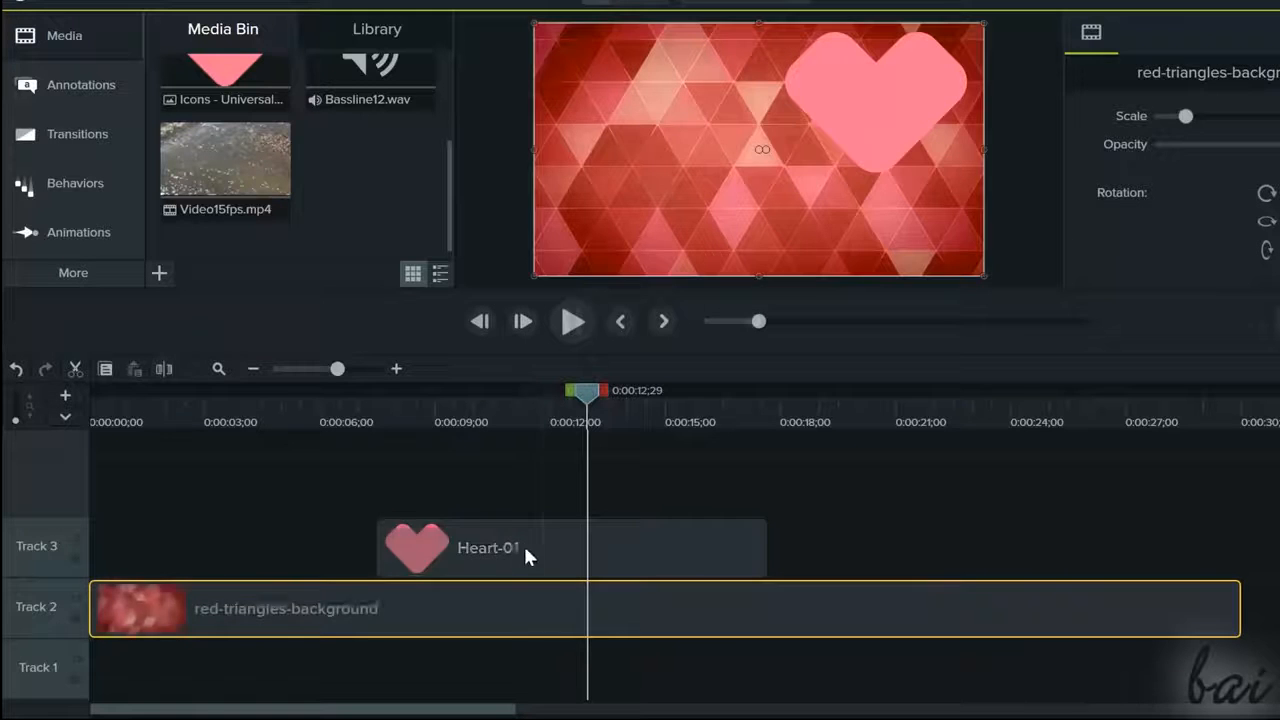
- Try Heart-01 on Track 1 beneath red-triangles-background, and return it to Track 3
{"action": "left_click", "coordinate": [540, 546]}
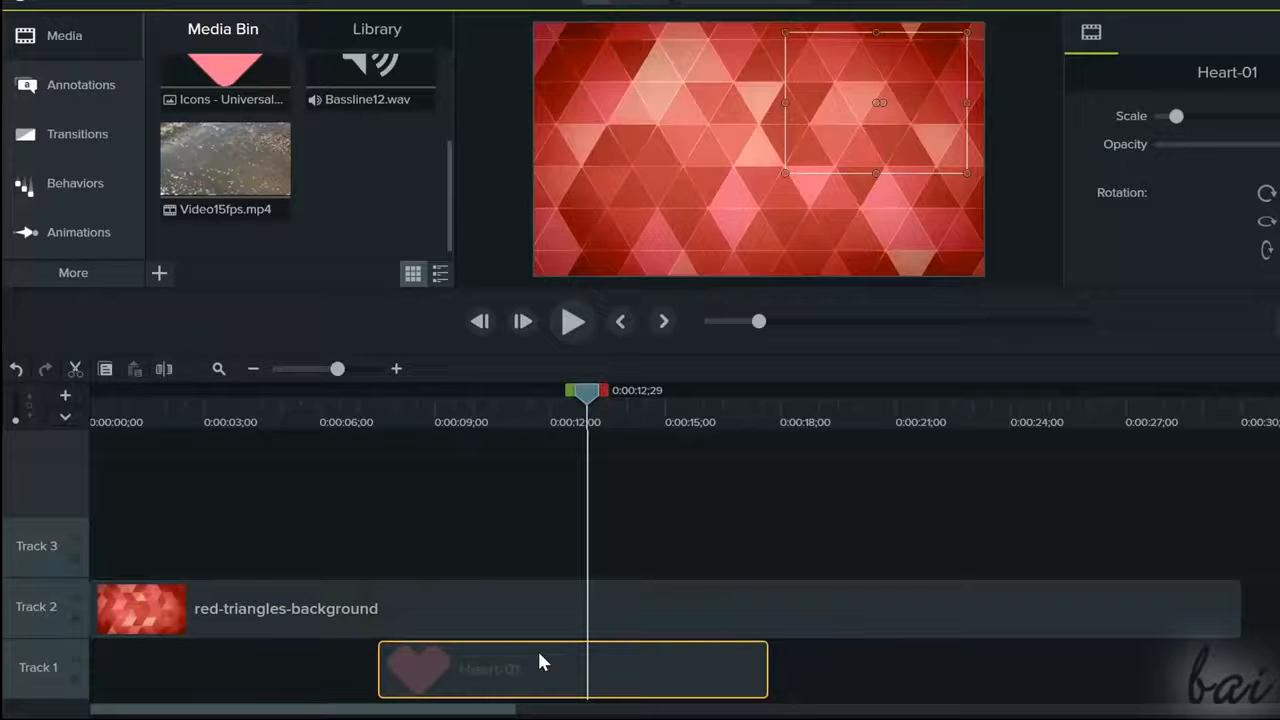
{"action": "left_click_drag", "start_coordinate": [540, 670], "coordinate": [531, 541]}
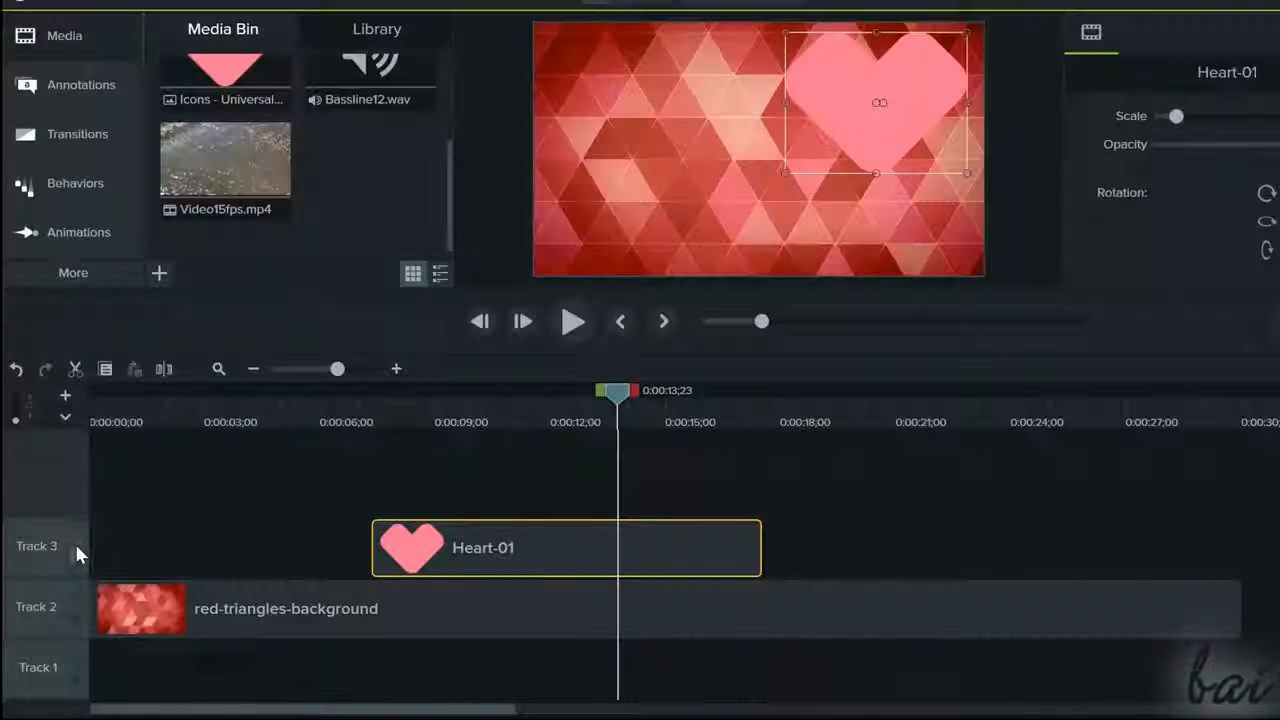
- Turn Track 3 off and on twice, and shift Heart-01 on that track to start at about 9 seconds
{"action": "left_click", "coordinate": [76, 539]}
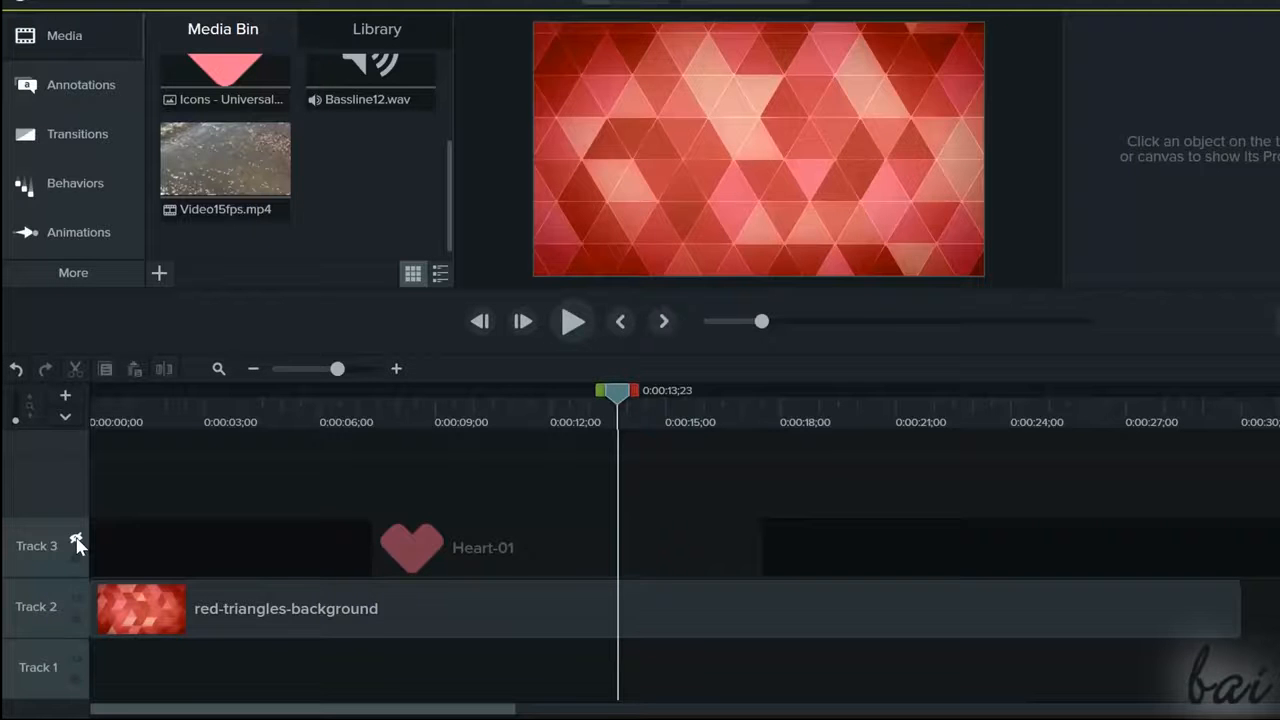
{"action": "left_click", "coordinate": [76, 540]}
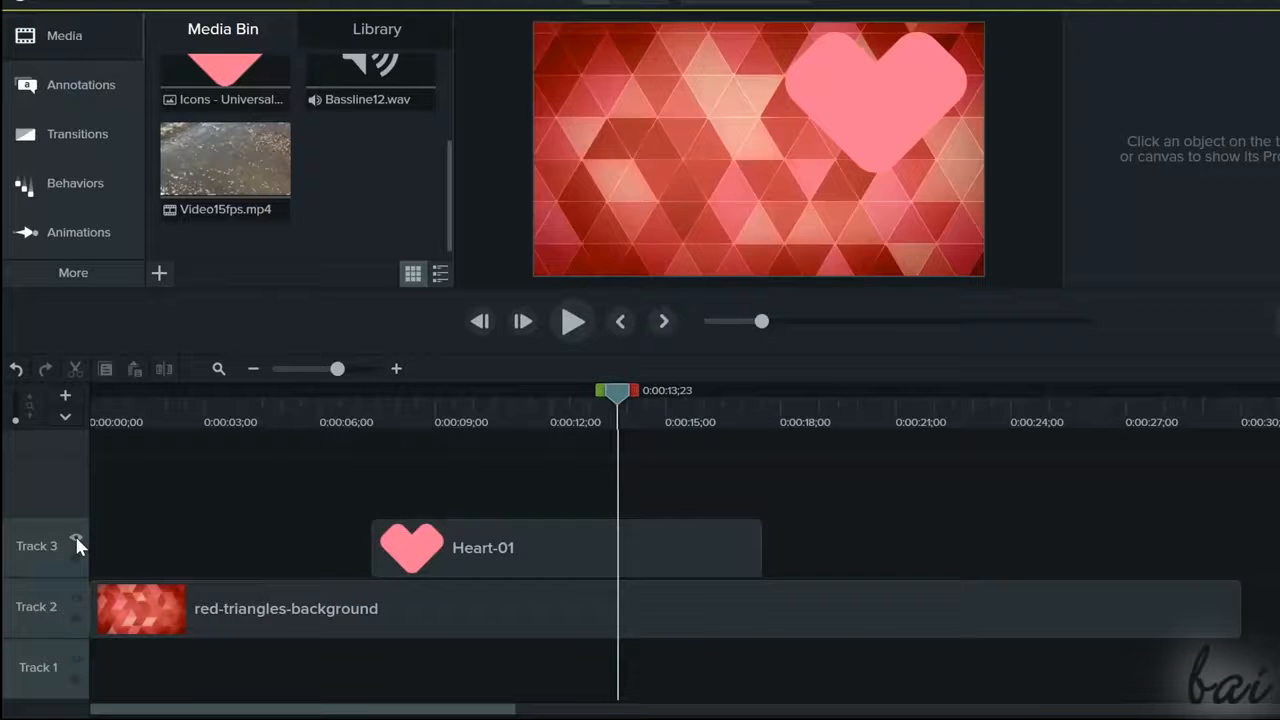
{"action": "left_click", "coordinate": [76, 540]}
{"action": "left_click", "coordinate": [76, 541]}
{"action": "left_click_drag", "start_coordinate": [571, 530], "coordinate": [539, 532]}
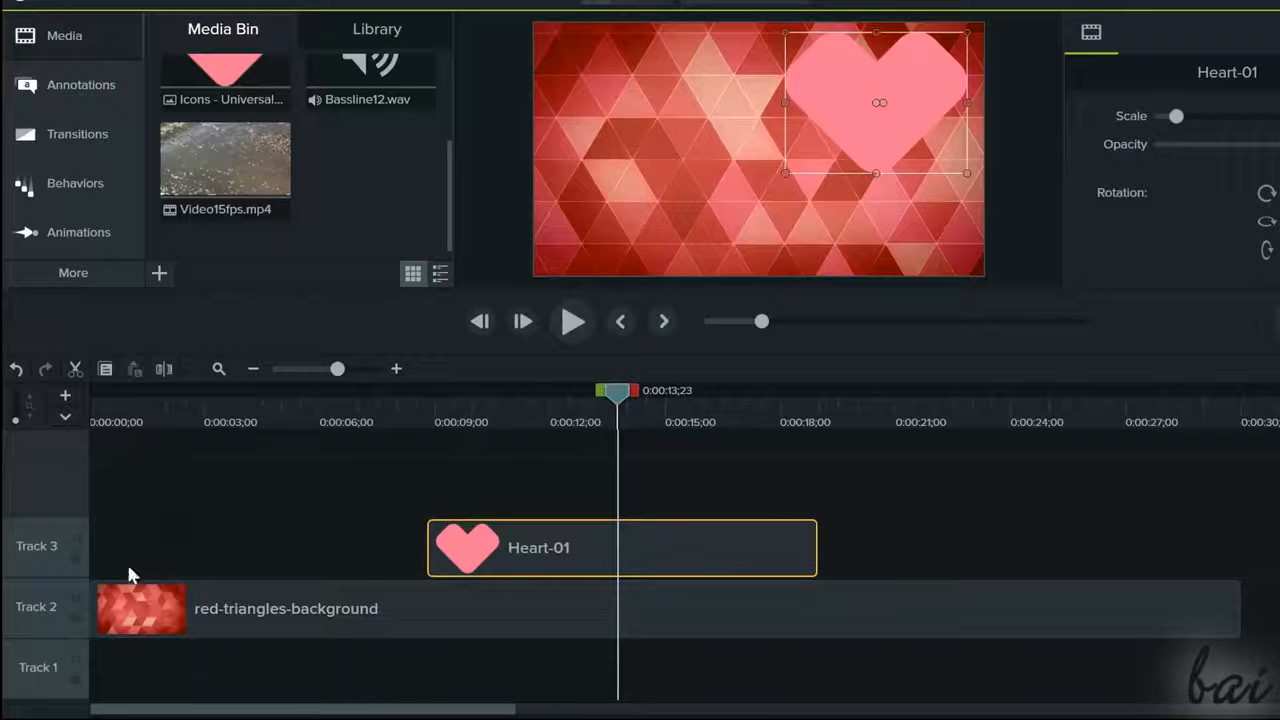
- Lock and unlock Track 3, and shift its Heart-01 clip to start at about 11 seconds
{"action": "left_click", "coordinate": [75, 556]}
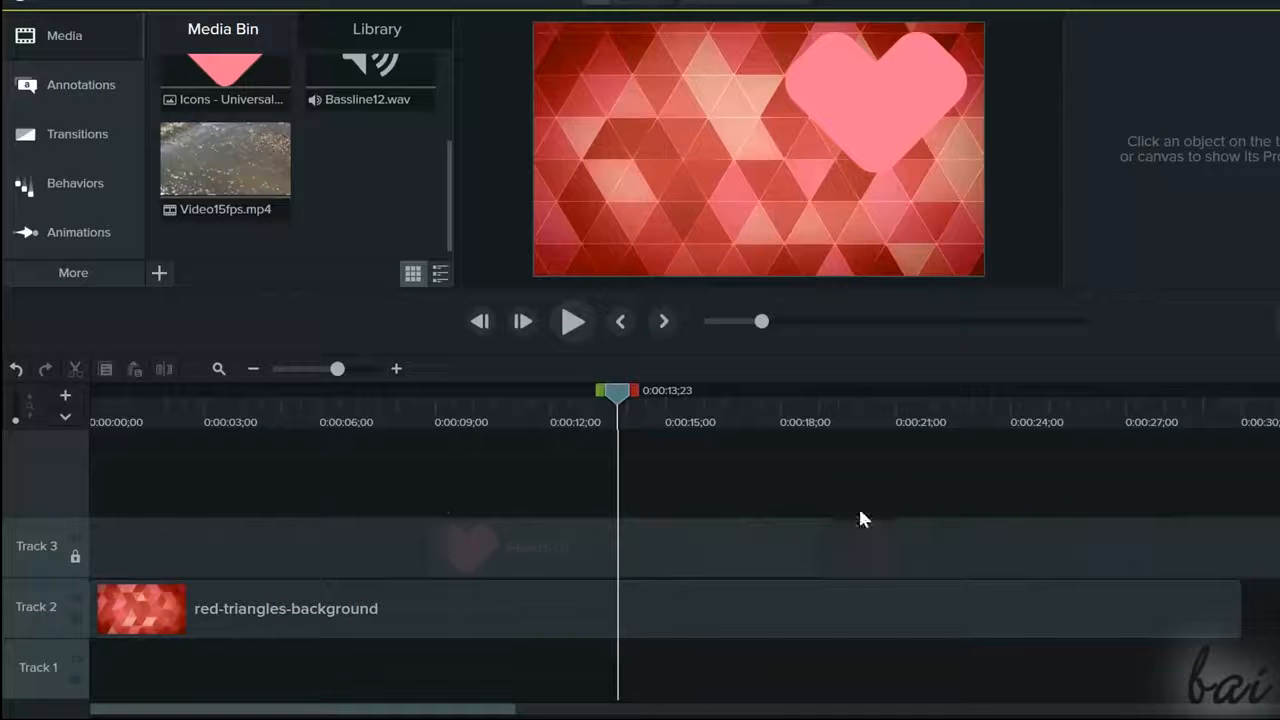
{"action": "left_click", "coordinate": [76, 556]}
{"action": "left_click_drag", "start_coordinate": [495, 549], "coordinate": [545, 535]}
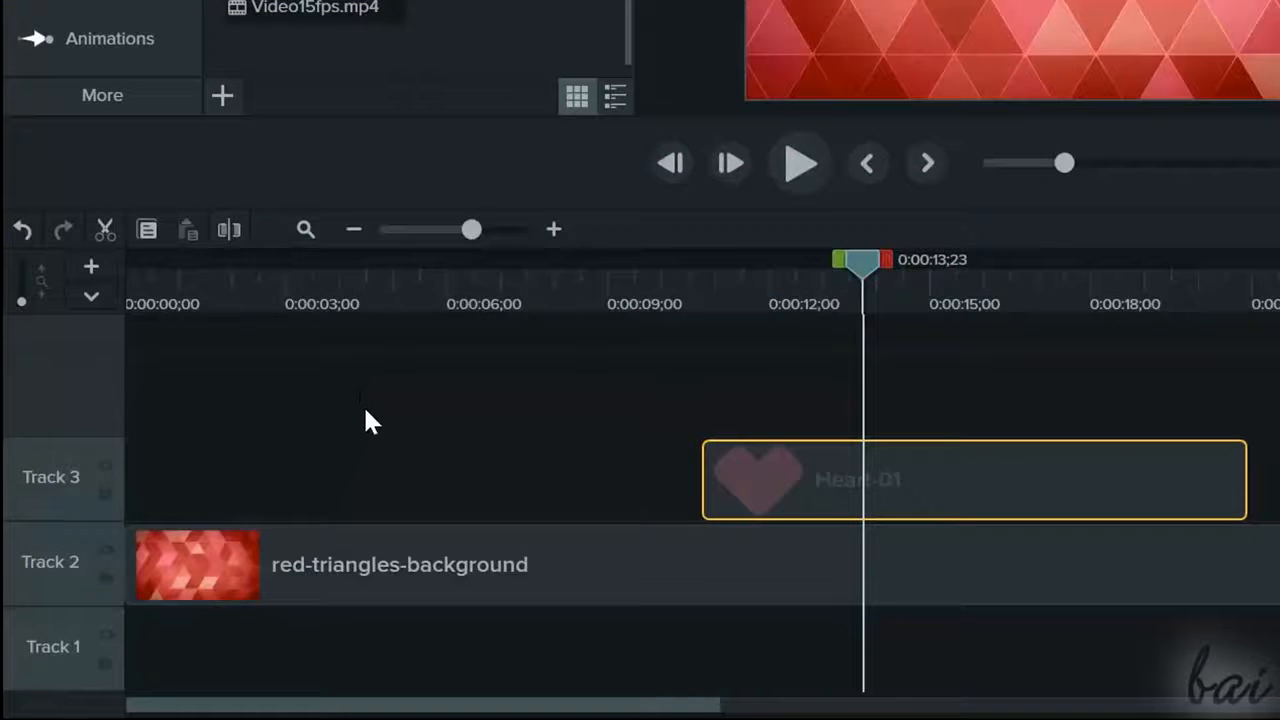
- Insert a new track above Track 3 and remove that empty track again
{"action": "right_click", "coordinate": [352, 385]}
{"action": "mouse_move", "coordinate": [522, 78]}
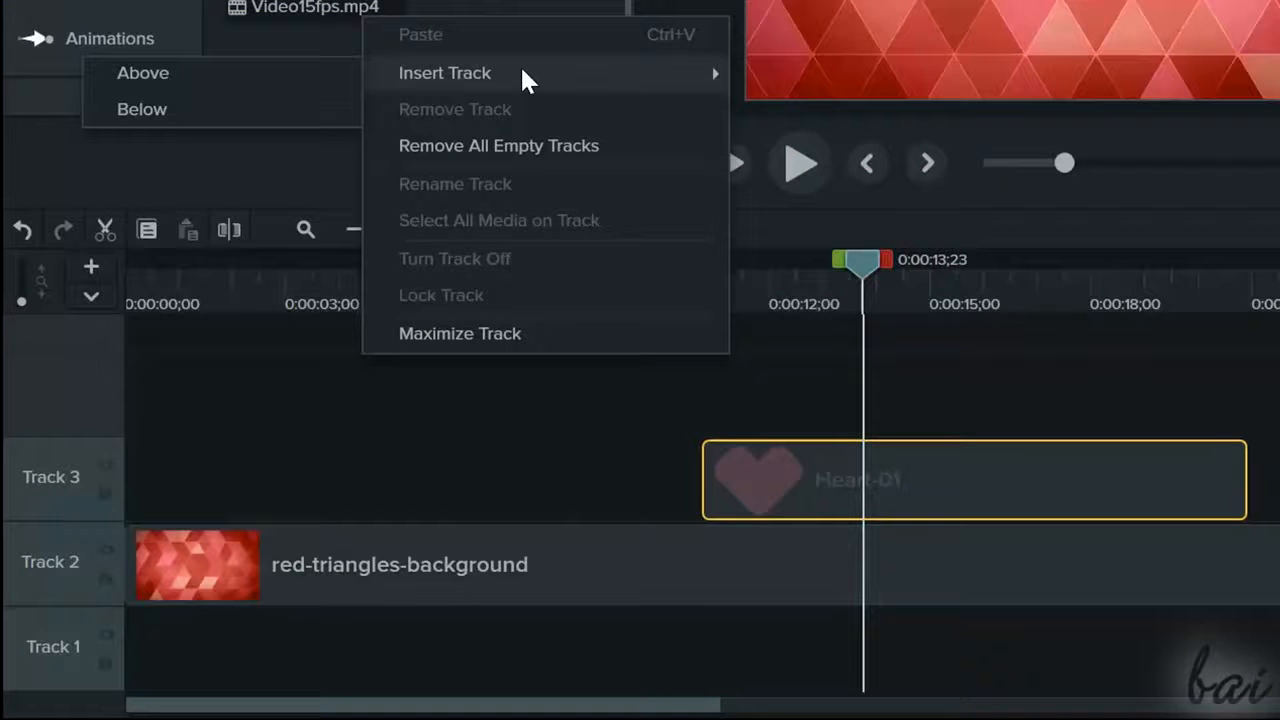
{"action": "left_click", "coordinate": [324, 72]}
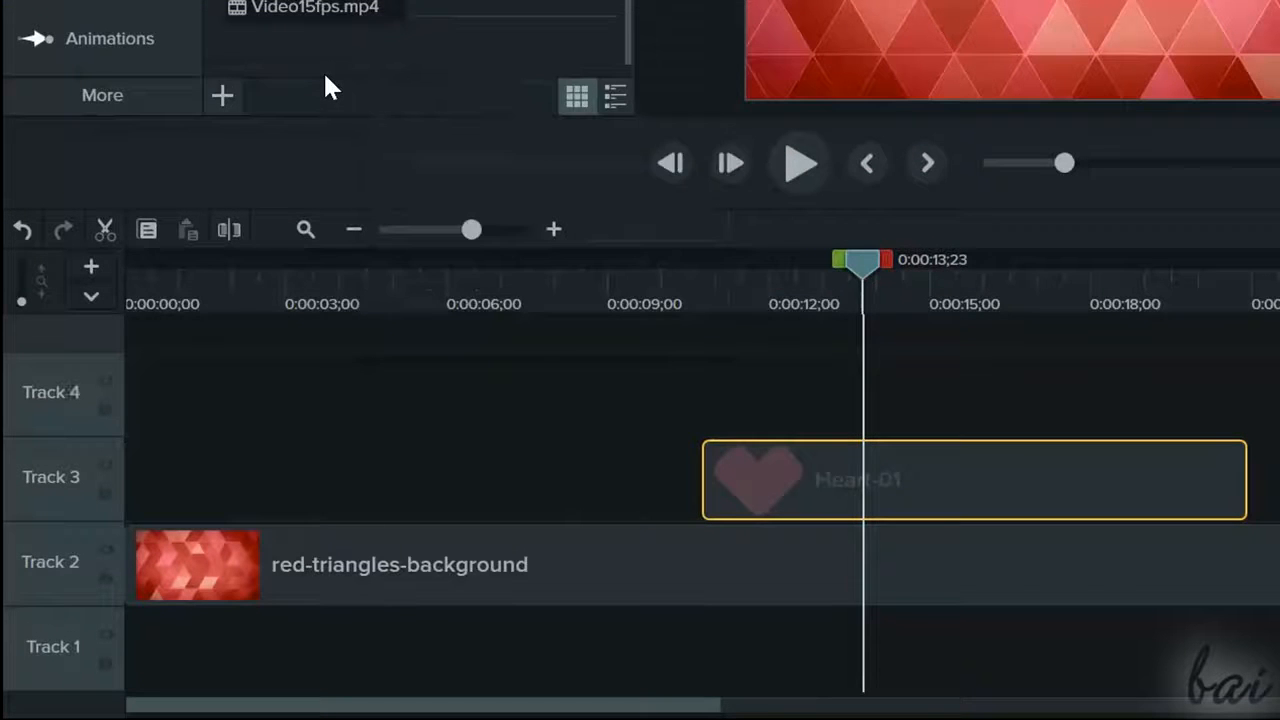
{"action": "right_click", "coordinate": [175, 381]}
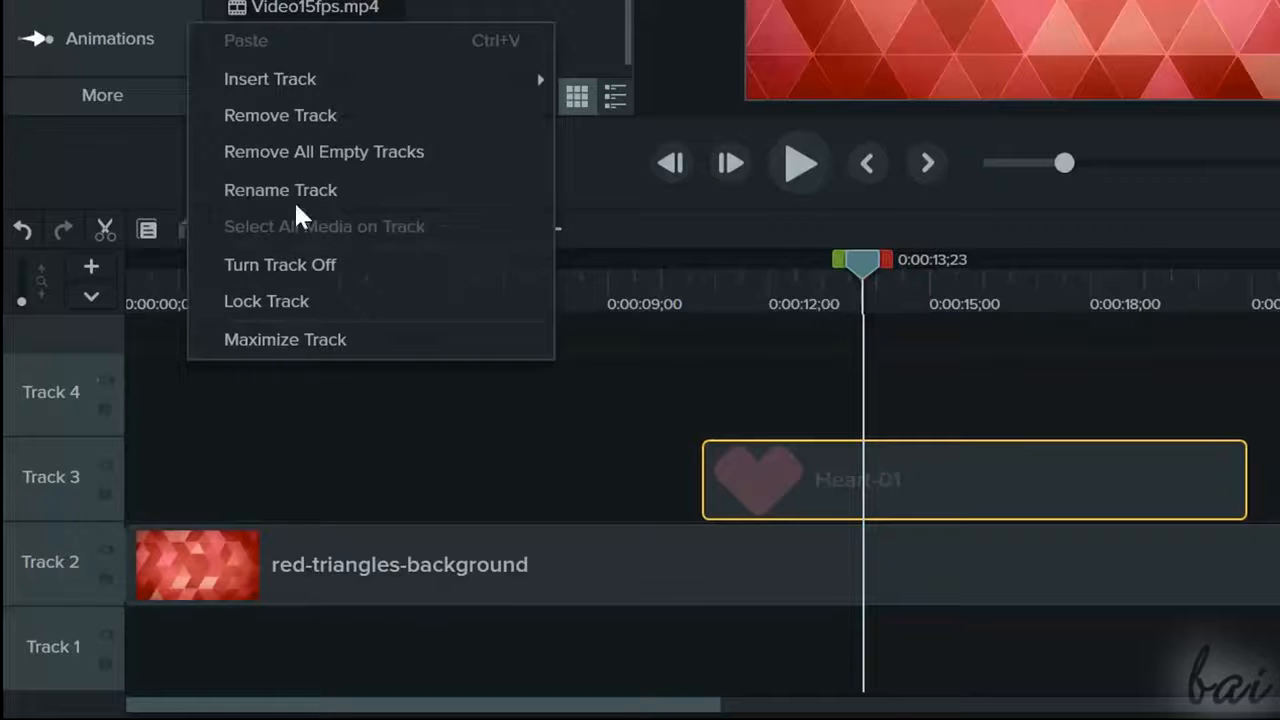
{"action": "left_click", "coordinate": [334, 115]}
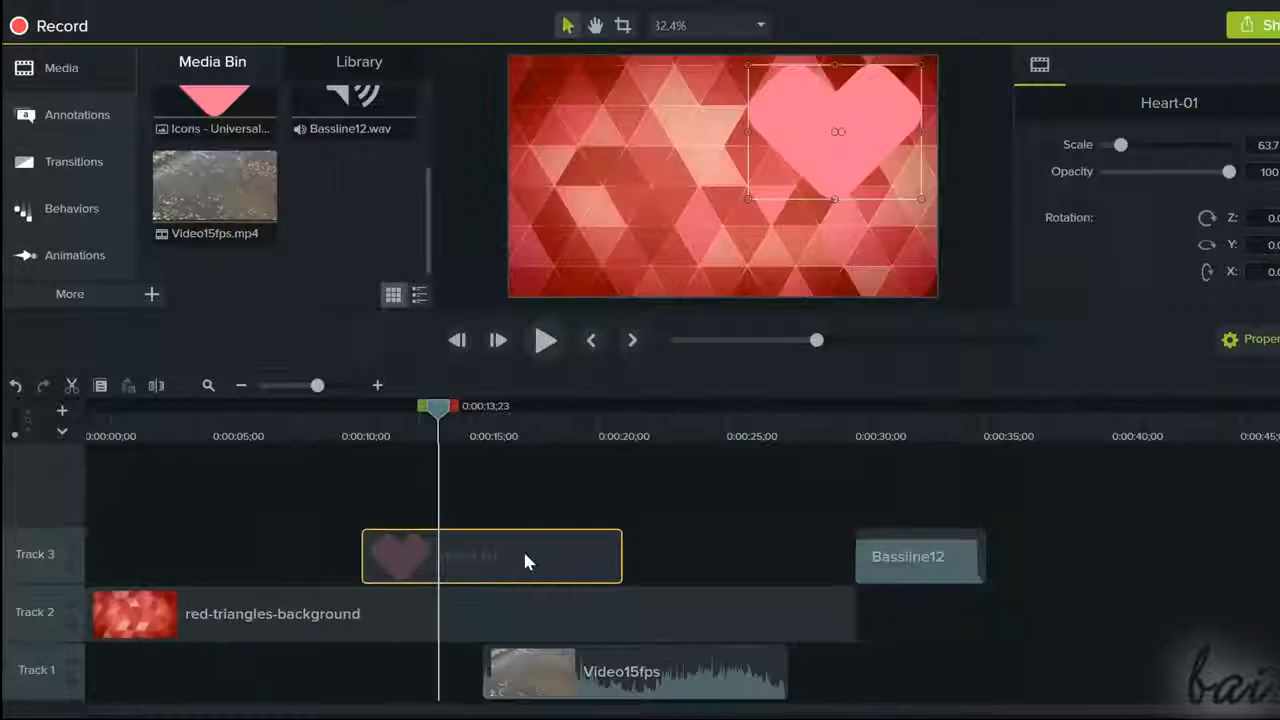
- Rearrange the clips: Heart-01 slightly later on Track 3, Bassline12 on Track 1 at about 18 seconds, and Video15fps on Track 4 at about 31 seconds
{"action": "mouse_move", "coordinate": [523, 560]}
{"action": "left_mouse_down"}
{"action": "mouse_move", "coordinate": [697, 537]}
{"action": "mouse_move", "coordinate": [274, 526]}
{"action": "mouse_move", "coordinate": [537, 566]}
{"action": "mouse_move", "coordinate": [414, 563]}
{"action": "mouse_move", "coordinate": [546, 563]}
{"action": "left_mouse_up"}
{"action": "left_click_drag", "start_coordinate": [972, 568], "coordinate": [1015, 600]}
{"action": "left_click_drag", "start_coordinate": [948, 675], "coordinate": [971, 674]}
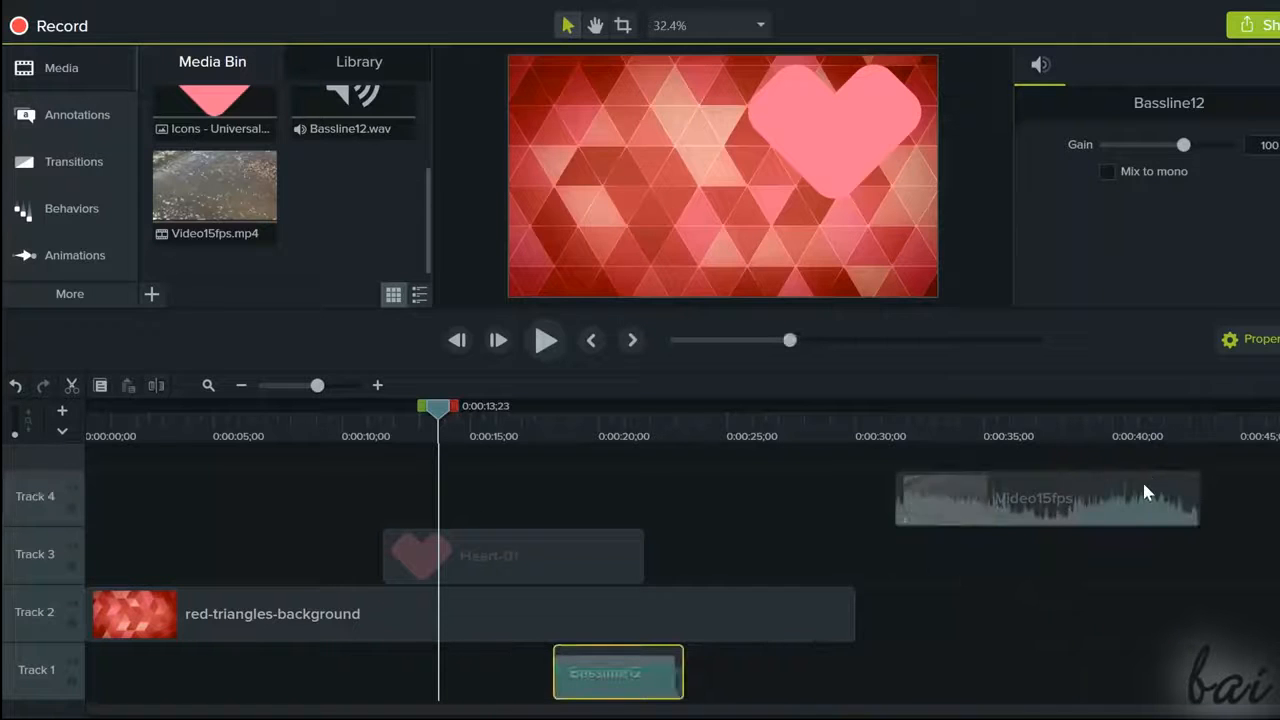
{"action": "left_click_drag", "start_coordinate": [1145, 492], "coordinate": [836, 488]}
{"action": "left_click_drag", "start_coordinate": [1012, 494], "coordinate": [1139, 506]}
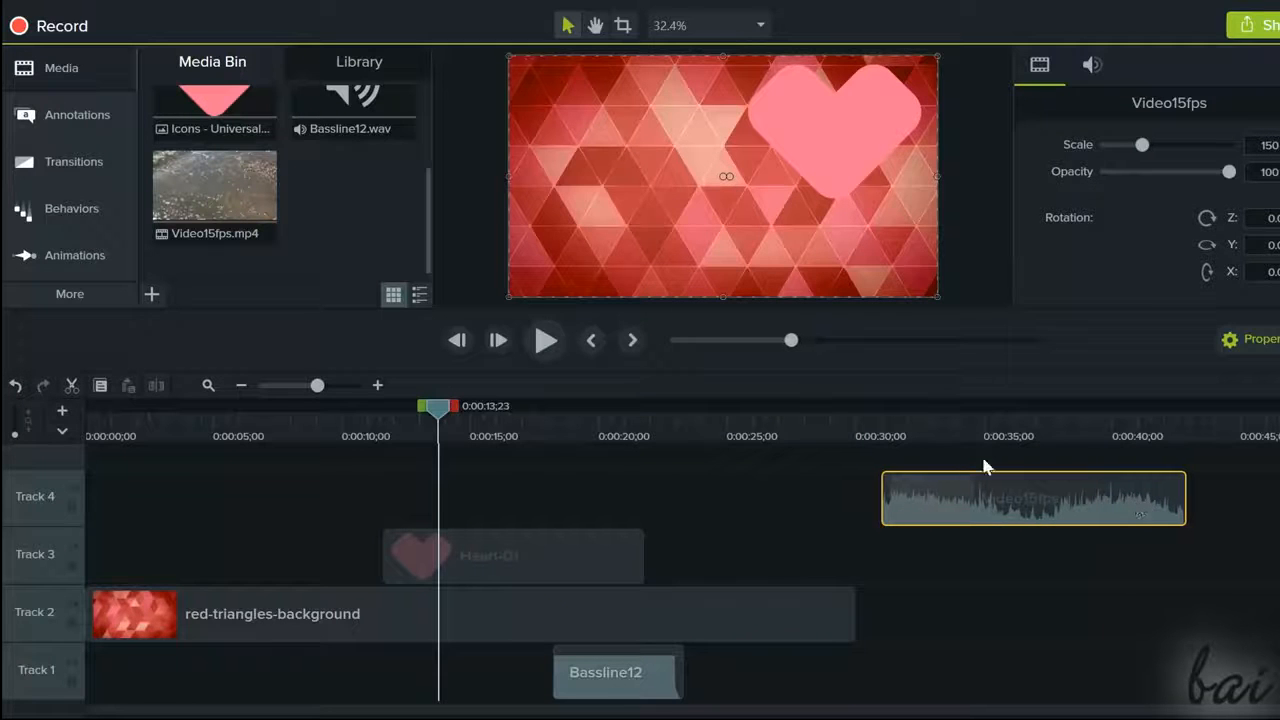
- Try to separate the audio and video of the Video15fps clip on Track 4
{"action": "mouse_move", "coordinate": [1080, 505]}
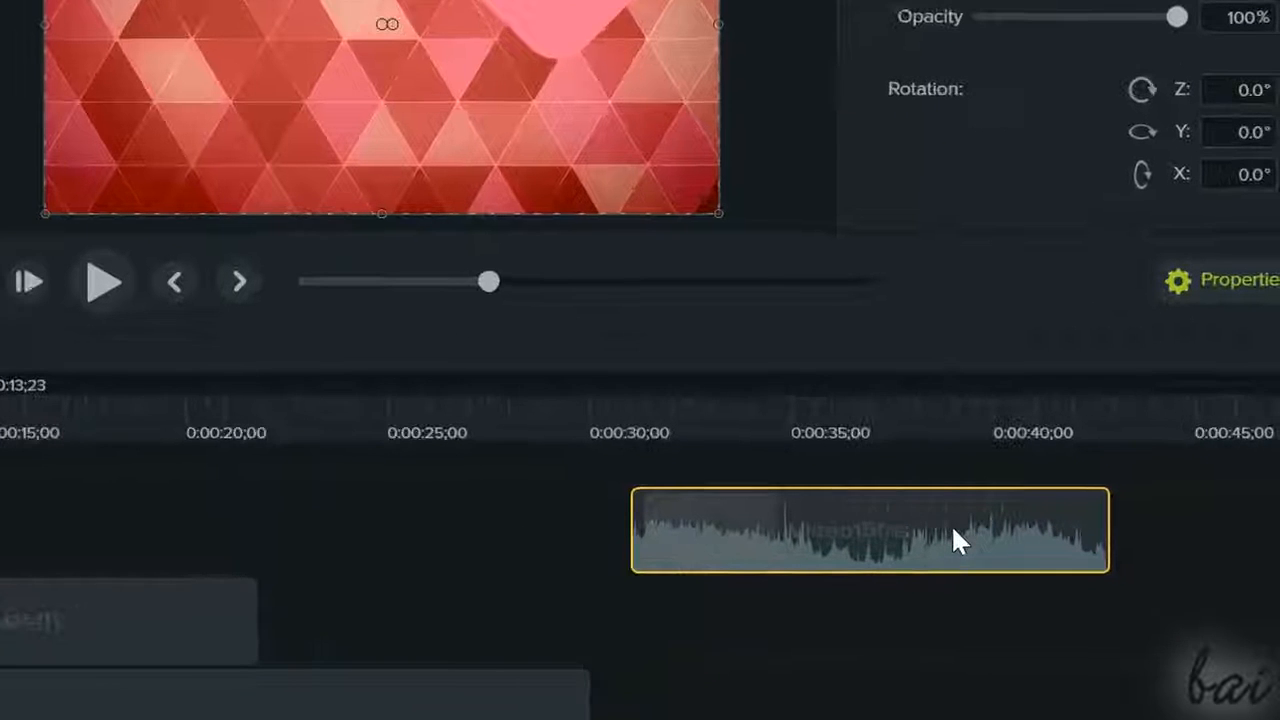
{"action": "right_click", "coordinate": [1000, 518]}
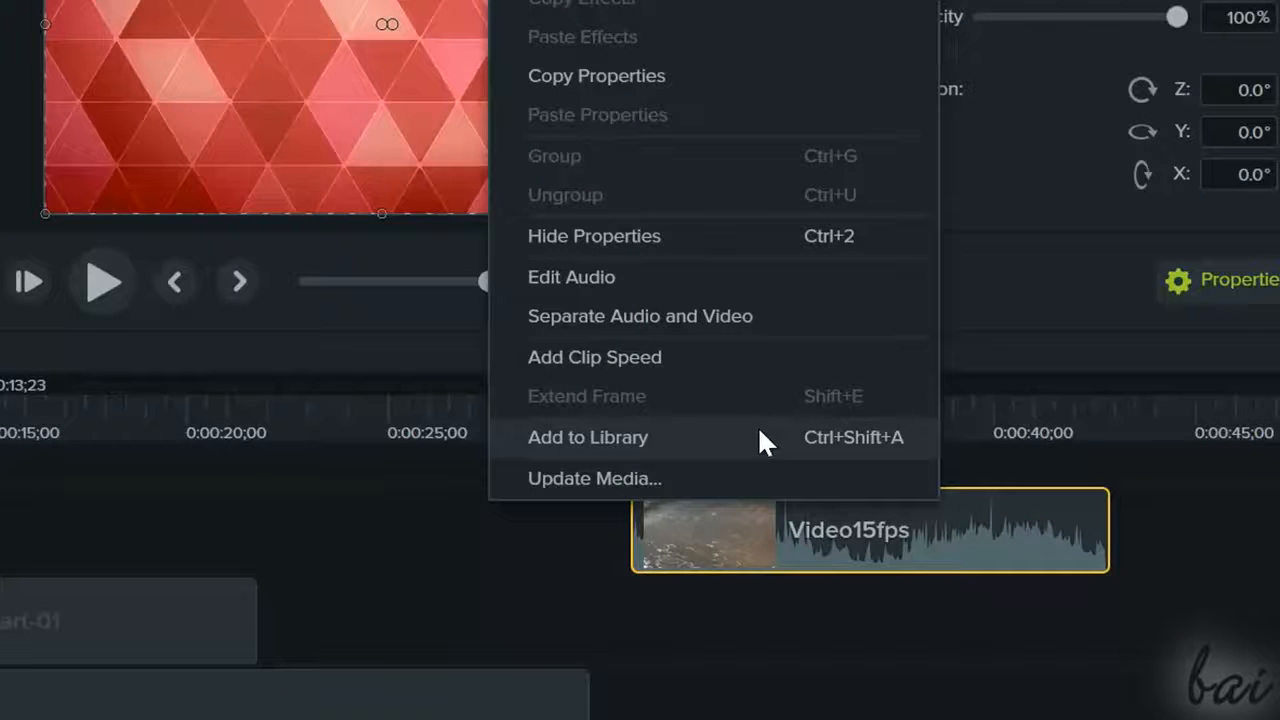
{"action": "left_click", "coordinate": [719, 316]}
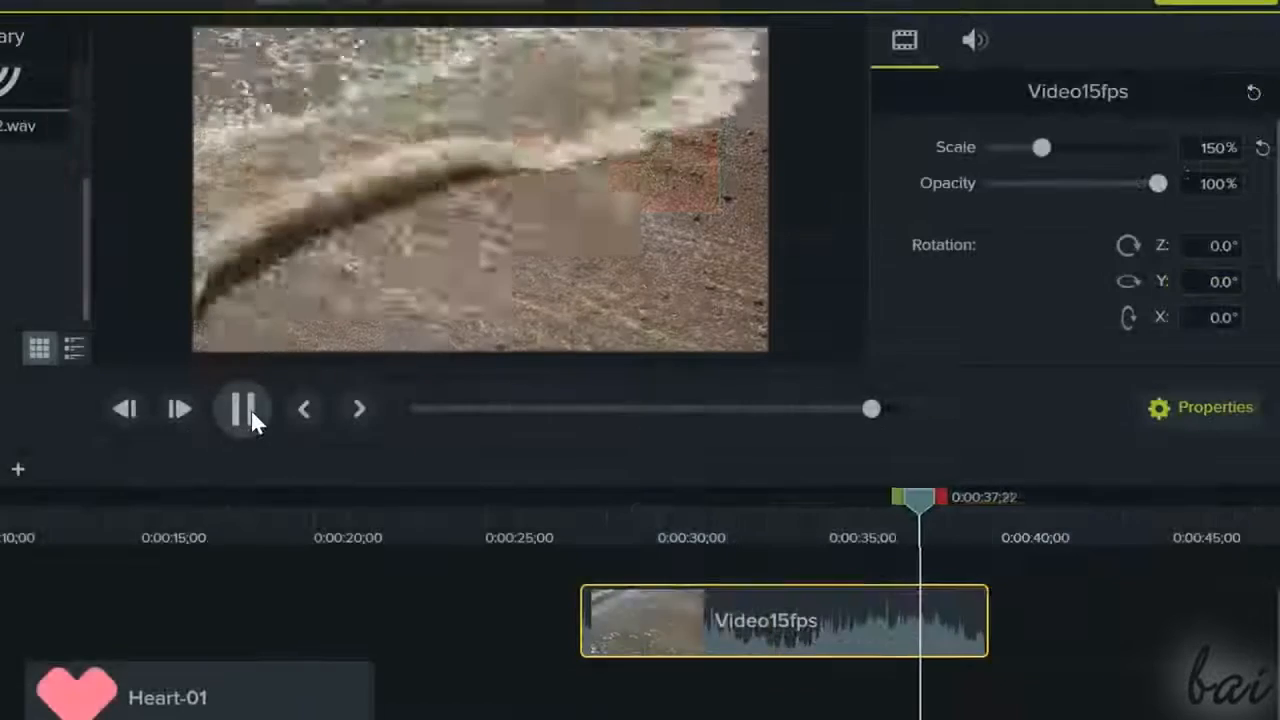
- Pause playback at 0:00:38;26, trim the end of Video15fps back to about 34 seconds, and play the shortened clip
{"action": "left_click", "coordinate": [245, 410]}
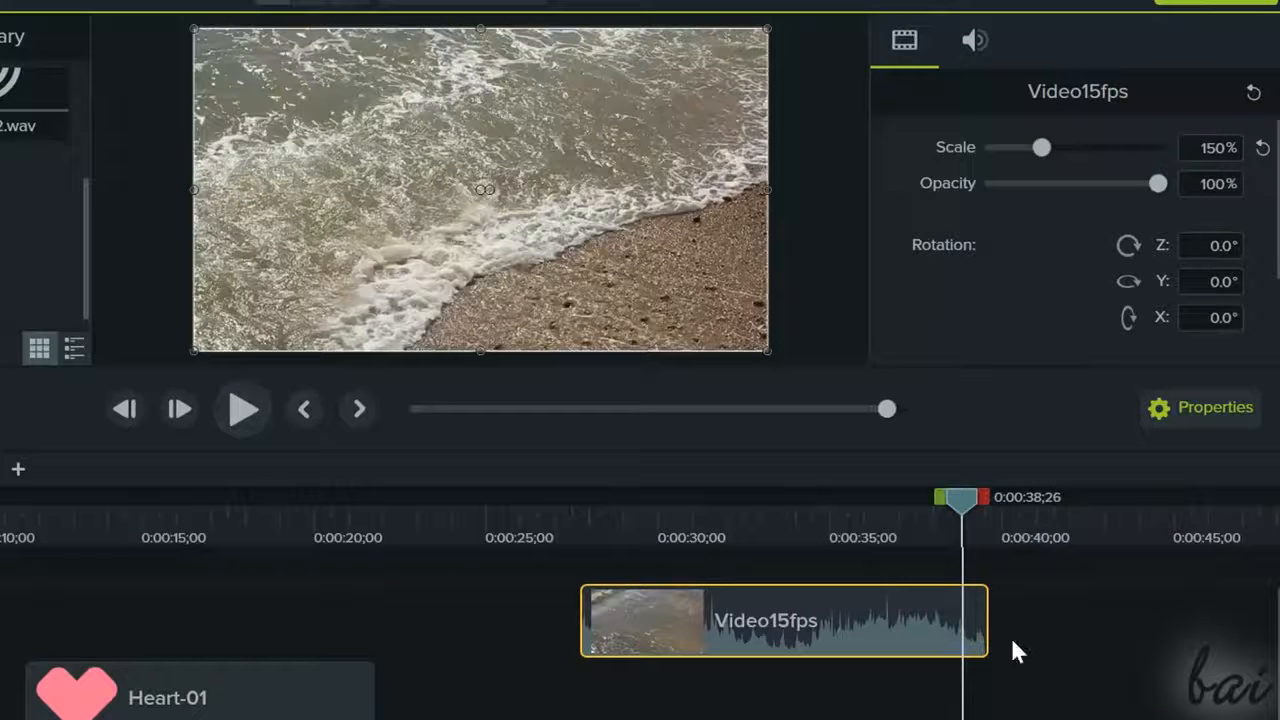
{"action": "left_click_drag", "start_coordinate": [988, 619], "coordinate": [808, 637]}
{"action": "left_click", "coordinate": [246, 412]}
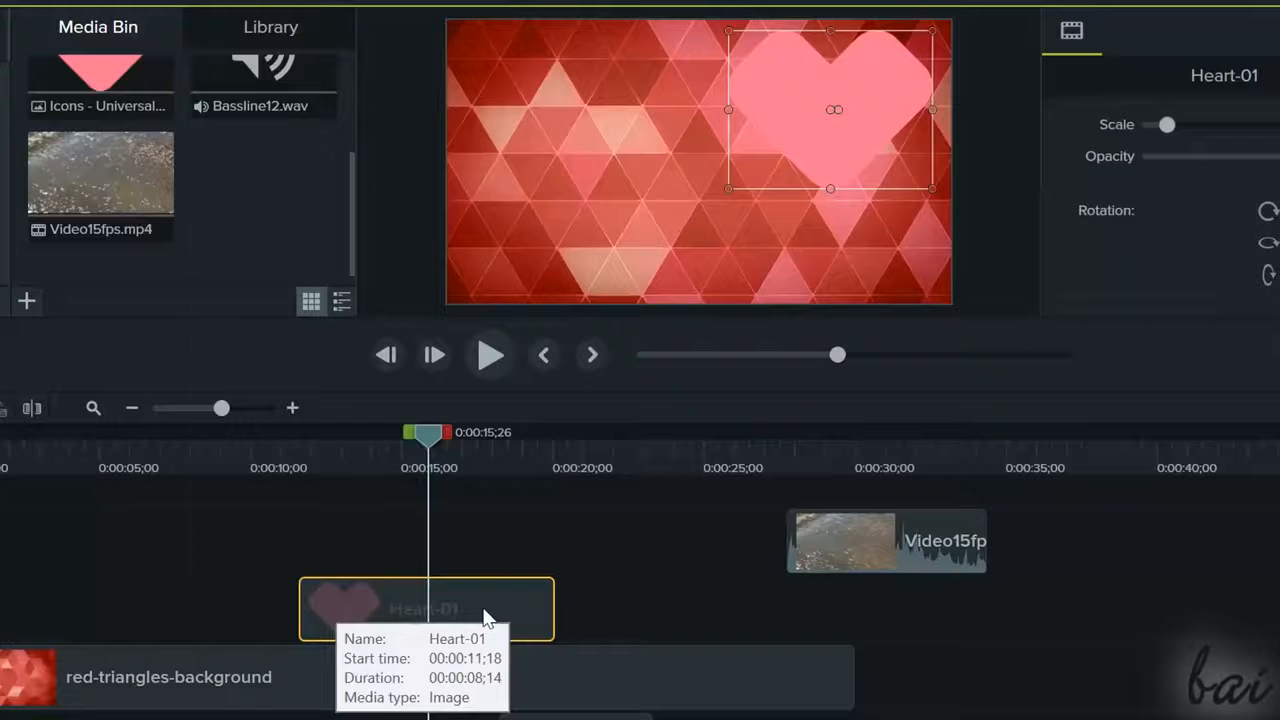
- Copy the Heart-01 clip and paste the duplicate on Track 2 after red-triangles-background
{"action": "right_click", "coordinate": [477, 608]}
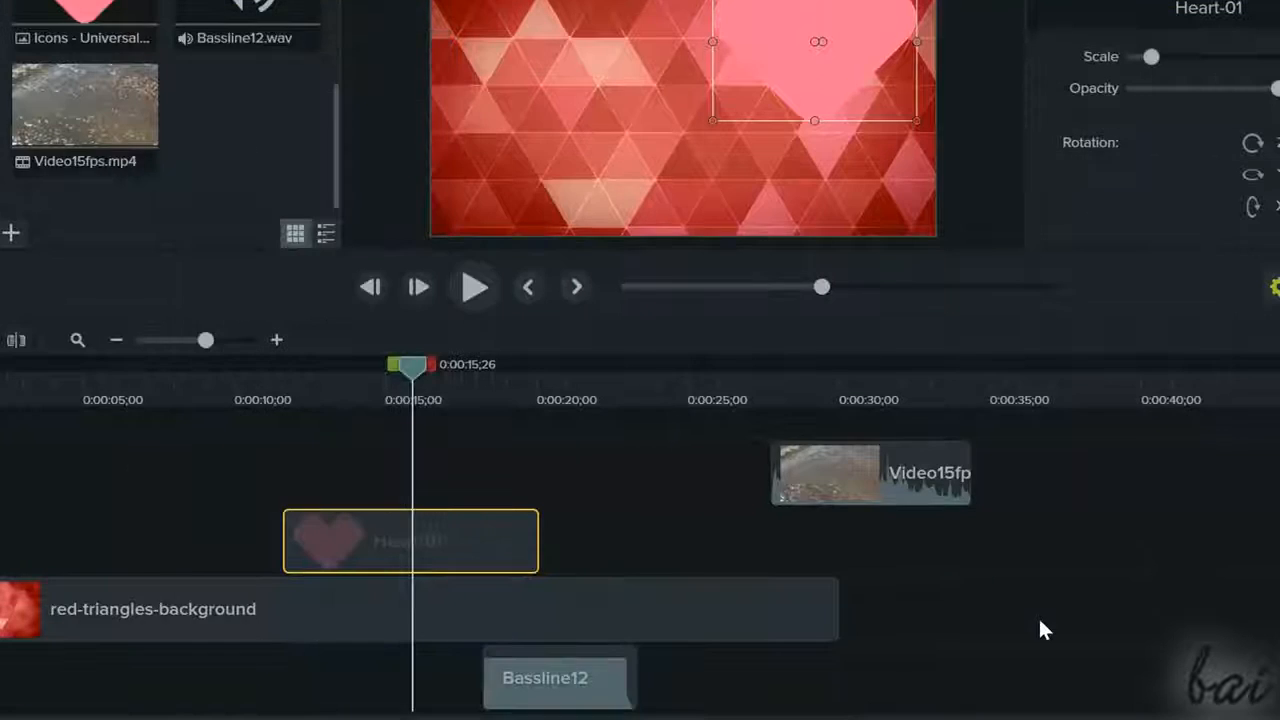
{"action": "left_click", "coordinate": [1015, 614]}
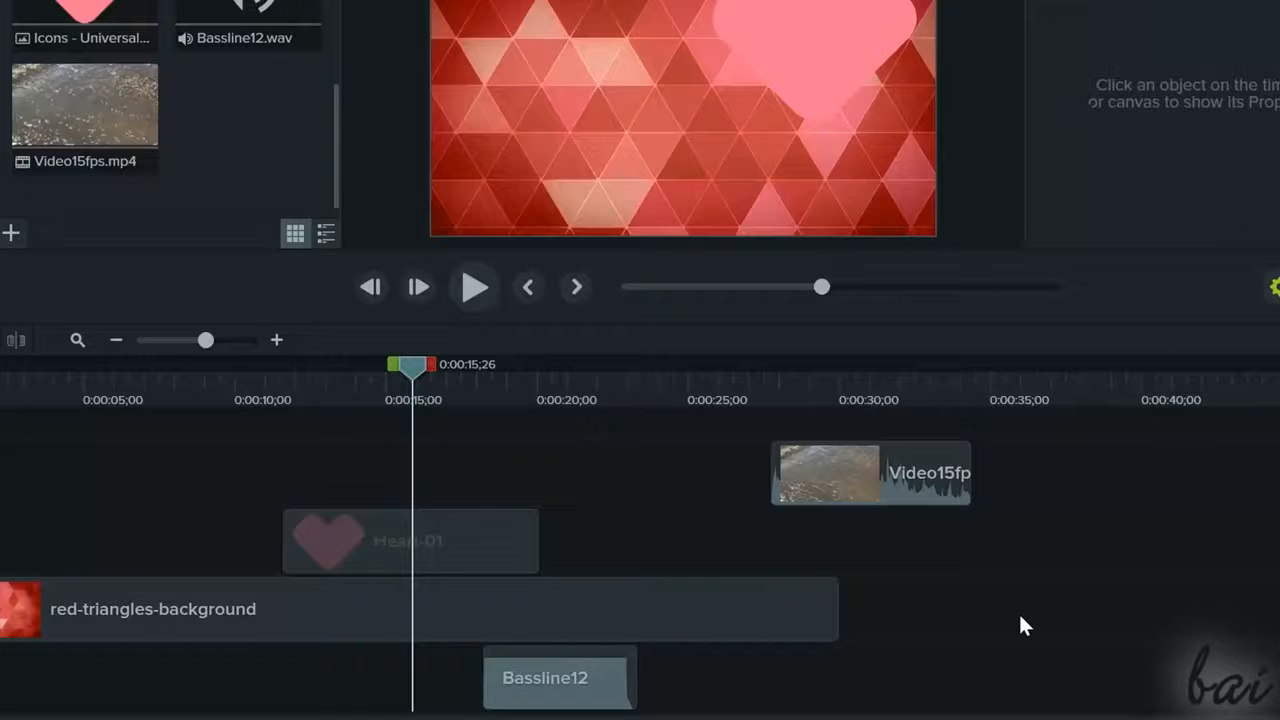
{"action": "right_click", "coordinate": [1020, 625]}
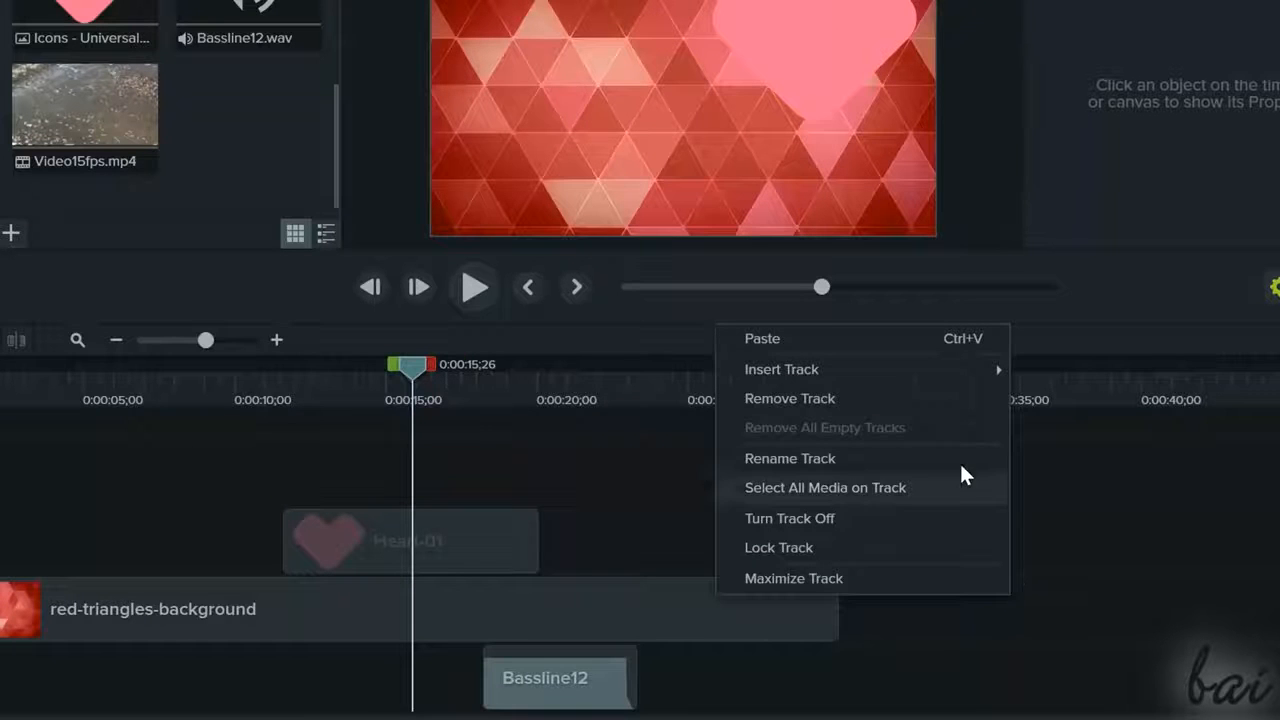
{"action": "left_click", "coordinate": [928, 338]}
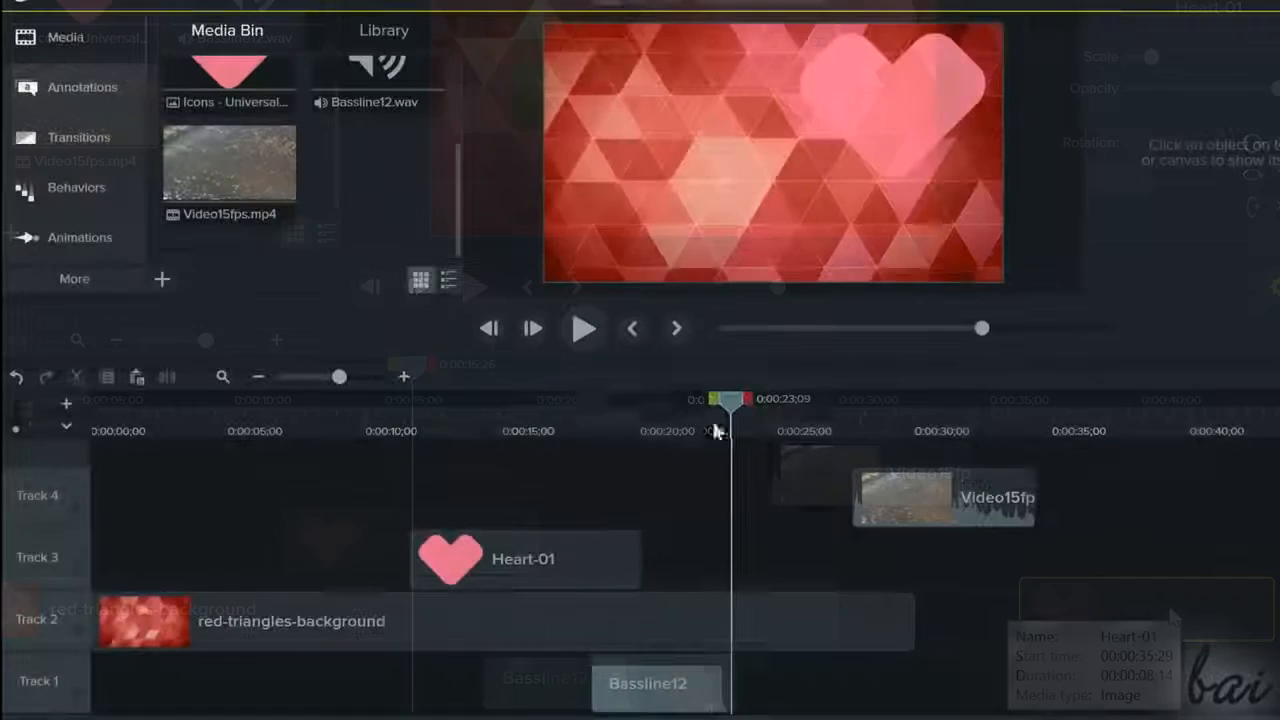
- Split the red-triangles-background clip on Track 2 at 0:00:14;17
{"action": "left_click_drag", "start_coordinate": [713, 419], "coordinate": [491, 400]}
{"action": "left_click", "coordinate": [547, 630]}
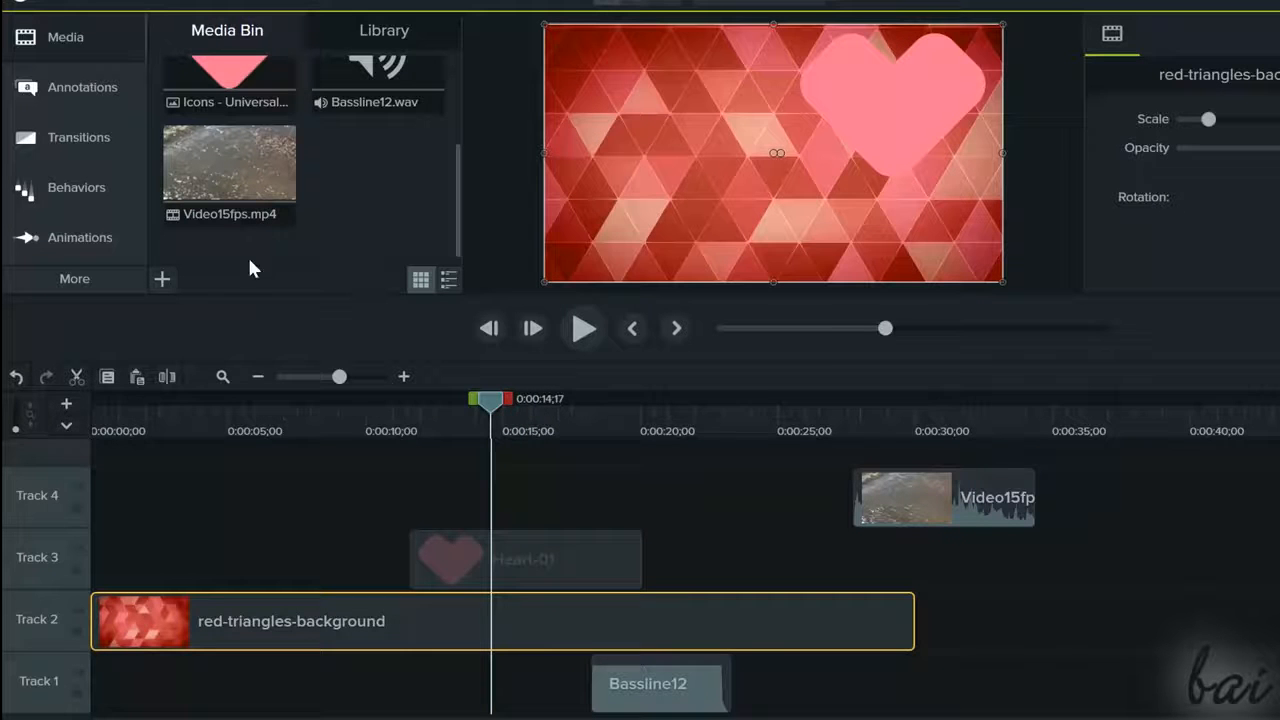
{"action": "left_click", "coordinate": [163, 381]}
- Spread the split red-triangles-background pieces along Track 2 to start at about 17, 26 and 34 seconds
{"action": "left_click_drag", "start_coordinate": [488, 636], "coordinate": [643, 620]}
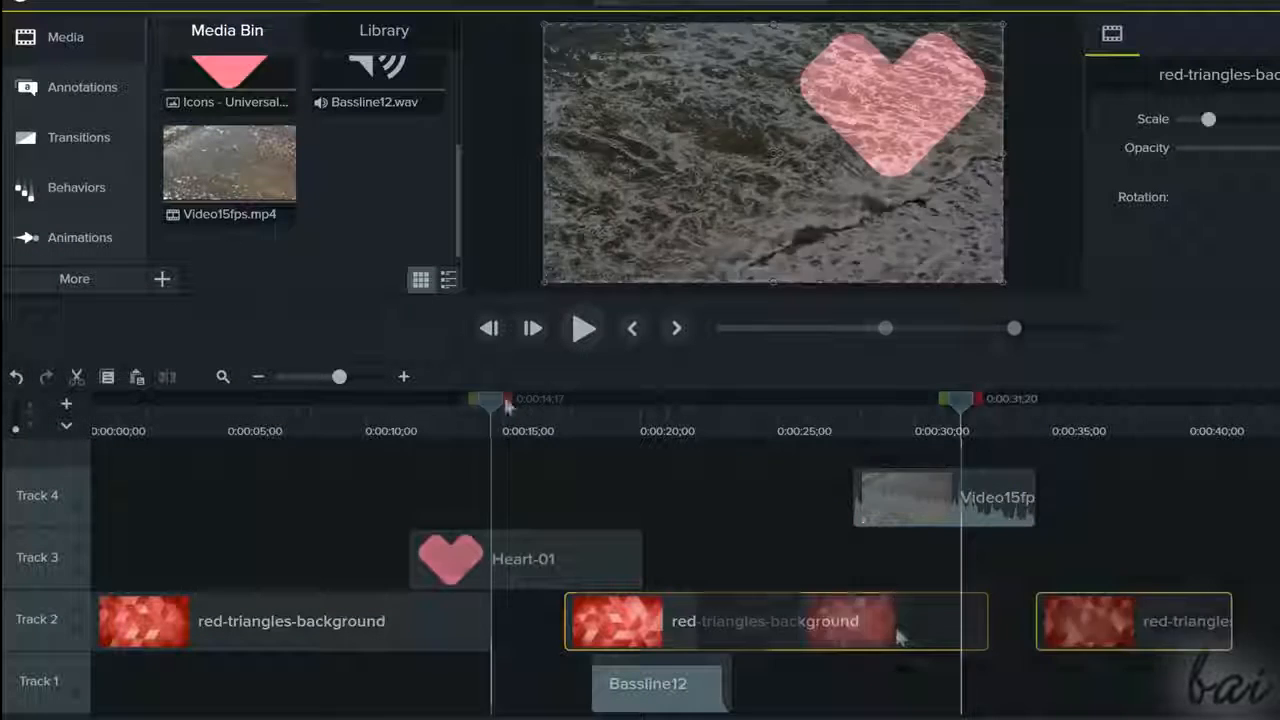
{"action": "left_click_drag", "start_coordinate": [985, 626], "coordinate": [893, 626]}
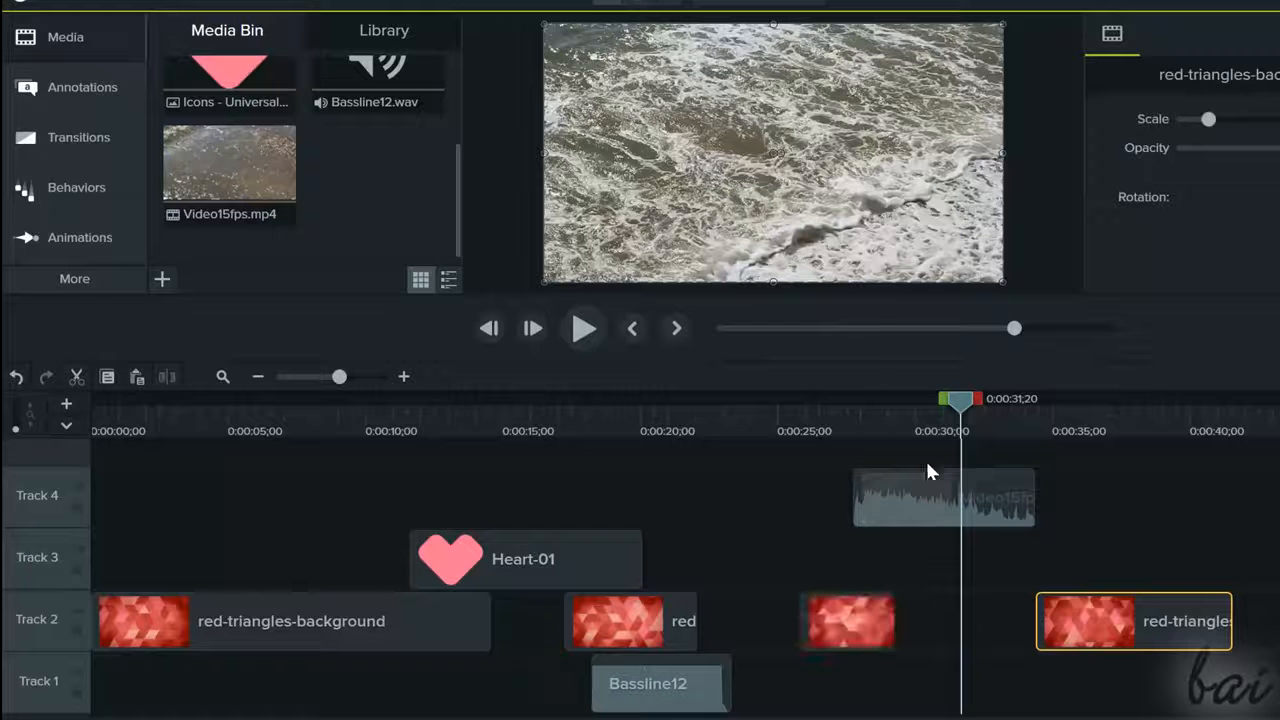
- Undo the moves and splits of the red-triangles-background pieces until Track 2 holds the single original clip
{"action": "left_click", "coordinate": [12, 392]}
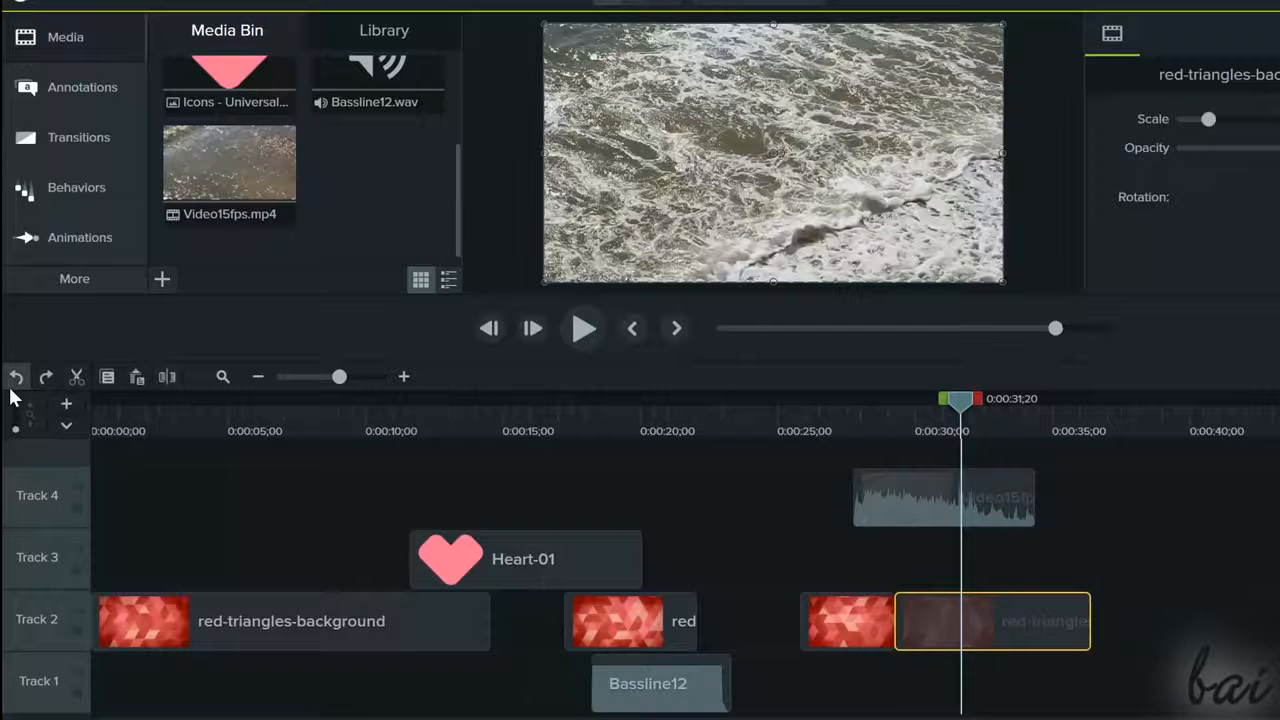
{"action": "left_click", "coordinate": [12, 392]}
{"action": "left_click", "coordinate": [12, 392]}
{"action": "left_click", "coordinate": [12, 392]}
{"action": "left_click", "coordinate": [12, 392]}
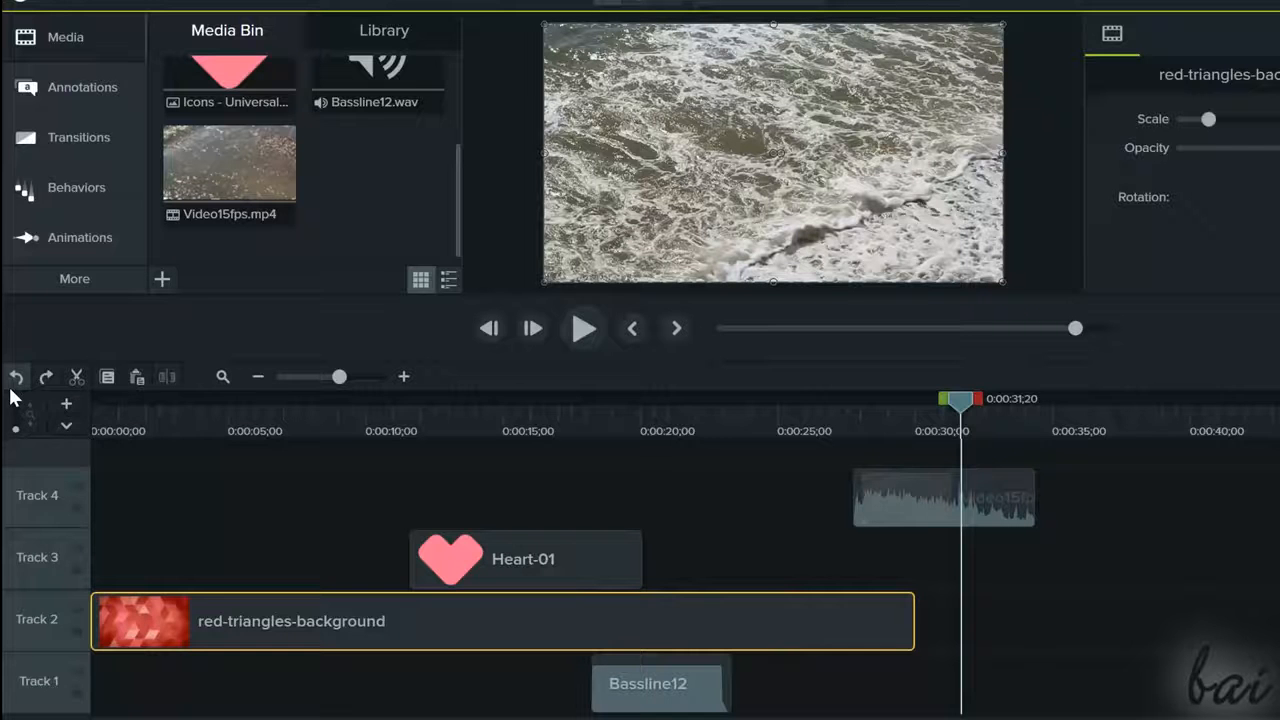
- Redo the splits and moves of the red-triangles-background pieces on Track 2
{"action": "left_click", "coordinate": [46, 377]}
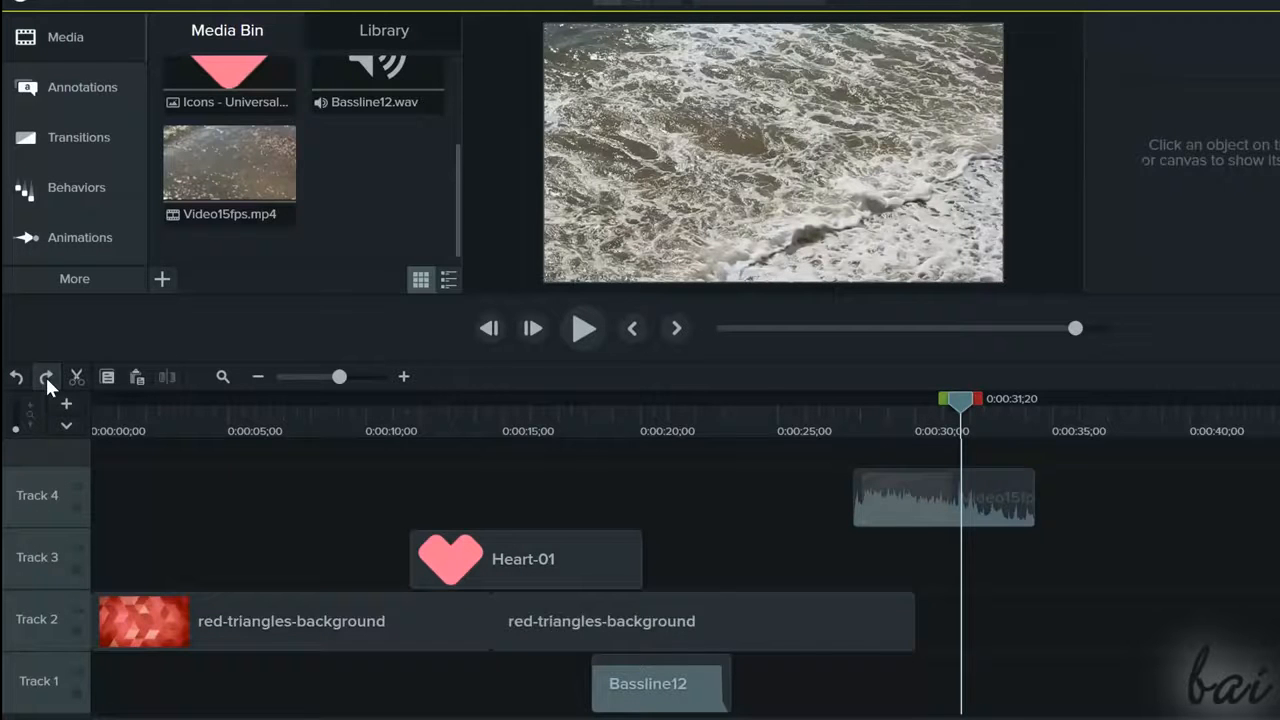
{"action": "left_click", "coordinate": [46, 377]}
{"action": "left_click", "coordinate": [46, 377]}
{"action": "left_click", "coordinate": [46, 377]}
{"action": "left_click", "coordinate": [46, 377]}
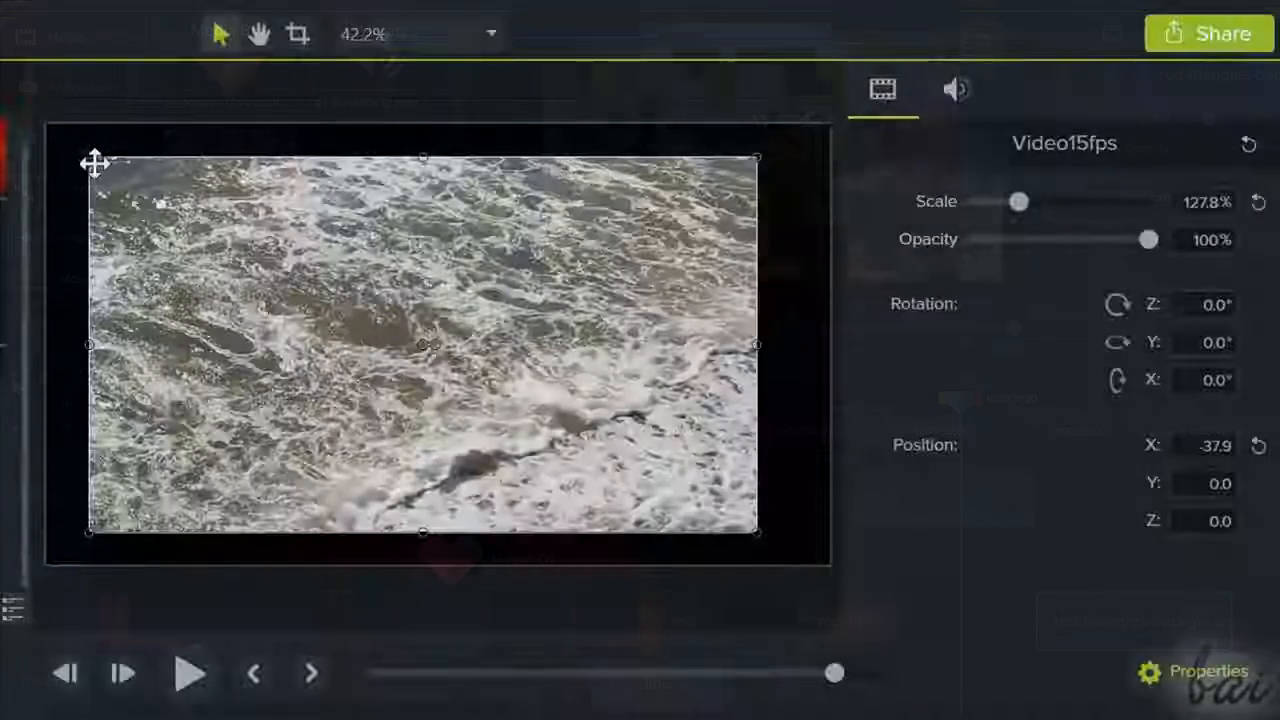
- Resize Video15fps from its upper-left corner on the canvas and show the clip's audio properties
{"action": "left_click_drag", "start_coordinate": [88, 155], "coordinate": [160, 215]}
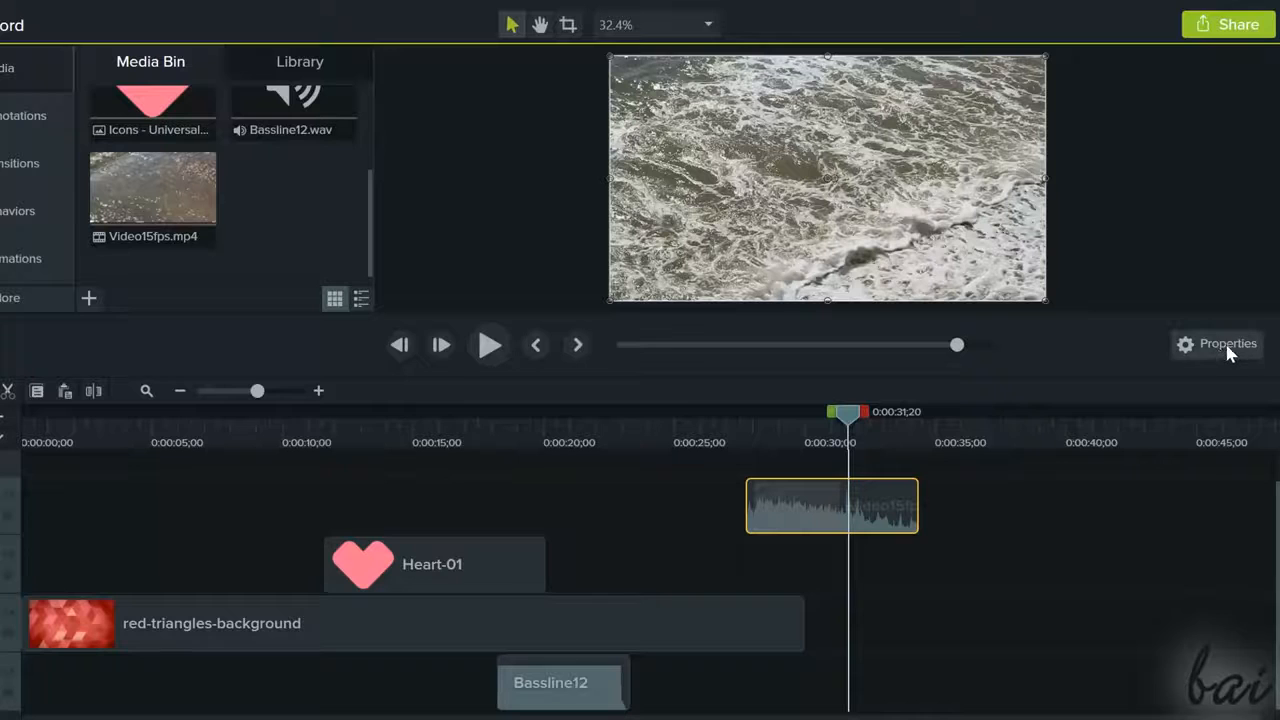
{"action": "left_click", "coordinate": [1222, 346]}
{"action": "left_click", "coordinate": [762, 56]}
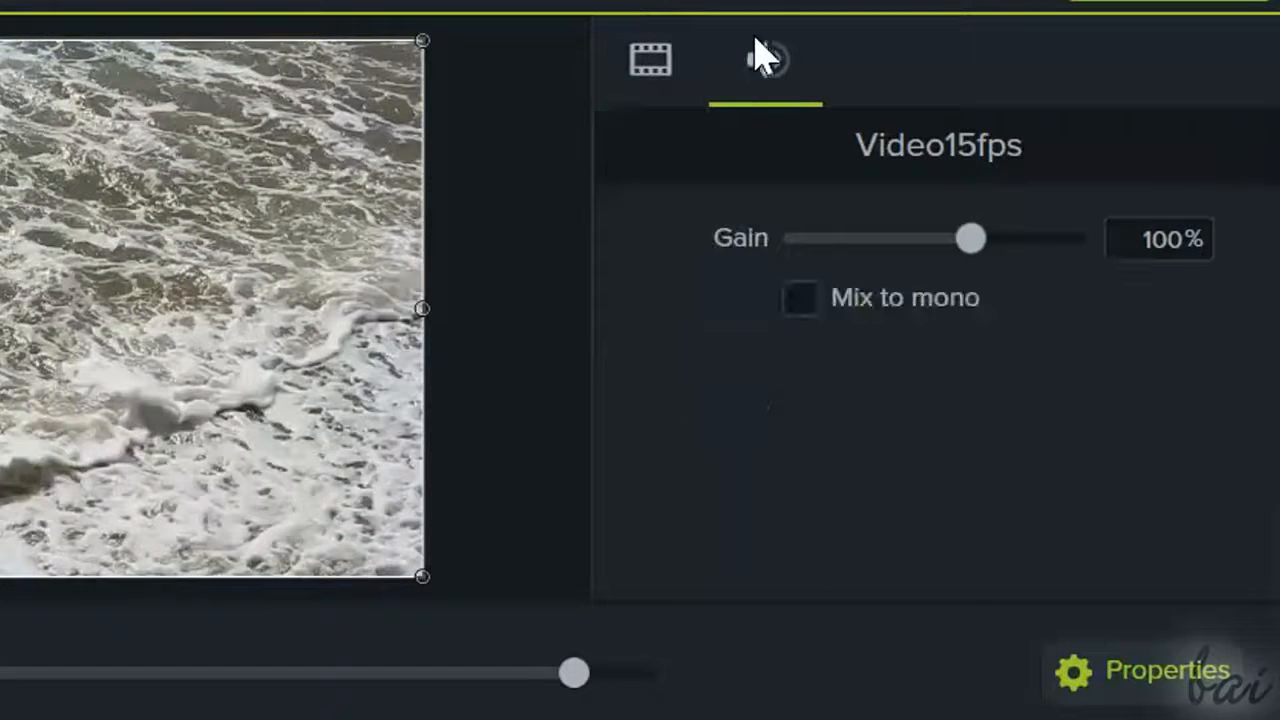
- Compare the visual properties of Video15fps with its audio properties
{"action": "left_click", "coordinate": [650, 68]}
{"action": "left_click", "coordinate": [772, 76]}
{"action": "left_click", "coordinate": [686, 58]}
{"action": "left_click", "coordinate": [786, 68]}
{"action": "left_click", "coordinate": [648, 76]}
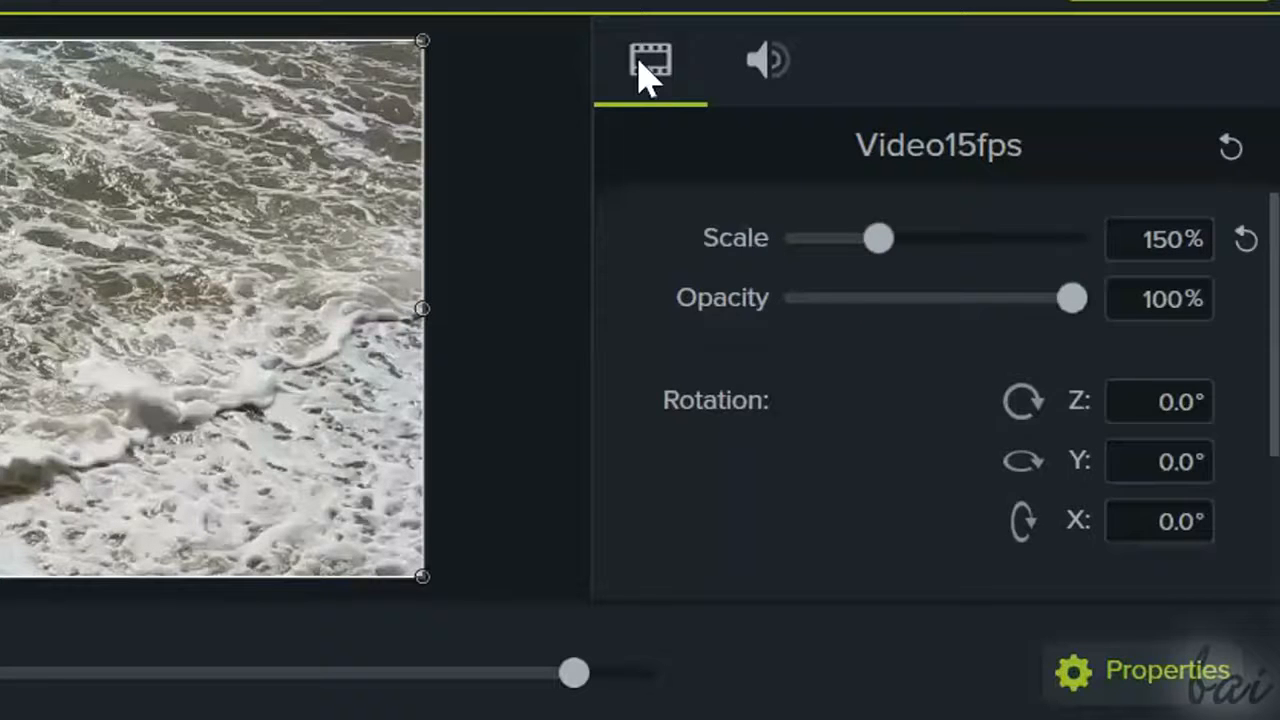
{"action": "left_click", "coordinate": [782, 88]}
{"action": "left_click", "coordinate": [643, 63]}
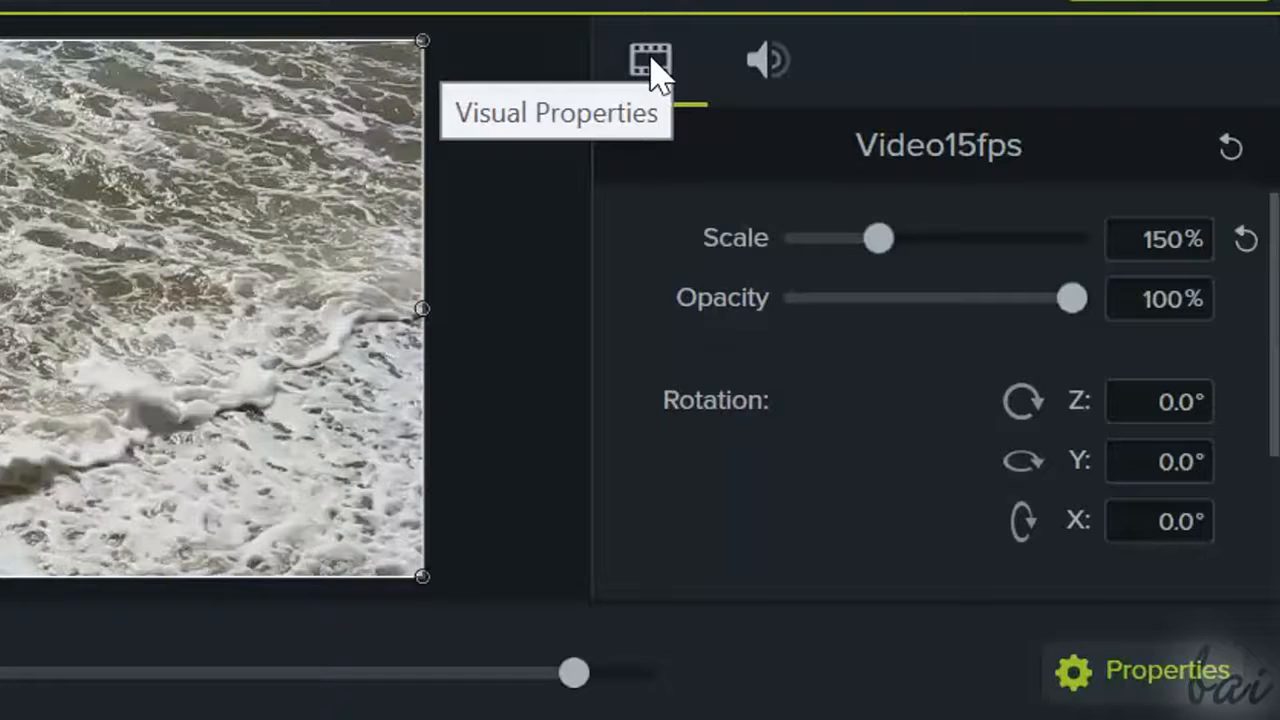
{"action": "left_click", "coordinate": [768, 62]}
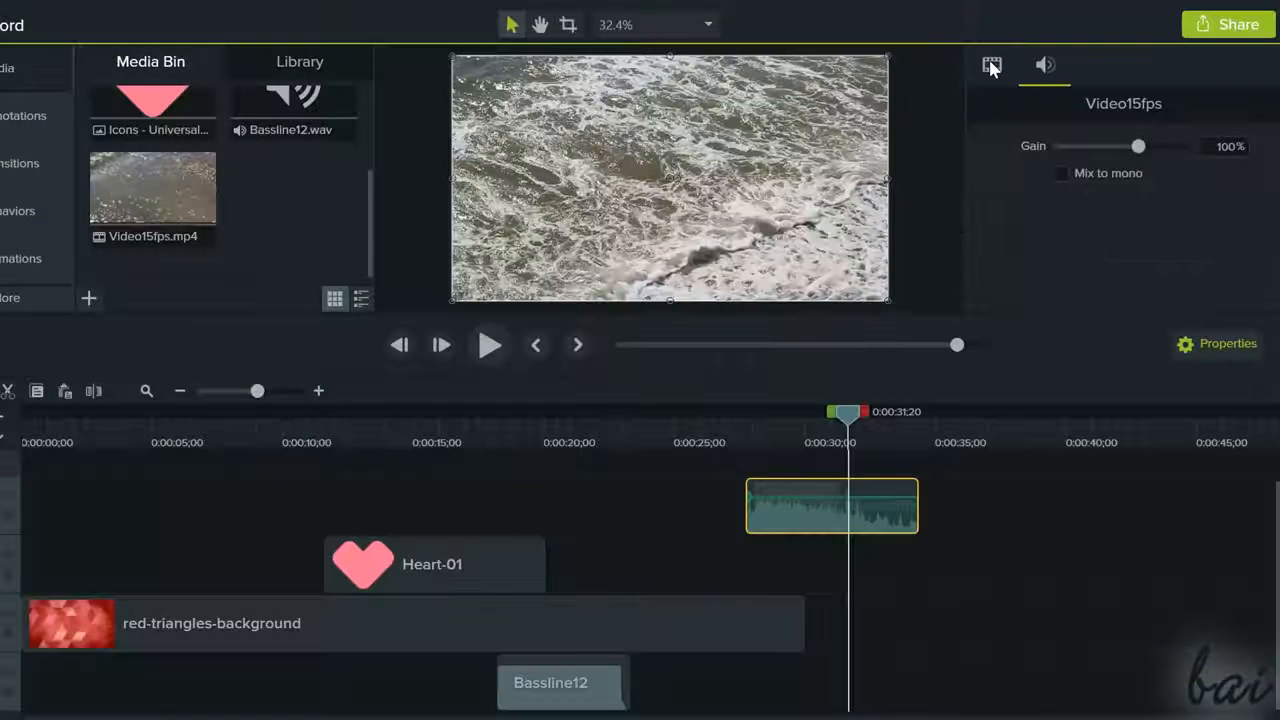
{"action": "left_click", "coordinate": [642, 64]}
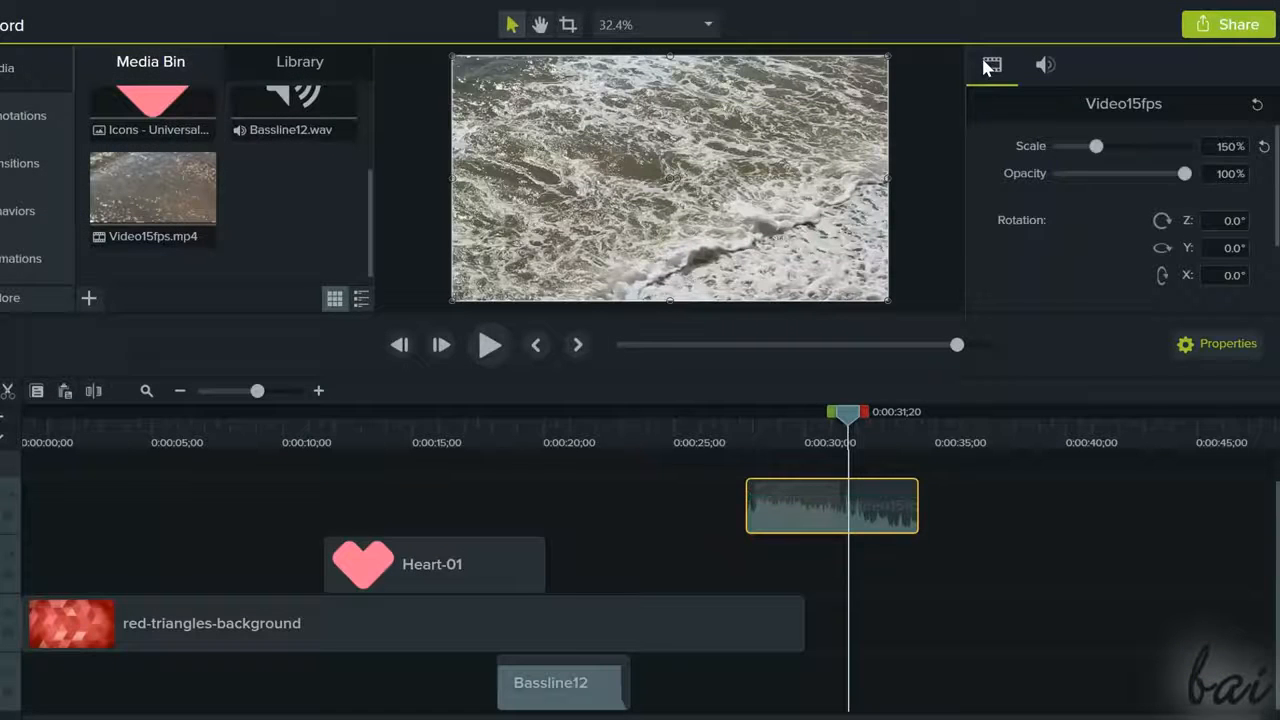
{"action": "left_click", "coordinate": [1042, 66]}
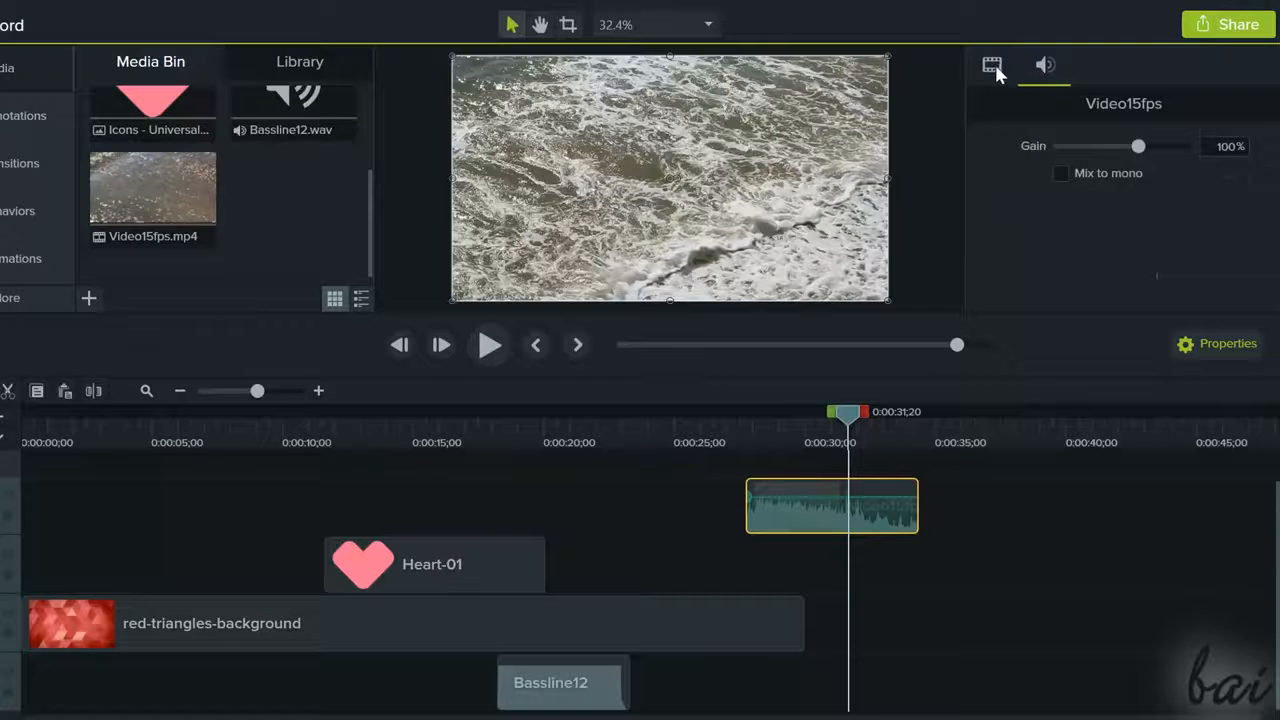
{"action": "left_click", "coordinate": [993, 66]}
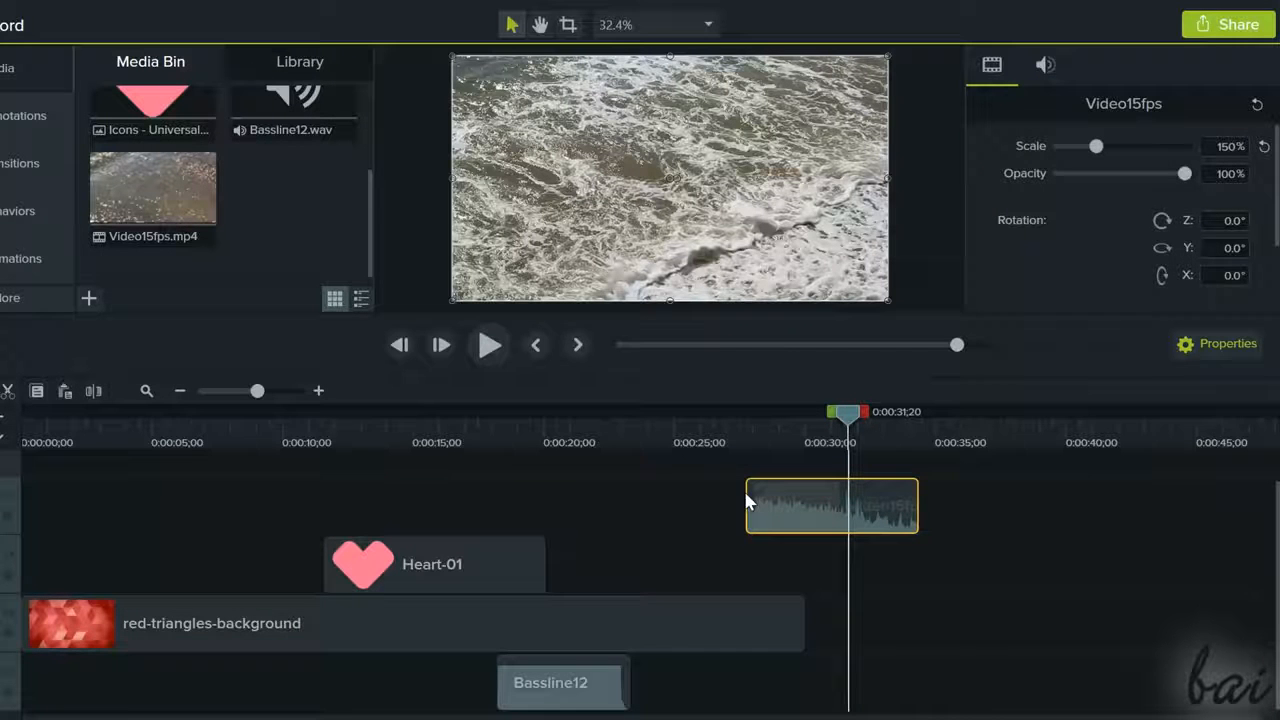
{"action": "left_click", "coordinate": [466, 580]}
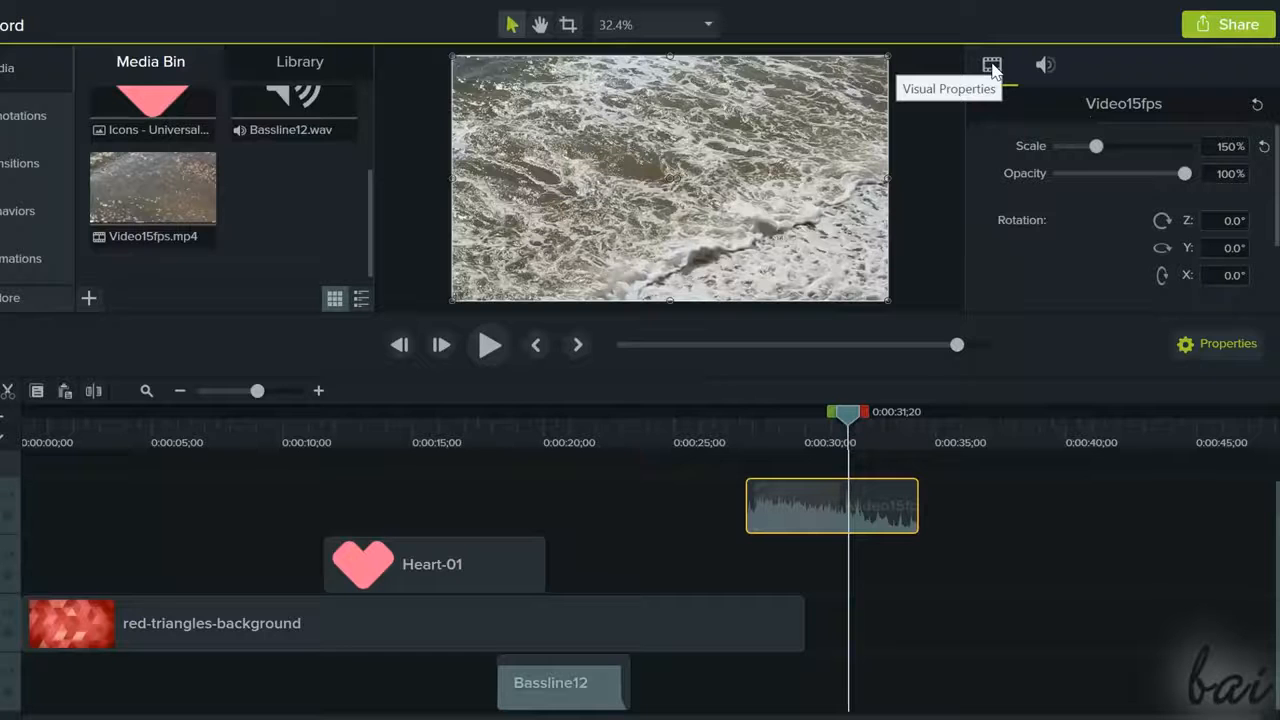
{"action": "left_click", "coordinate": [1045, 65]}
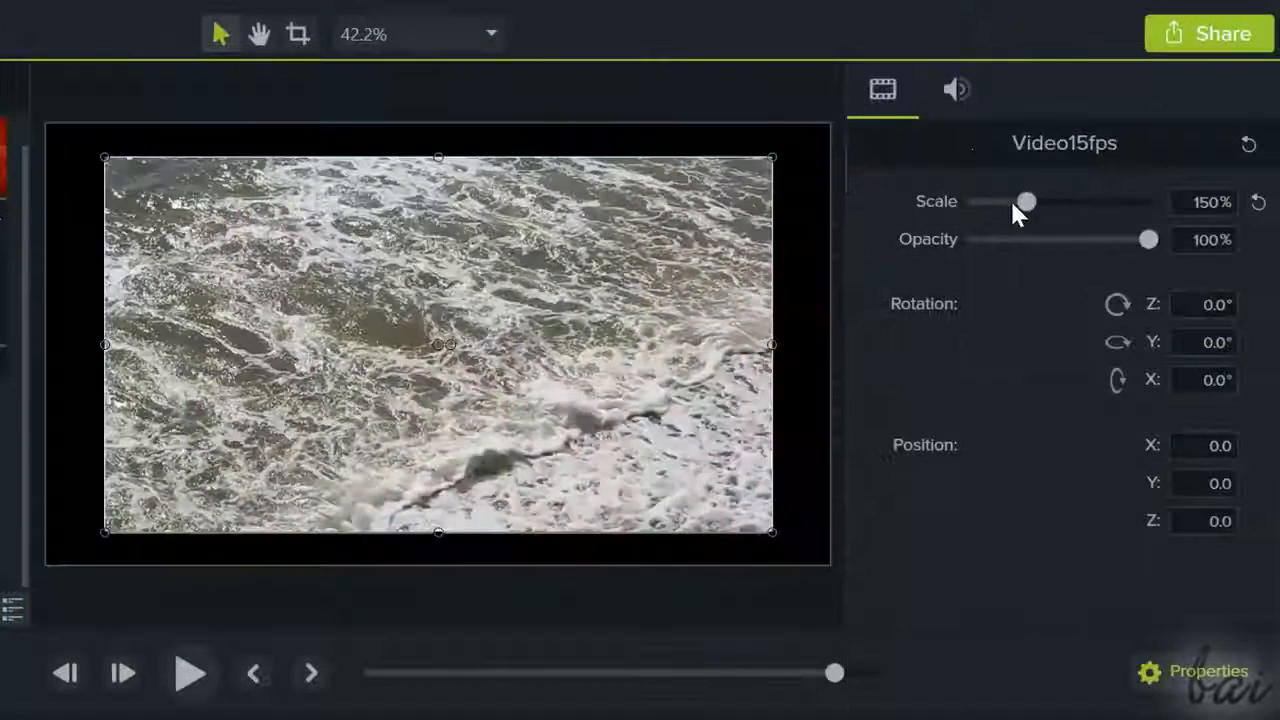
- Set the scale of Video15fps to 127.8% and try out its opacity, ending at 100%
{"action": "mouse_move", "coordinate": [1014, 210]}
{"action": "left_mouse_down"}
{"action": "mouse_move", "coordinate": [1000, 211]}
{"action": "mouse_move", "coordinate": [1029, 209]}
{"action": "mouse_move", "coordinate": [997, 211]}
{"action": "mouse_move", "coordinate": [1016, 212]}
{"action": "left_mouse_up"}
{"action": "mouse_move", "coordinate": [1146, 242]}
{"action": "left_mouse_down"}
{"action": "mouse_move", "coordinate": [1043, 266]}
{"action": "mouse_move", "coordinate": [1137, 283]}
{"action": "mouse_move", "coordinate": [1017, 285]}
{"action": "mouse_move", "coordinate": [1149, 238]}
{"action": "left_mouse_up"}
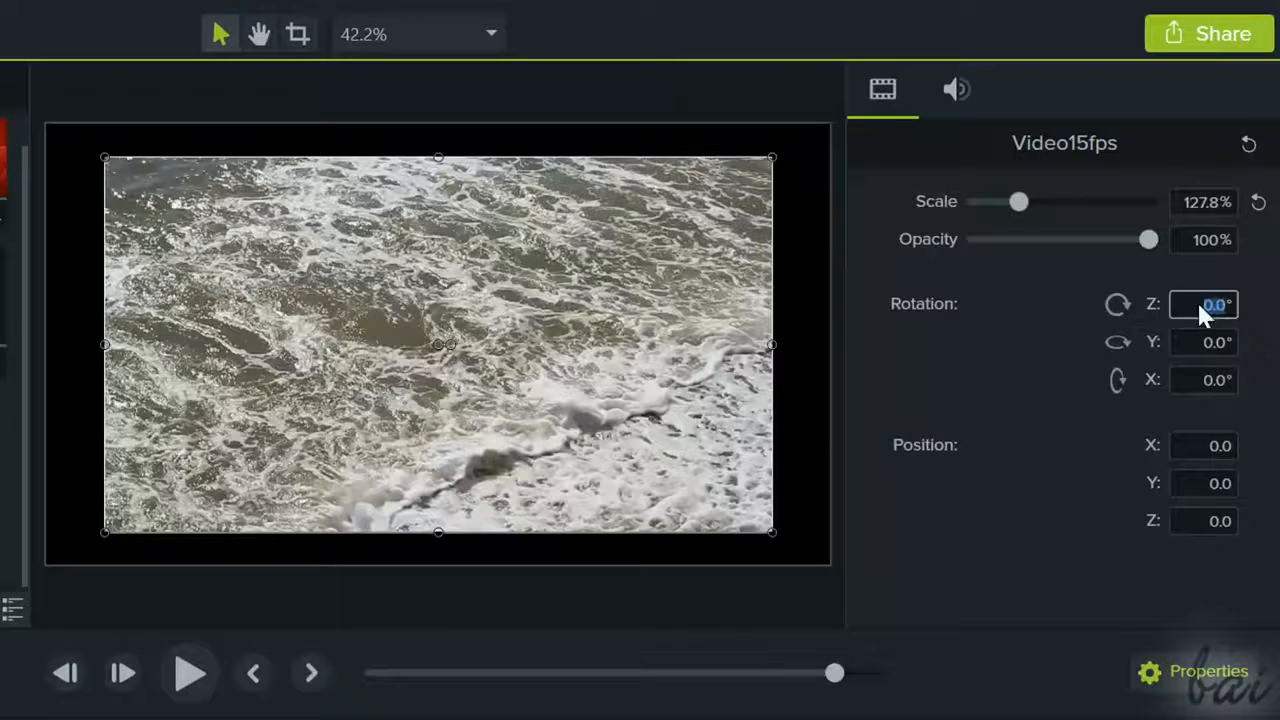
- Nudge the Z rotation and X position of Video15fps upward, taking X to 3.5, and reset both to 0
{"action": "key", "text": "Up"}
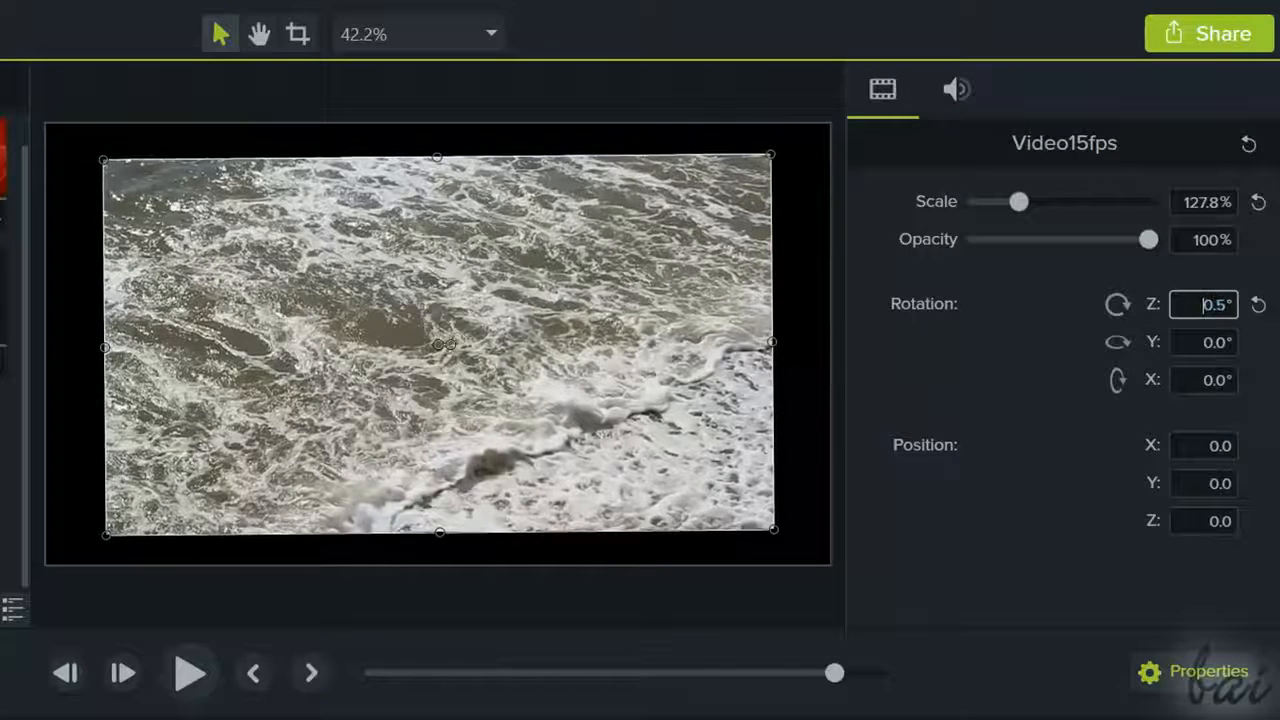
{"action": "key", "text": "Up"}
{"action": "key", "text": "Up"}
{"action": "key", "text": "Up"}
{"action": "key", "text": "Up"}
{"action": "key", "text": "Up"}
{"action": "key", "text": "Up"}
{"action": "key", "text": "Up"}
{"action": "key", "text": "Up"}
{"action": "key", "text": "Up"}
{"action": "key", "text": "Up"}
{"action": "key", "text": "Up"}
{"action": "key", "text": "Up"}
{"action": "key", "text": "Up"}
{"action": "key", "text": "Up"}
{"action": "key", "text": "Up"}
{"action": "key", "text": "Up"}
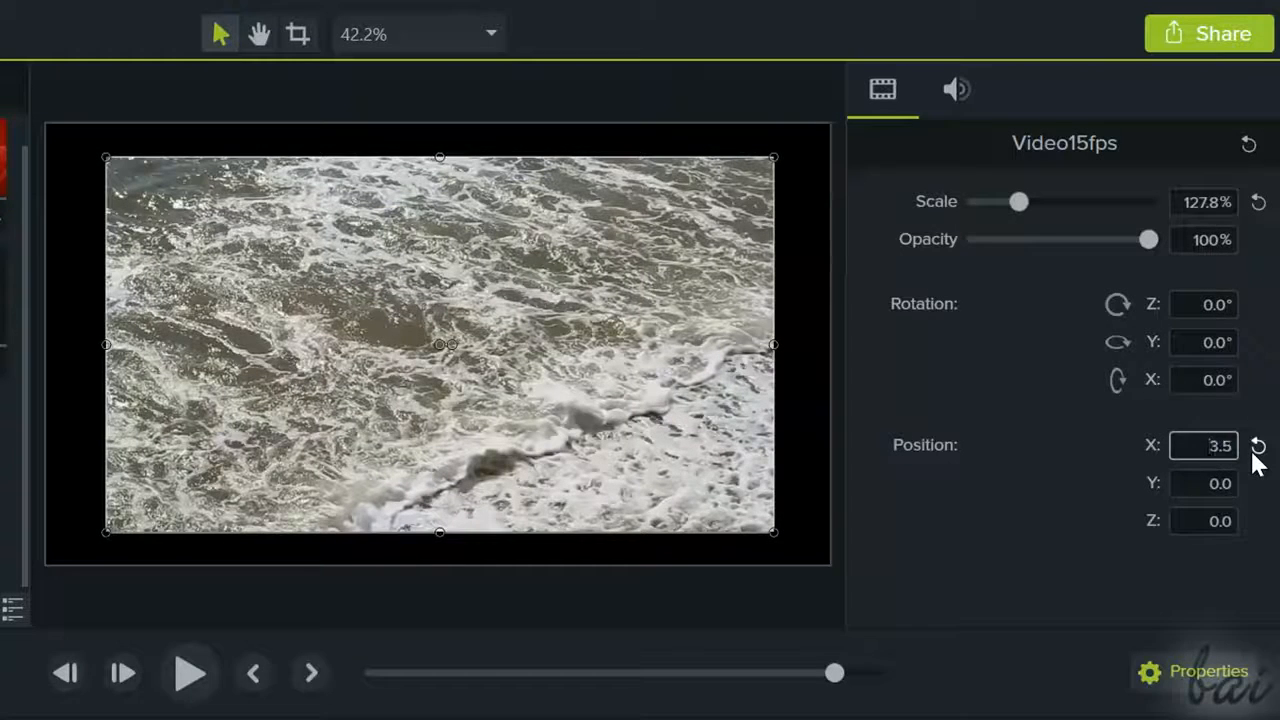
{"action": "left_click", "coordinate": [1258, 446]}
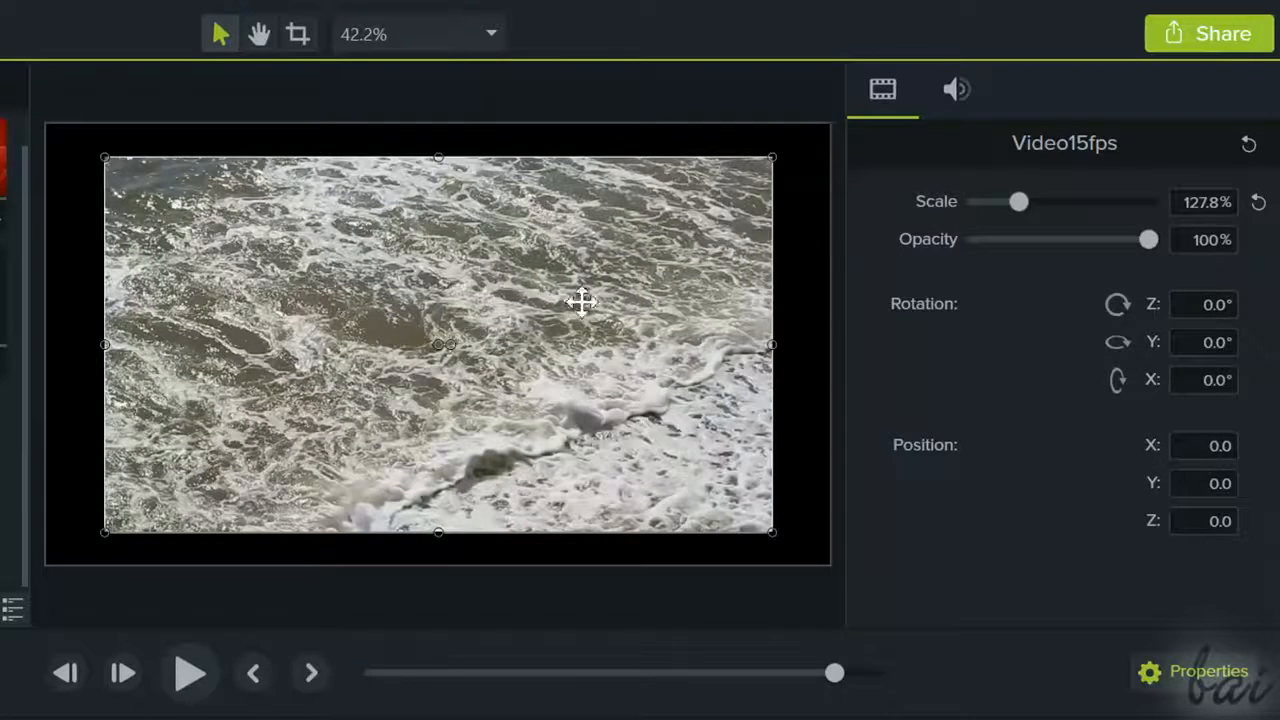
- Move, scale and rotate Video15fps directly on the canvas to about 123.9% scale, -8.6° Z rotation and position X -4.7, Y -14.0
{"action": "left_click_drag", "start_coordinate": [460, 336], "coordinate": [420, 342]}
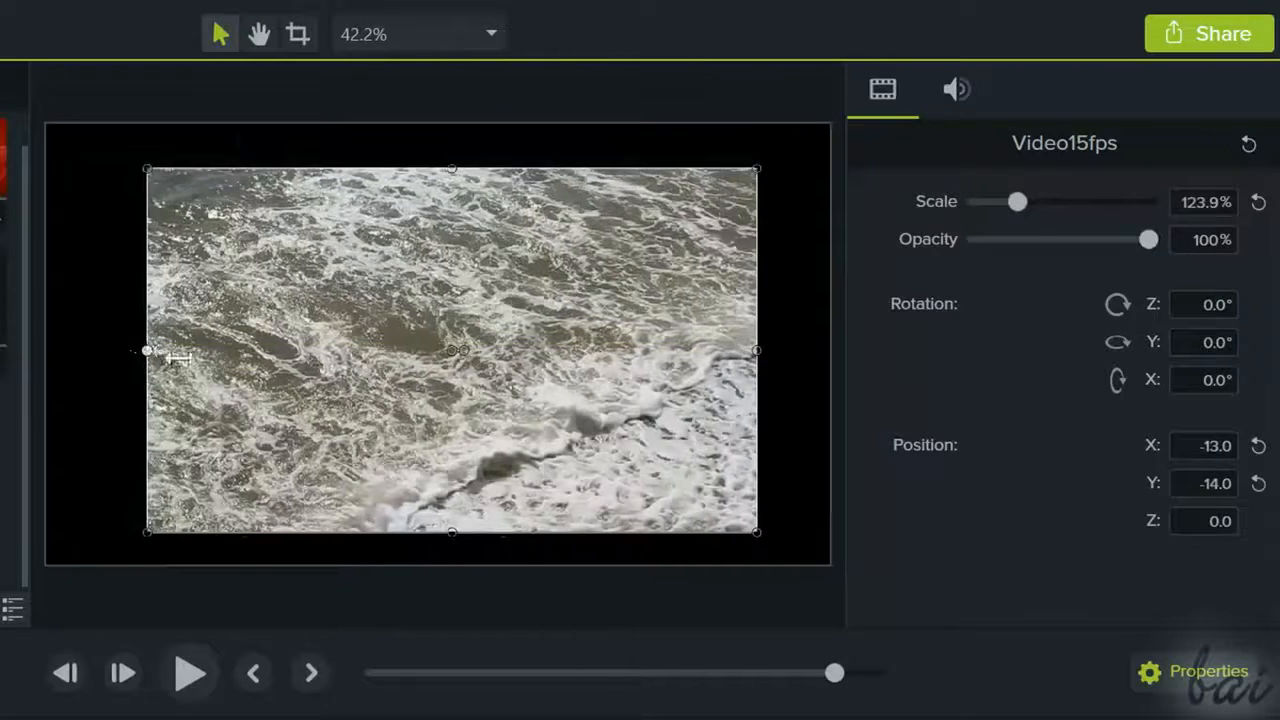
{"action": "left_click_drag", "start_coordinate": [178, 357], "coordinate": [494, 348]}
{"action": "left_click_drag", "start_coordinate": [181, 325], "coordinate": [85, 305]}
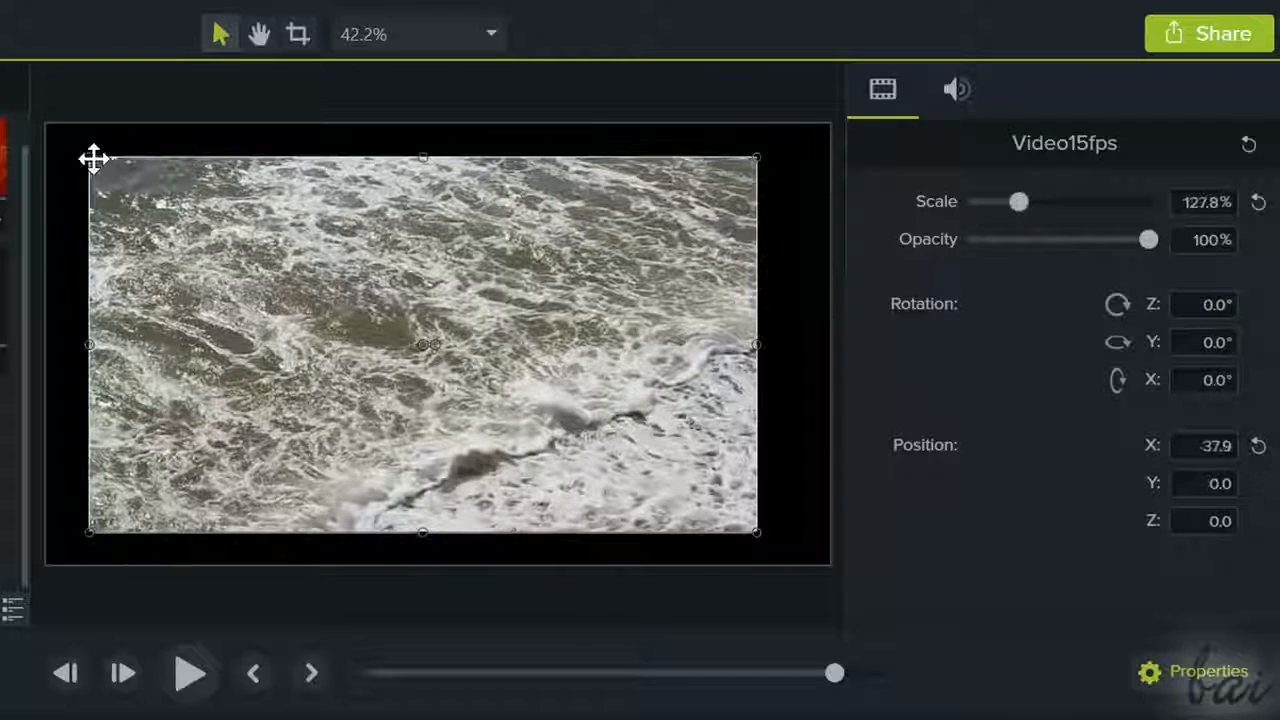
{"action": "left_click_drag", "start_coordinate": [88, 156], "coordinate": [376, 291]}
{"action": "left_click_drag", "start_coordinate": [155, 191], "coordinate": [110, 162]}
{"action": "left_click_drag", "start_coordinate": [447, 346], "coordinate": [558, 297]}
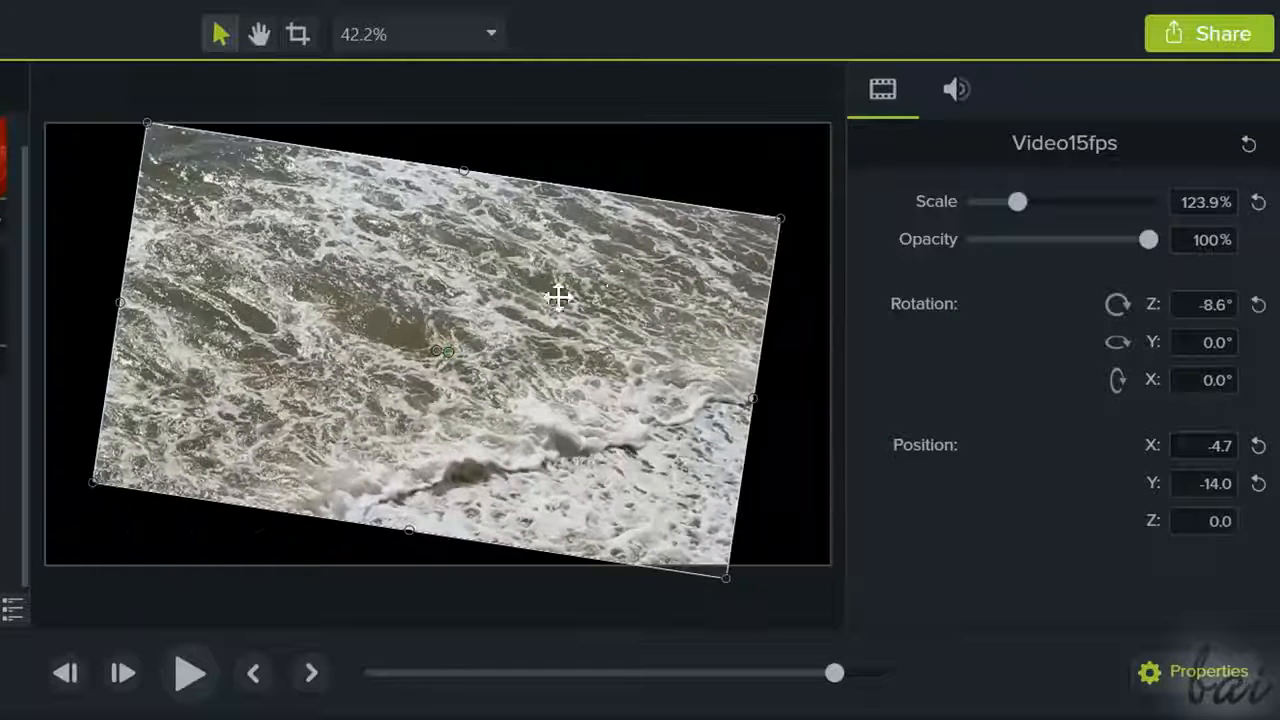
- Reset the scale, Z rotation, and X and Y position of Video15fps to their defaults
{"action": "left_click", "coordinate": [1259, 204]}
{"action": "left_click", "coordinate": [1259, 305]}
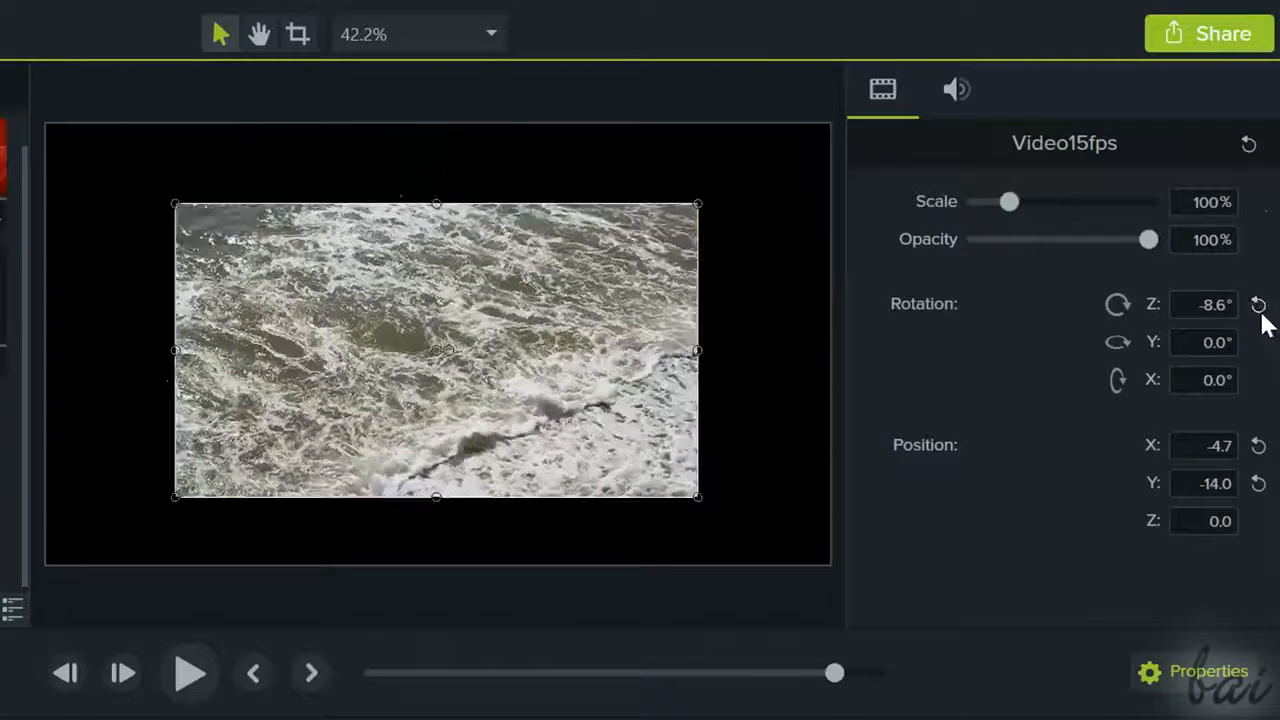
{"action": "left_click", "coordinate": [1259, 446]}
{"action": "left_click", "coordinate": [1259, 483]}
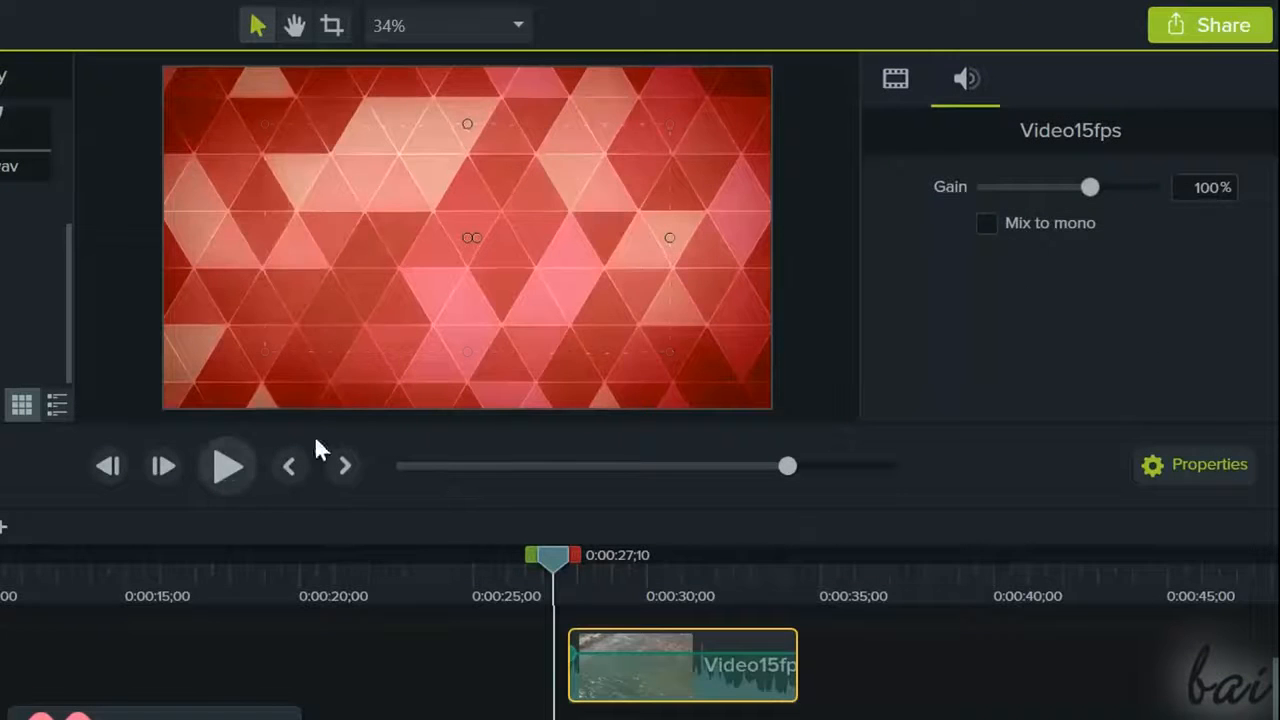
- Play Video15fps while varying its audio gain
{"action": "key", "text": "space"}
{"action": "left_click_drag", "start_coordinate": [1026, 193], "coordinate": [1128, 196]}
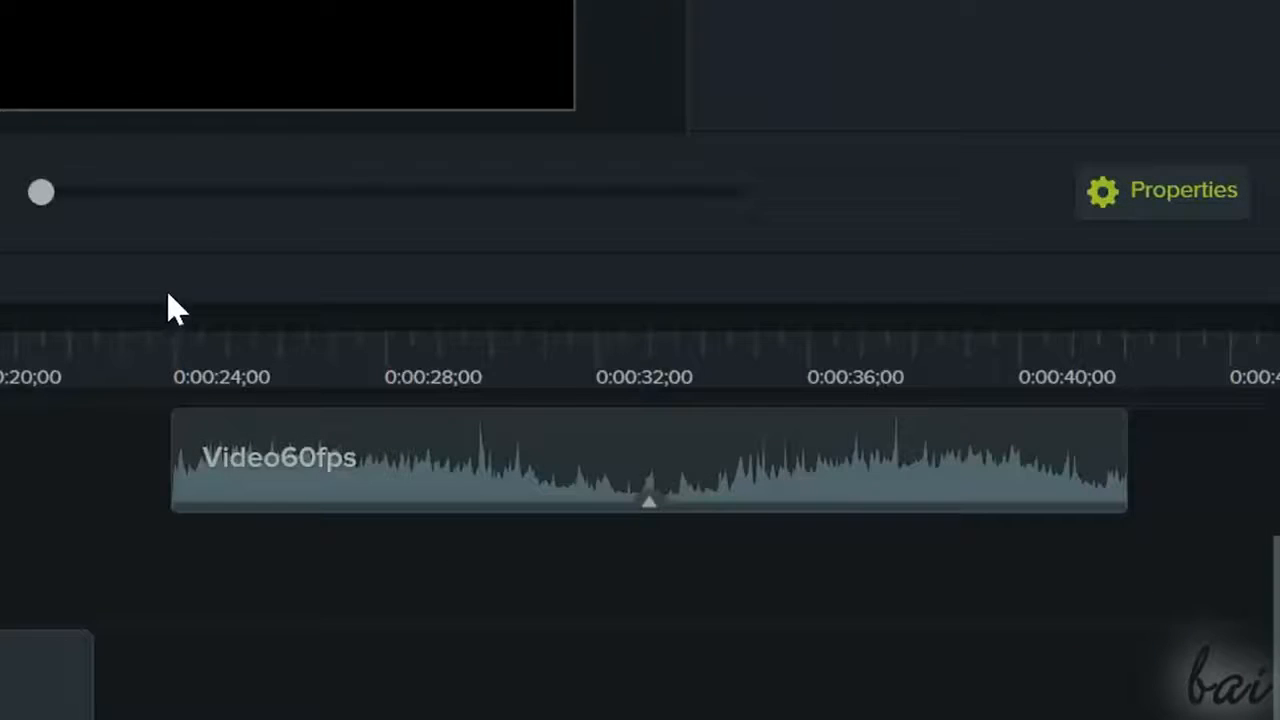
- Select the Video60fps audio clip, and adjust the volume of Video15fps with its audio level line on the timeline
{"action": "mouse_move", "coordinate": [599, 450]}
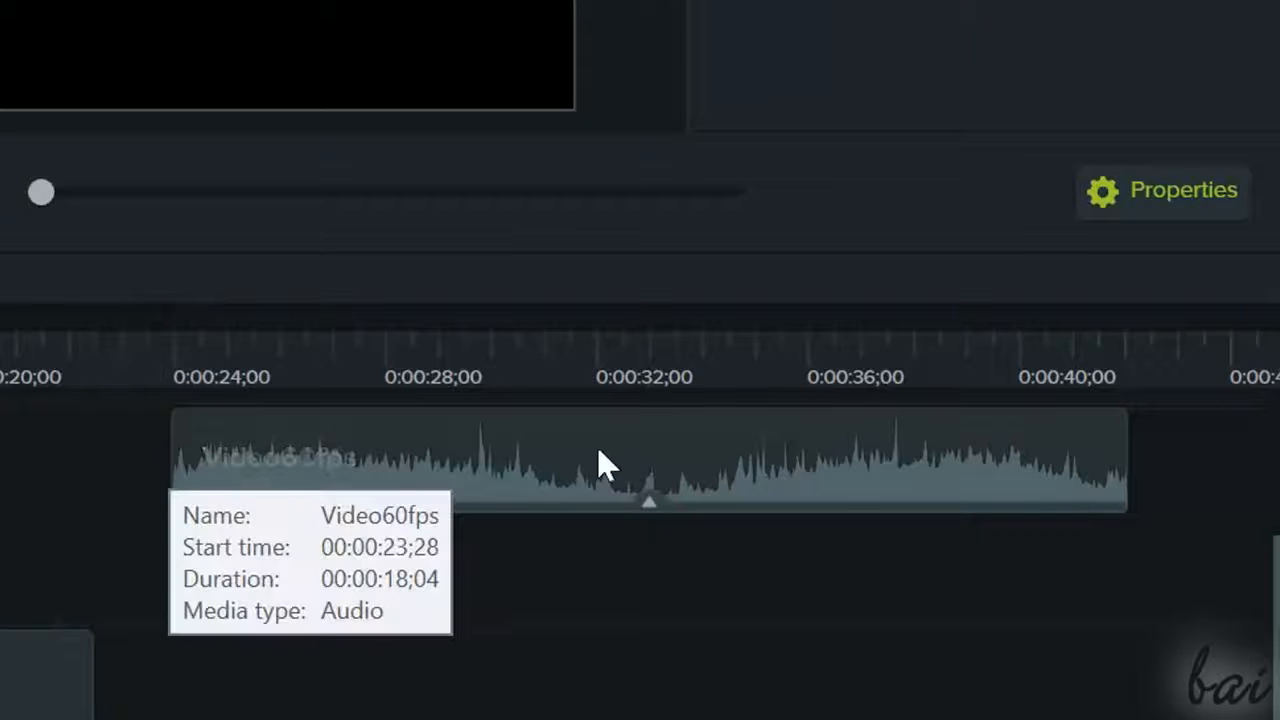
{"action": "left_click", "coordinate": [487, 466]}
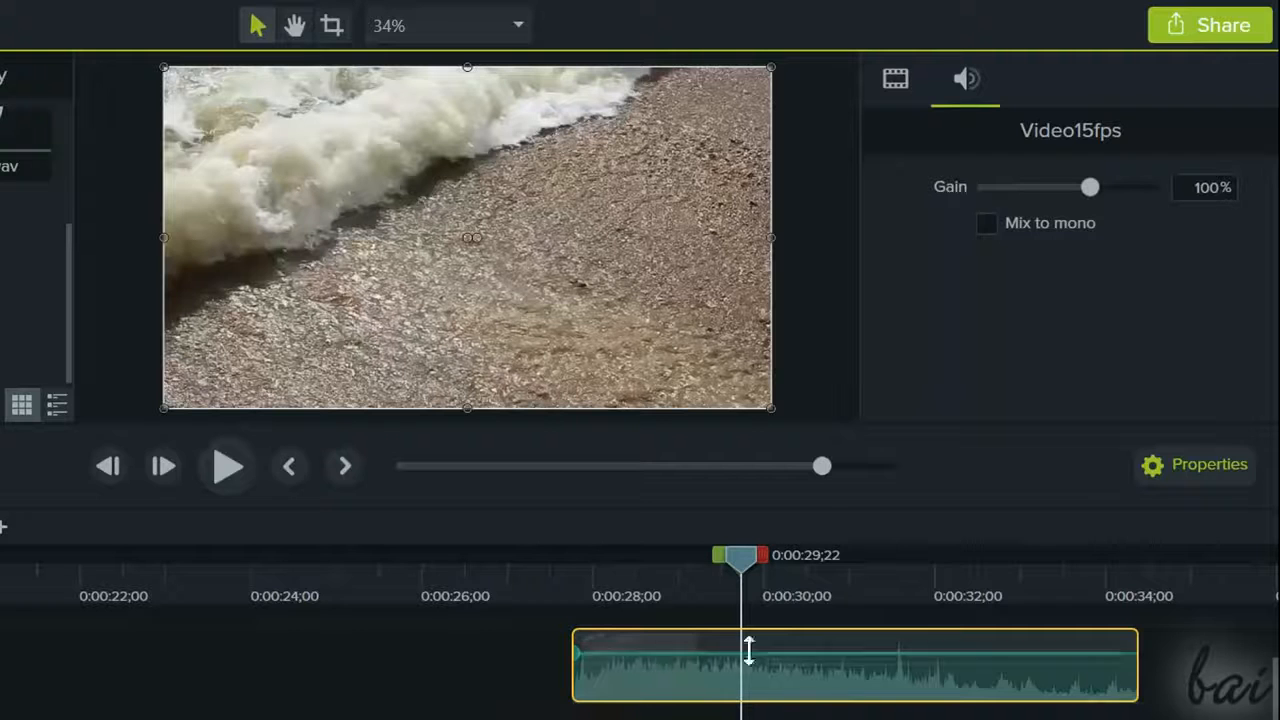
{"action": "mouse_move", "coordinate": [779, 655]}
{"action": "left_mouse_down"}
{"action": "mouse_move", "coordinate": [780, 689]}
{"action": "mouse_move", "coordinate": [786, 637]}
{"action": "left_mouse_up"}
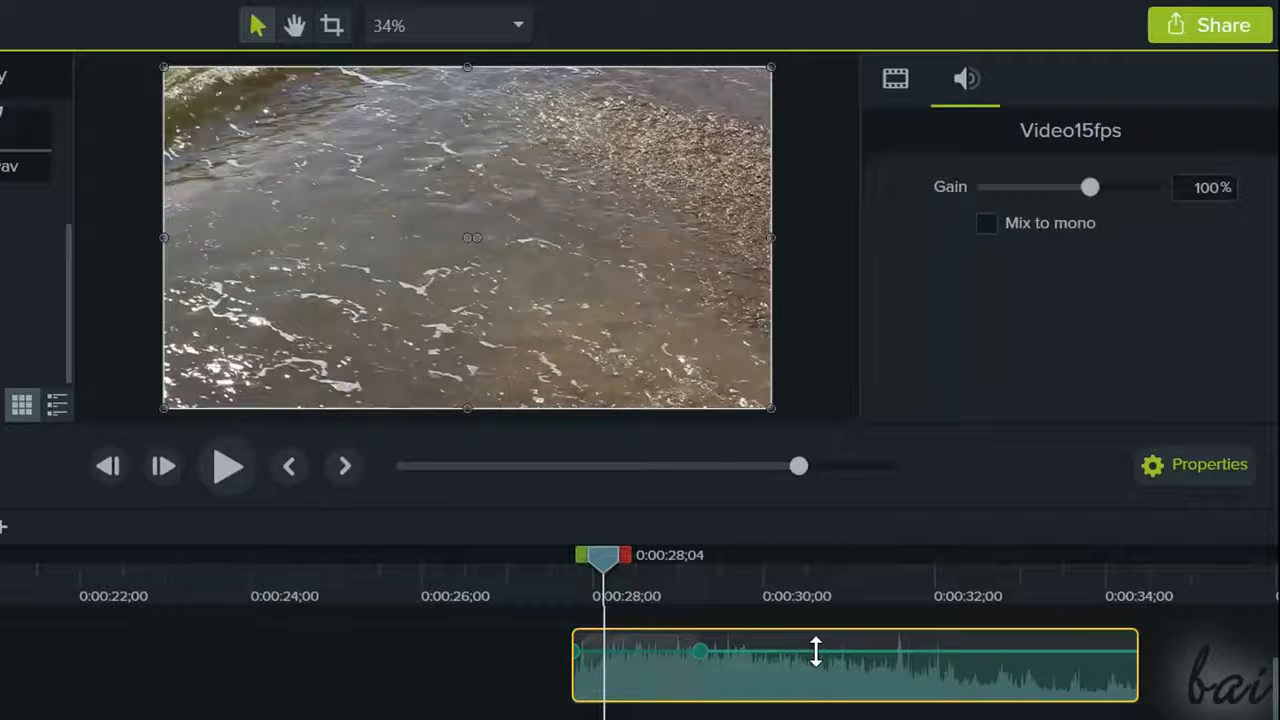
- Add audio points to Video15fps, lower the ones at its start and at about 29 seconds, and play the clip
{"action": "left_click", "coordinate": [566, 655]}
{"action": "left_click", "coordinate": [573, 661]}
{"action": "left_click_drag", "start_coordinate": [576, 650], "coordinate": [588, 700]}
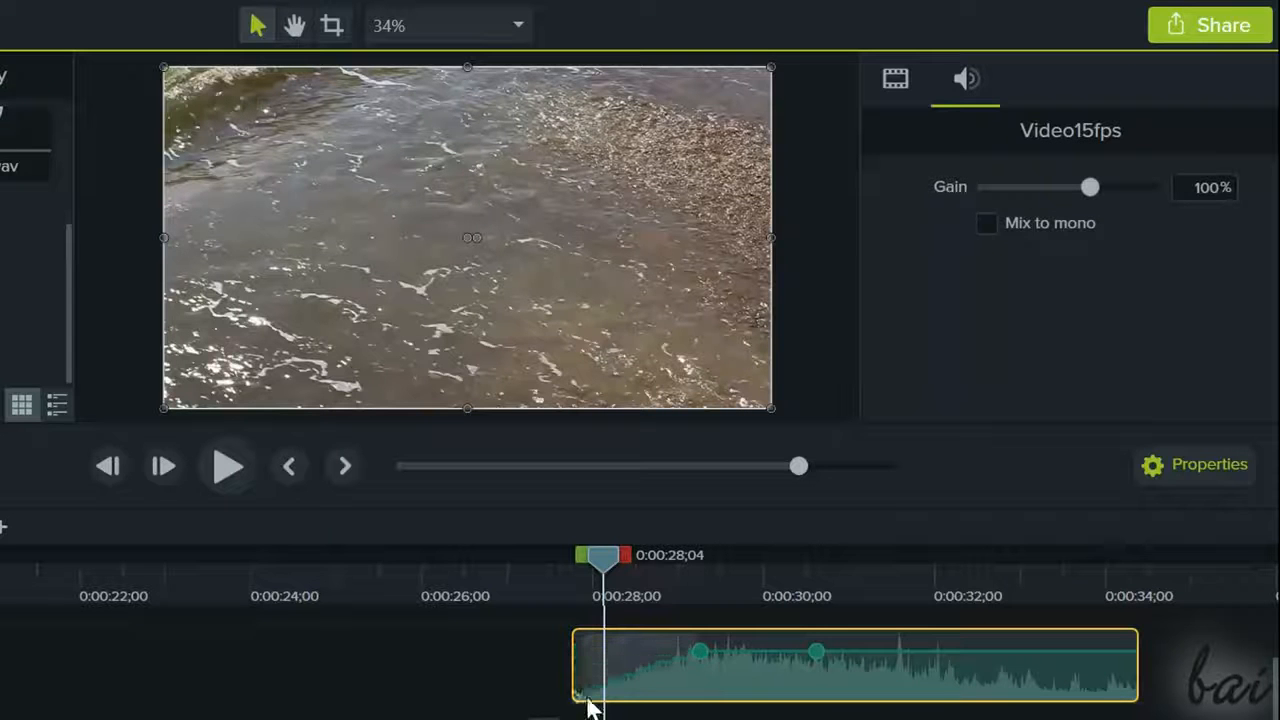
{"action": "left_click_drag", "start_coordinate": [588, 645], "coordinate": [600, 682]}
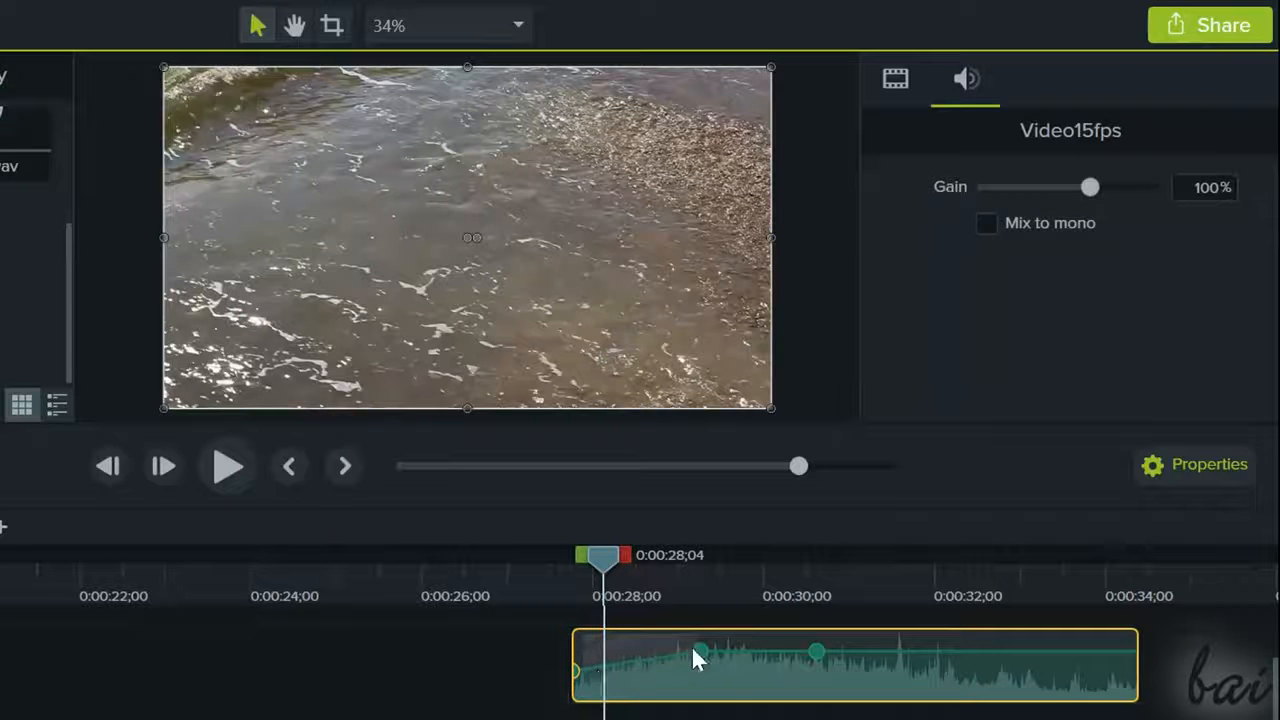
{"action": "left_click_drag", "start_coordinate": [760, 646], "coordinate": [722, 692]}
{"action": "left_click", "coordinate": [222, 473]}
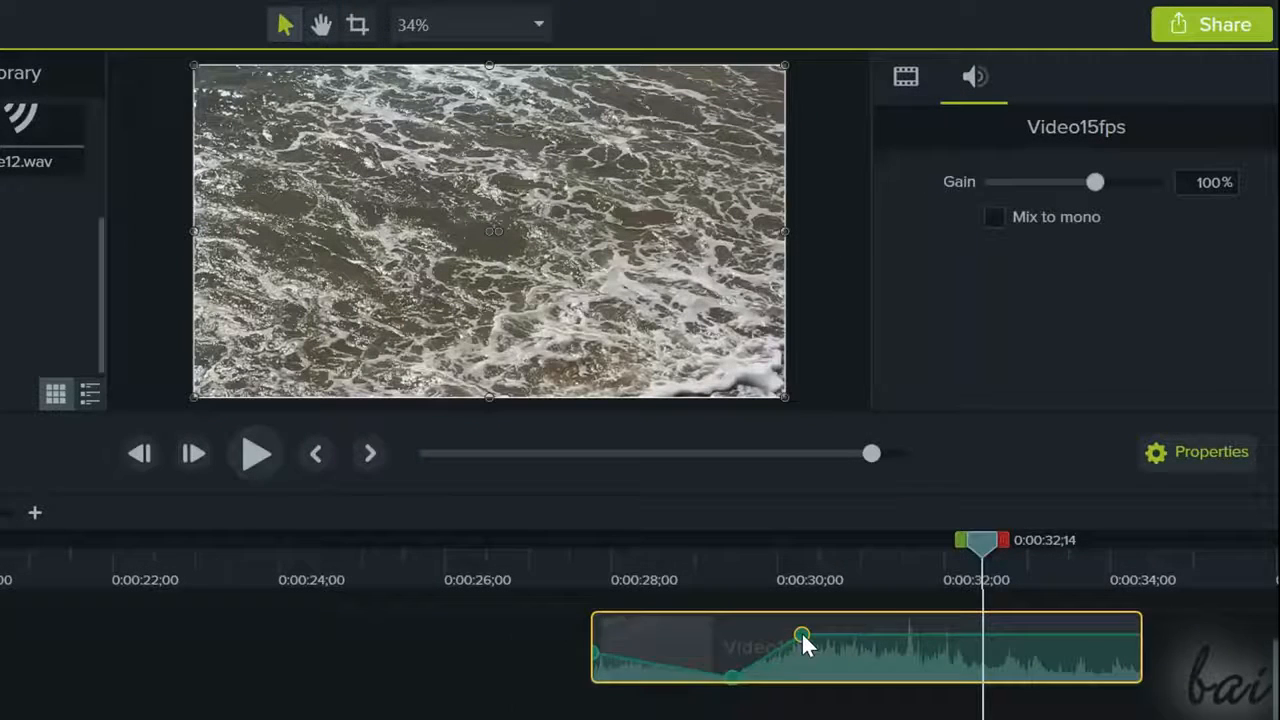
- Delete the Video15fps audio point at about 30 seconds and move the playhead back to an earlier time
{"action": "right_click", "coordinate": [787, 650]}
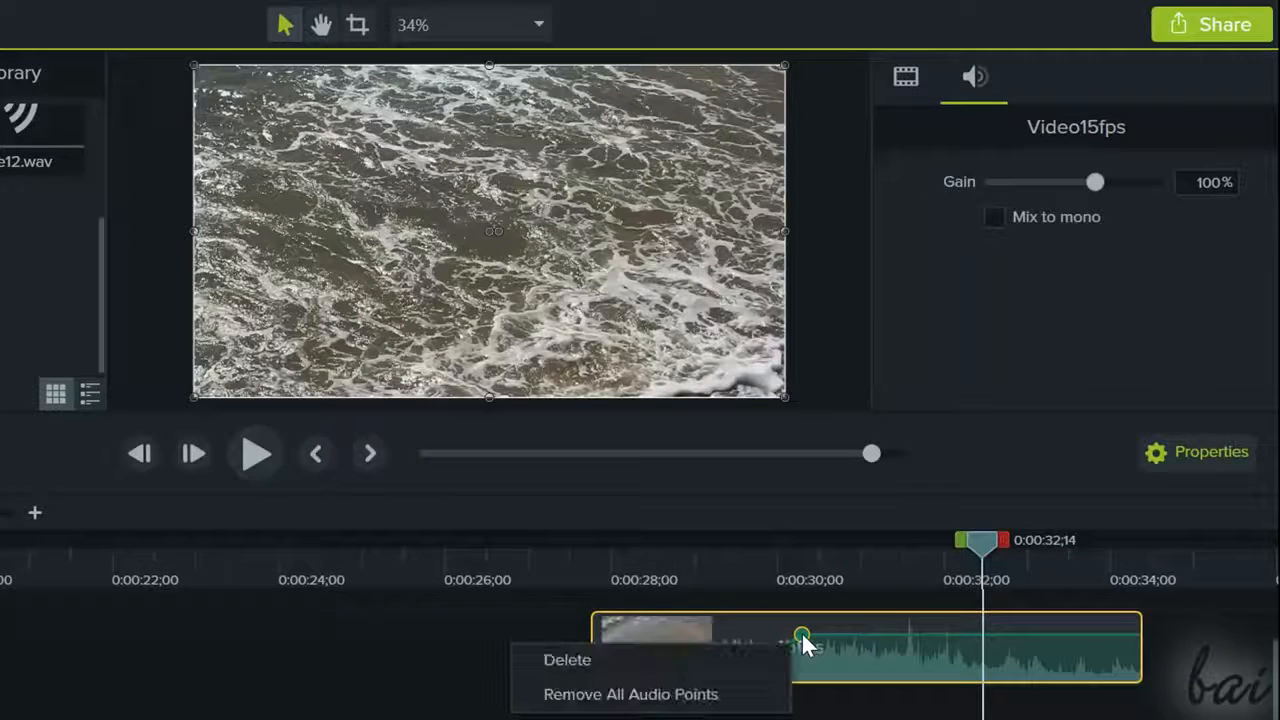
{"action": "left_click", "coordinate": [739, 660]}
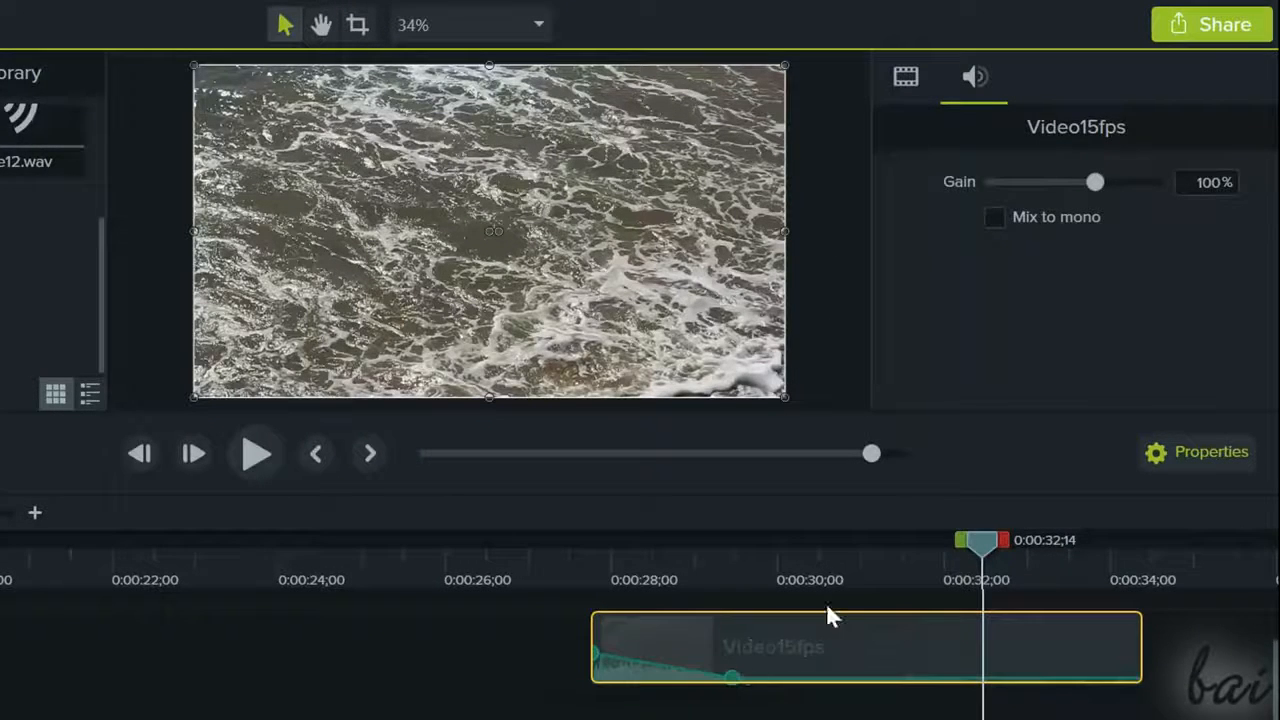
{"action": "left_click_drag", "start_coordinate": [985, 537], "coordinate": [766, 540]}
{"action": "left_click_drag", "start_coordinate": [716, 578], "coordinate": [580, 567]}
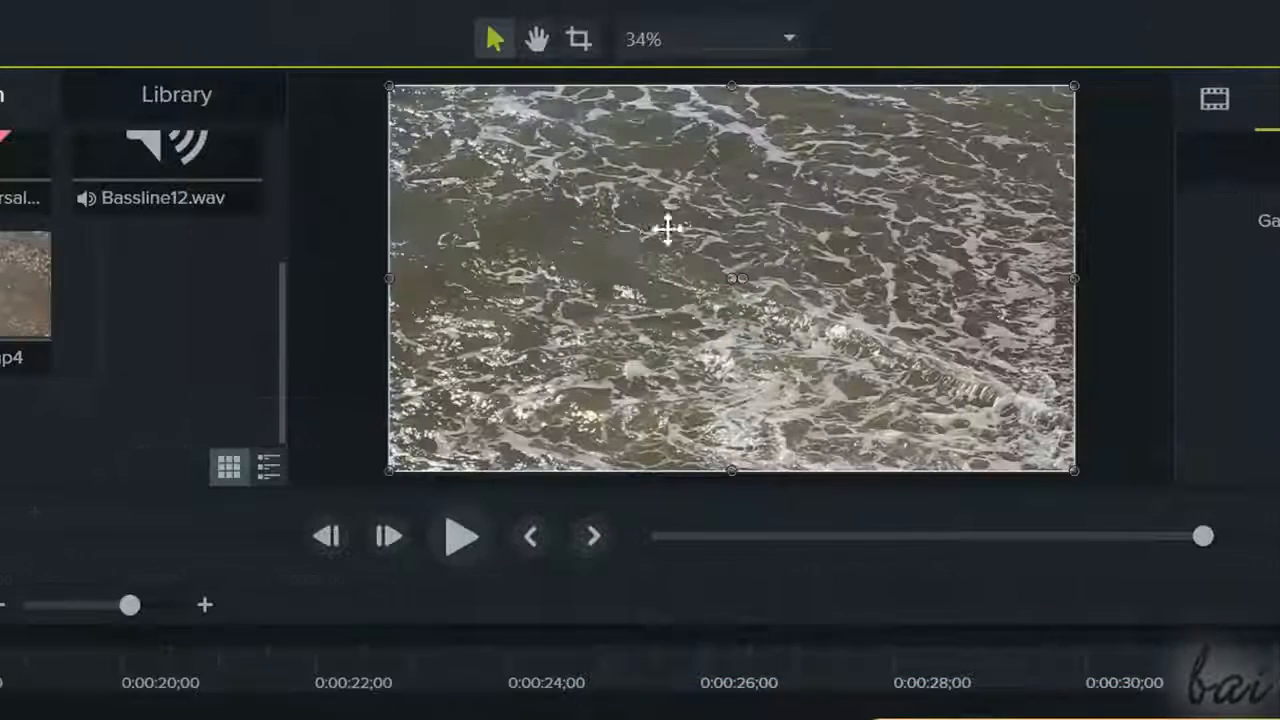
- Crop Video15fps on the canvas from its upper-left corner
{"action": "left_click", "coordinate": [588, 40]}
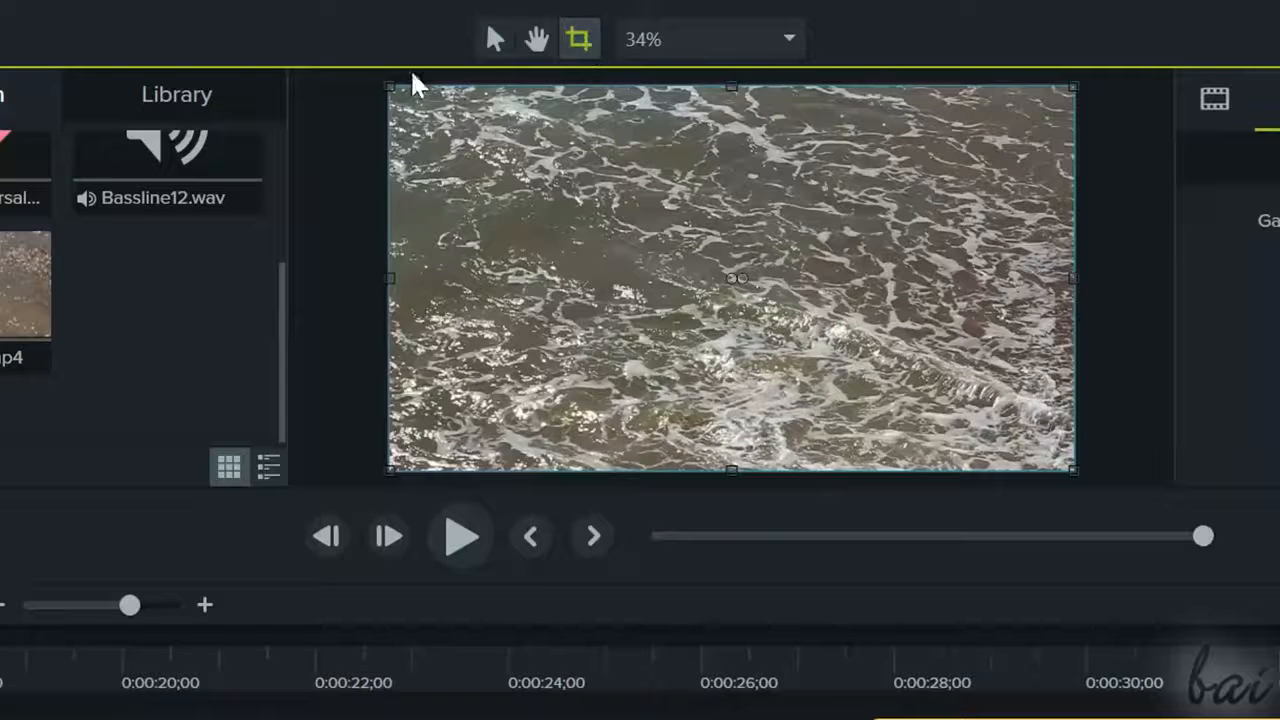
{"action": "left_click_drag", "start_coordinate": [389, 86], "coordinate": [389, 114]}
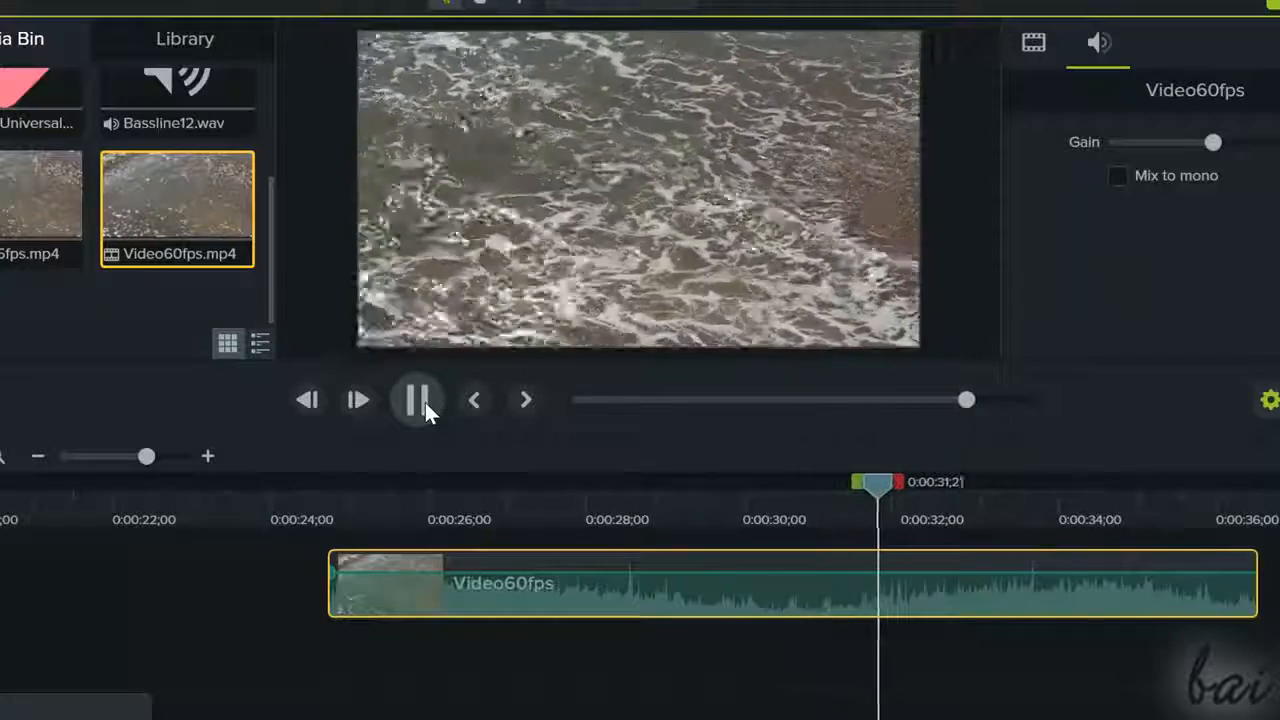
- Add Clip Speed to the Video60fps clip and retime it from its start, first to 2.02x and finally to 0.65x, previewing the playback
{"action": "left_click", "coordinate": [418, 400]}
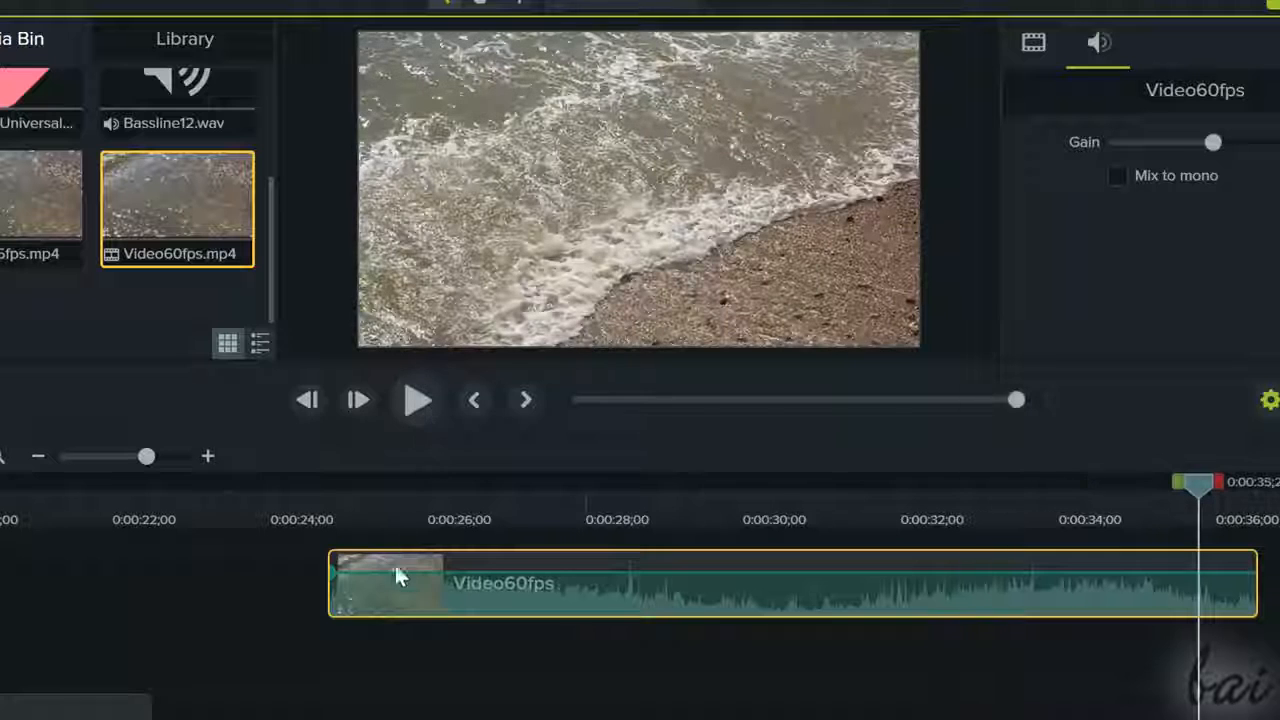
{"action": "right_click", "coordinate": [411, 597]}
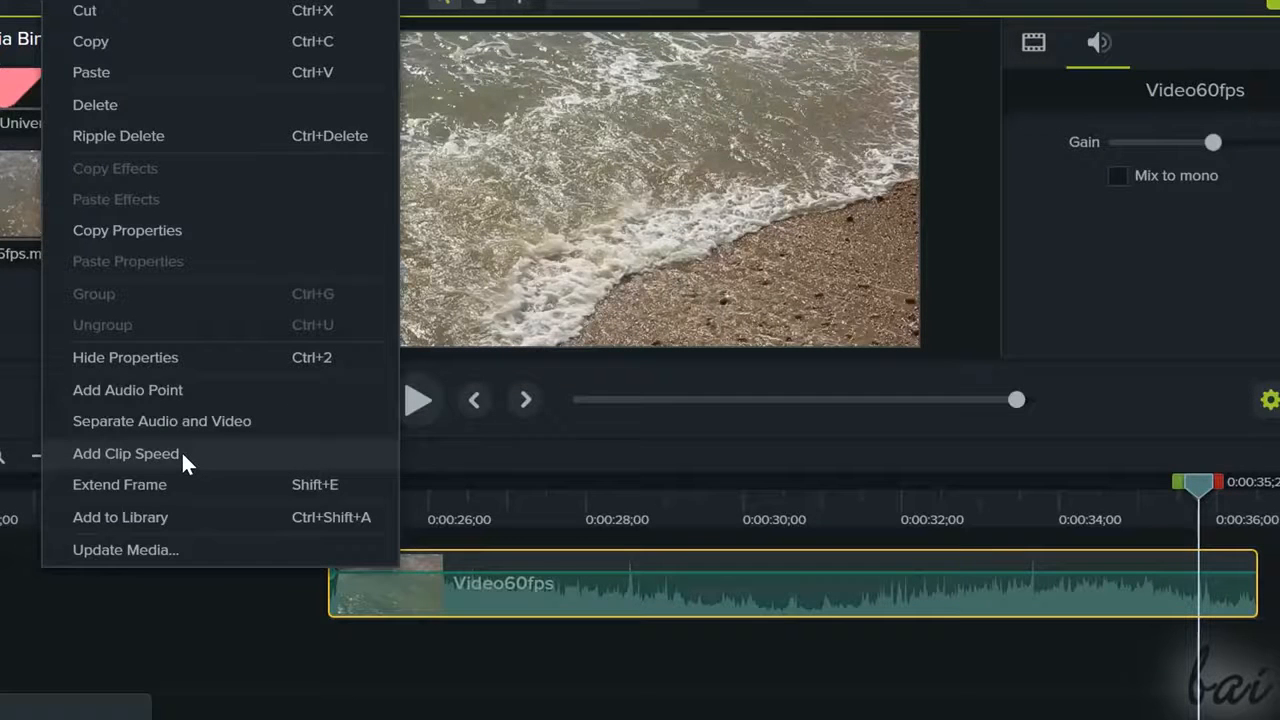
{"action": "left_click", "coordinate": [126, 453]}
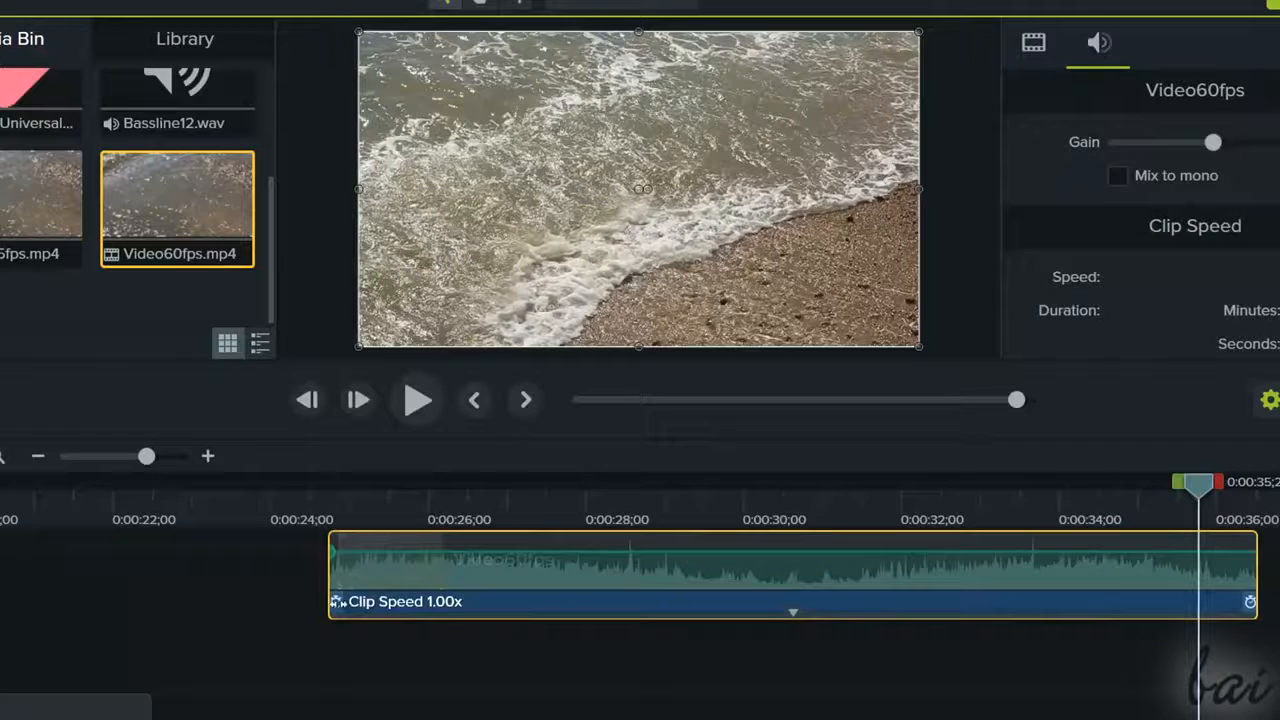
{"action": "left_click_drag", "start_coordinate": [331, 601], "coordinate": [828, 623]}
{"action": "left_click", "coordinate": [420, 399]}
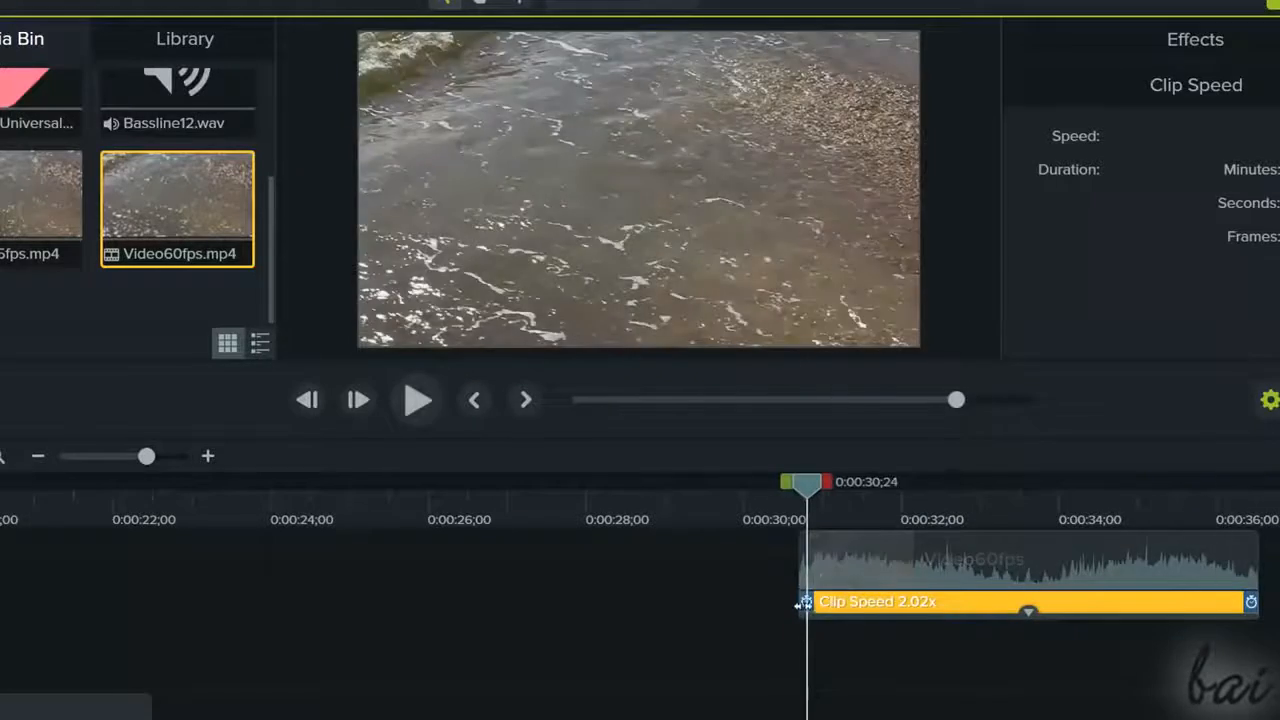
{"action": "left_click_drag", "start_coordinate": [803, 603], "coordinate": [229, 600]}
{"action": "key", "text": "space"}
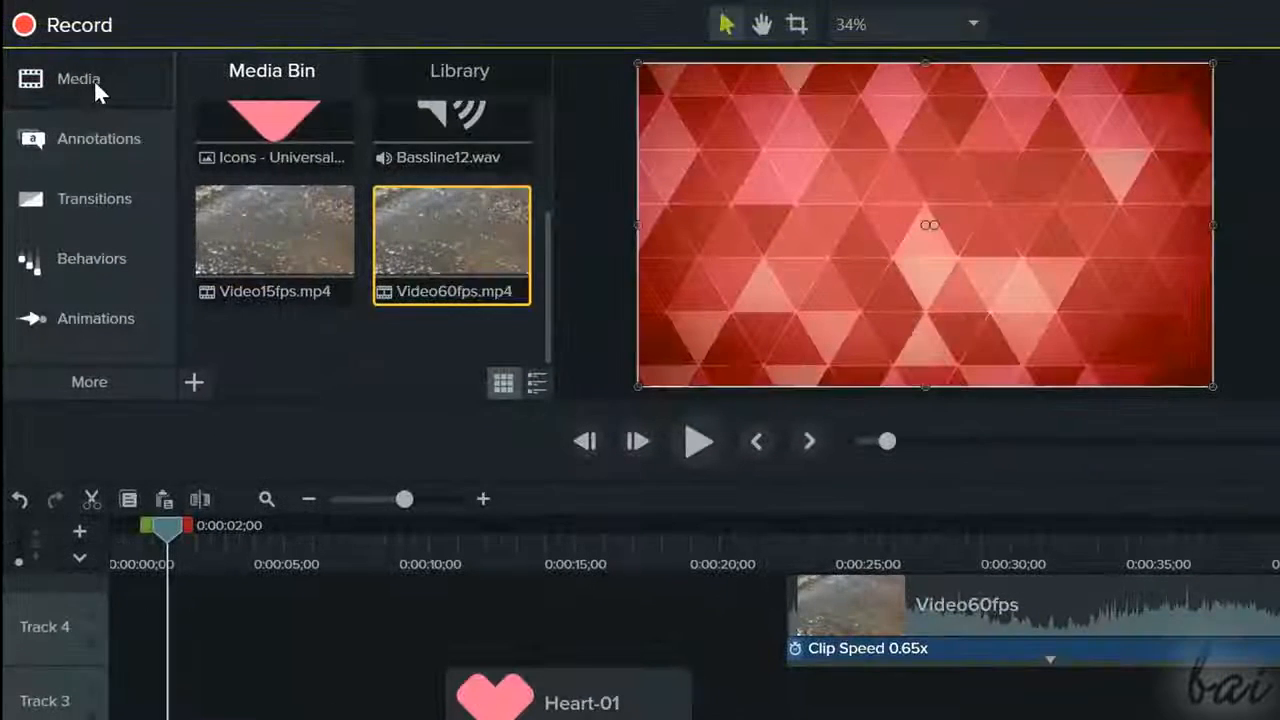
- Look through the Annotations, Transitions, Behaviors and Animations collections and the additional tool categories
{"action": "left_click", "coordinate": [90, 140]}
{"action": "left_click", "coordinate": [104, 196]}
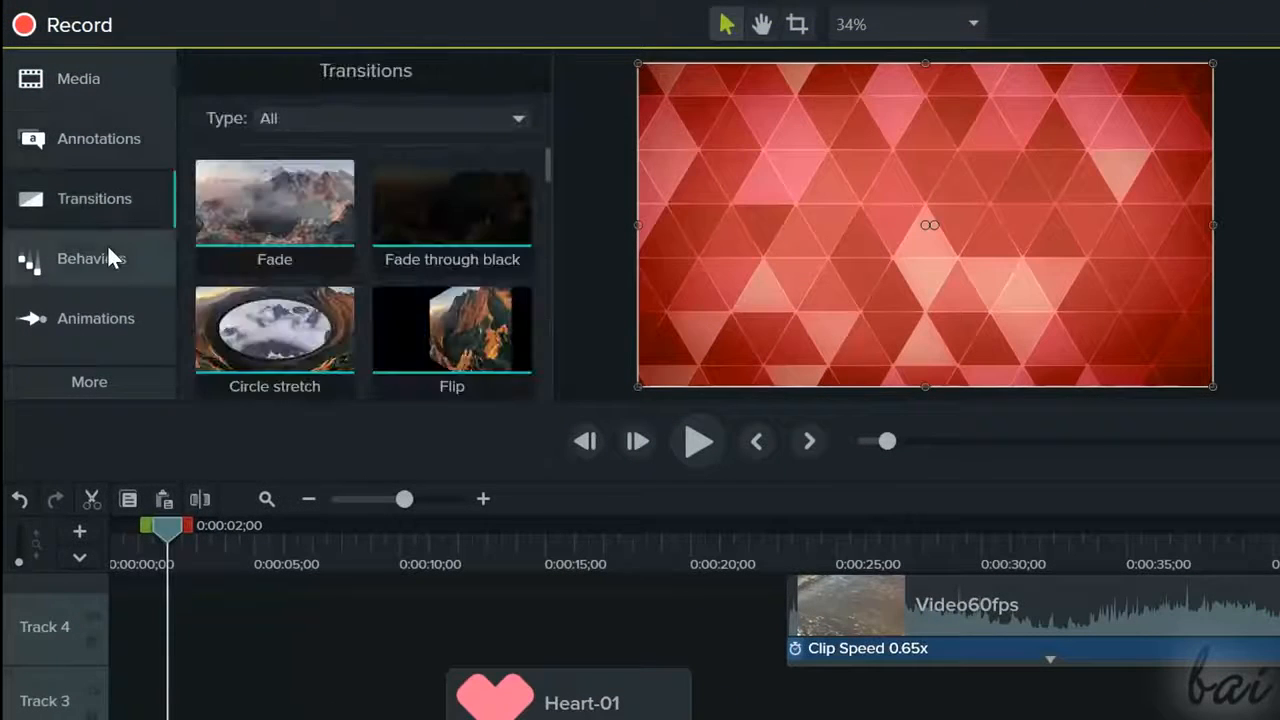
{"action": "left_click", "coordinate": [108, 256]}
{"action": "left_click", "coordinate": [92, 323]}
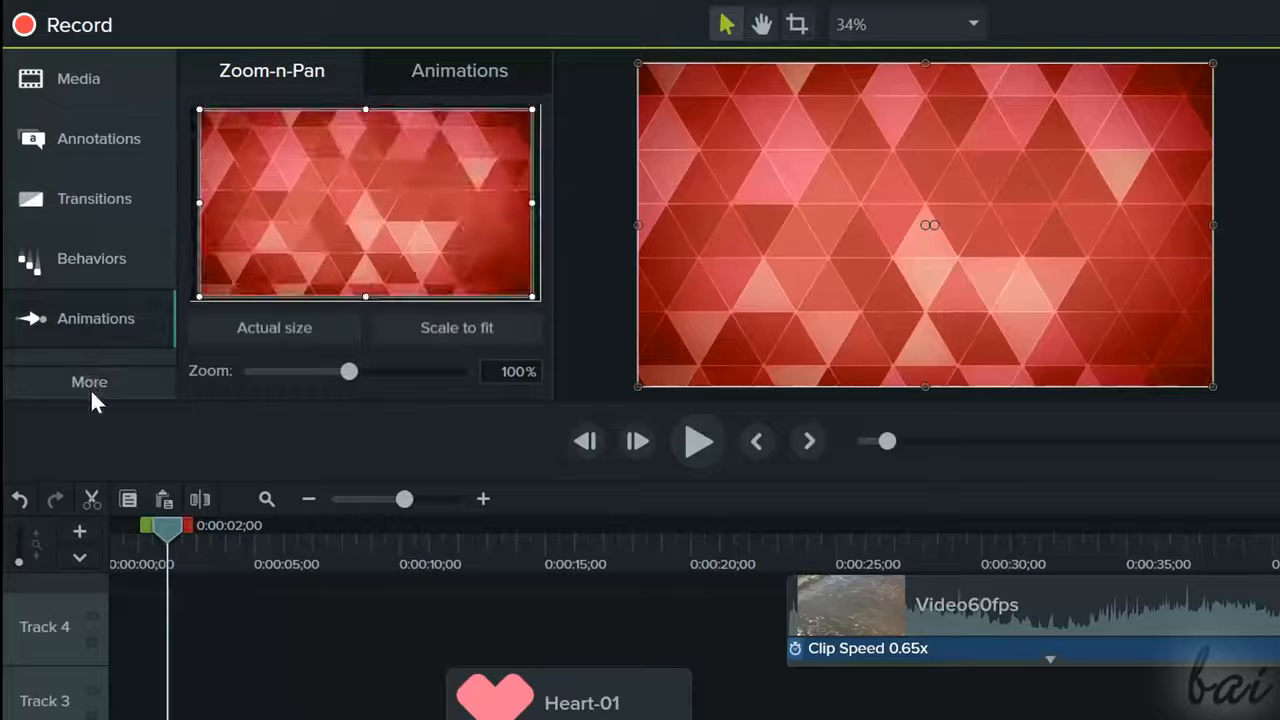
{"action": "left_click", "coordinate": [90, 384]}
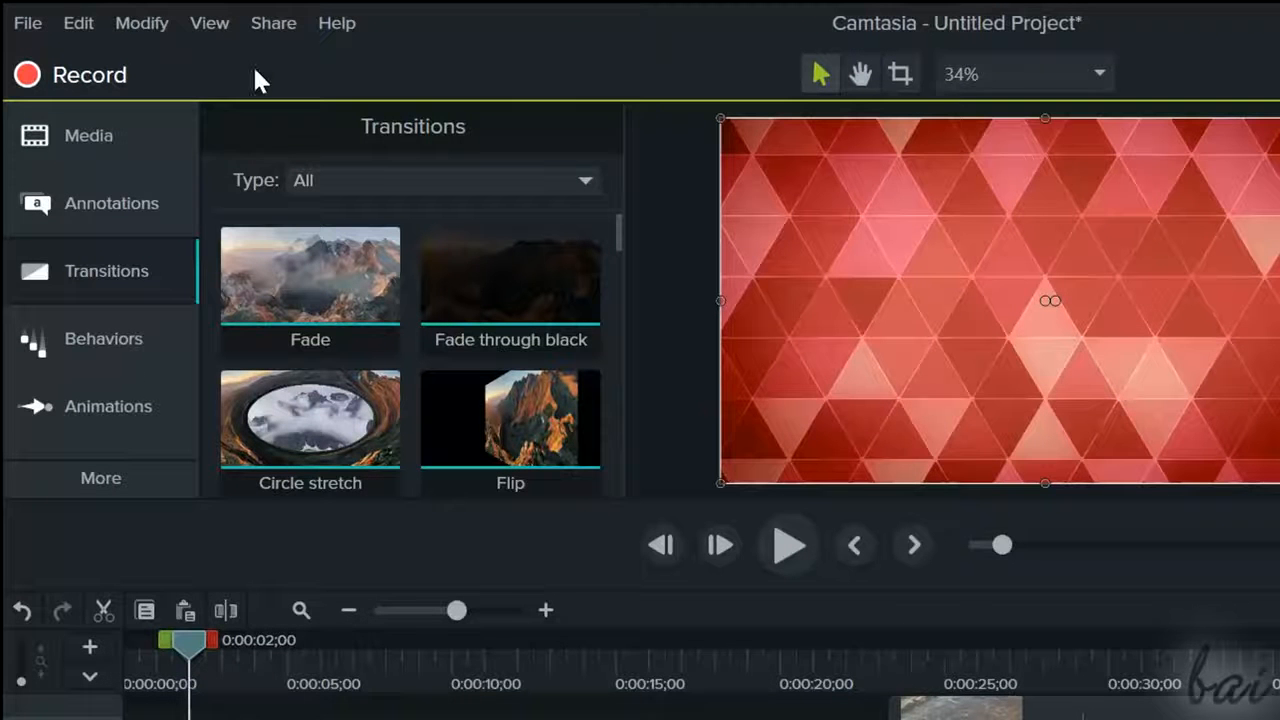
- Save the project on the Desktop under the name MyProject
{"action": "left_click", "coordinate": [27, 24]}
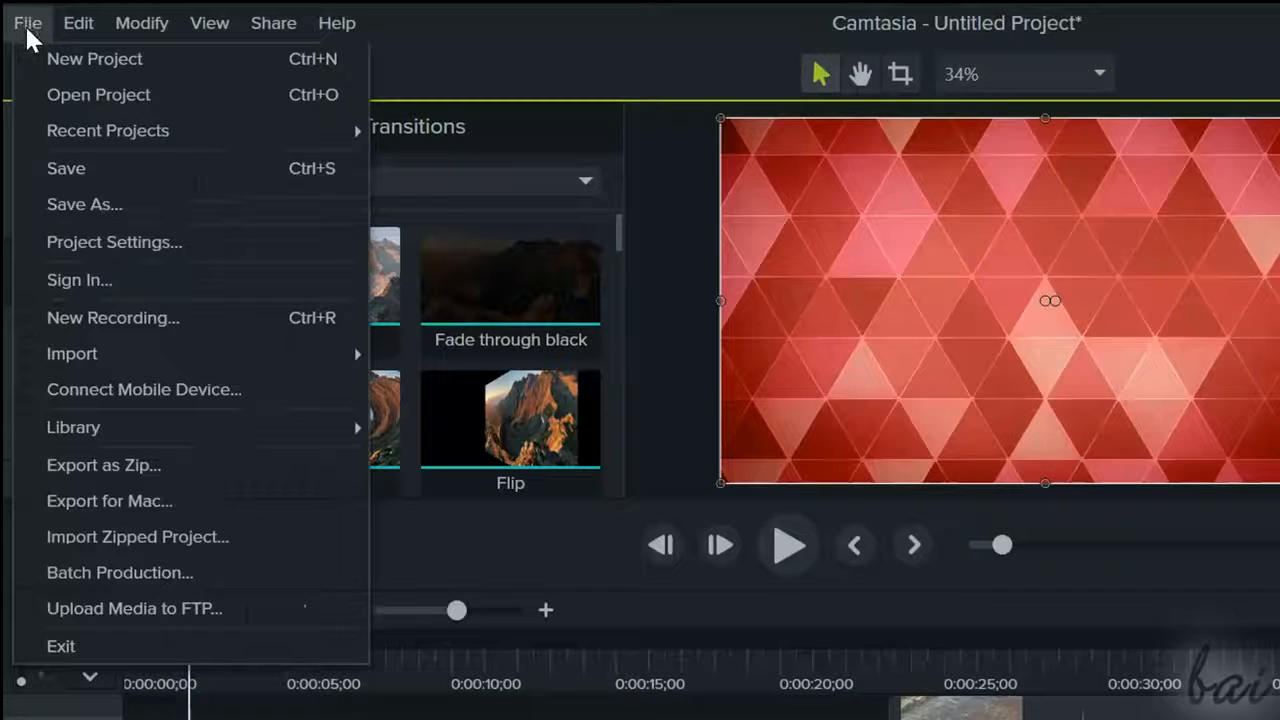
{"action": "left_click", "coordinate": [85, 204]}
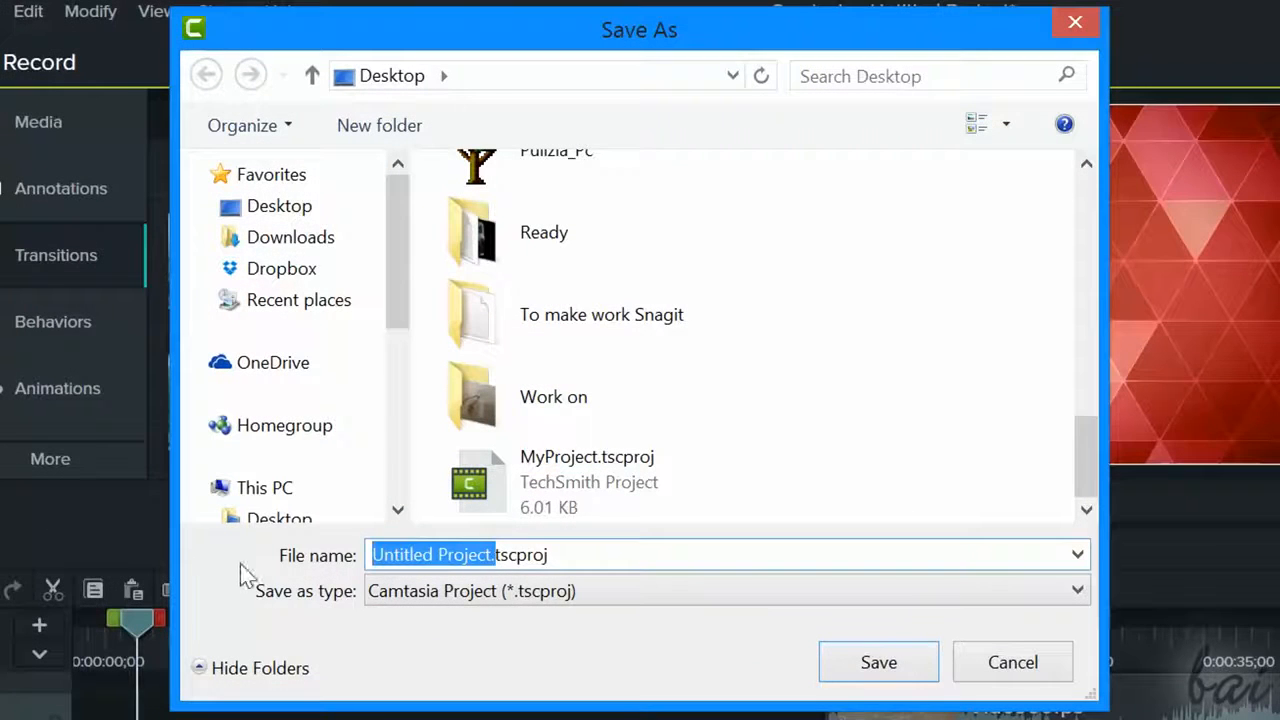
{"action": "type", "text": "My"}
{"action": "type", "text": "Project."}
{"action": "key", "text": "Return"}
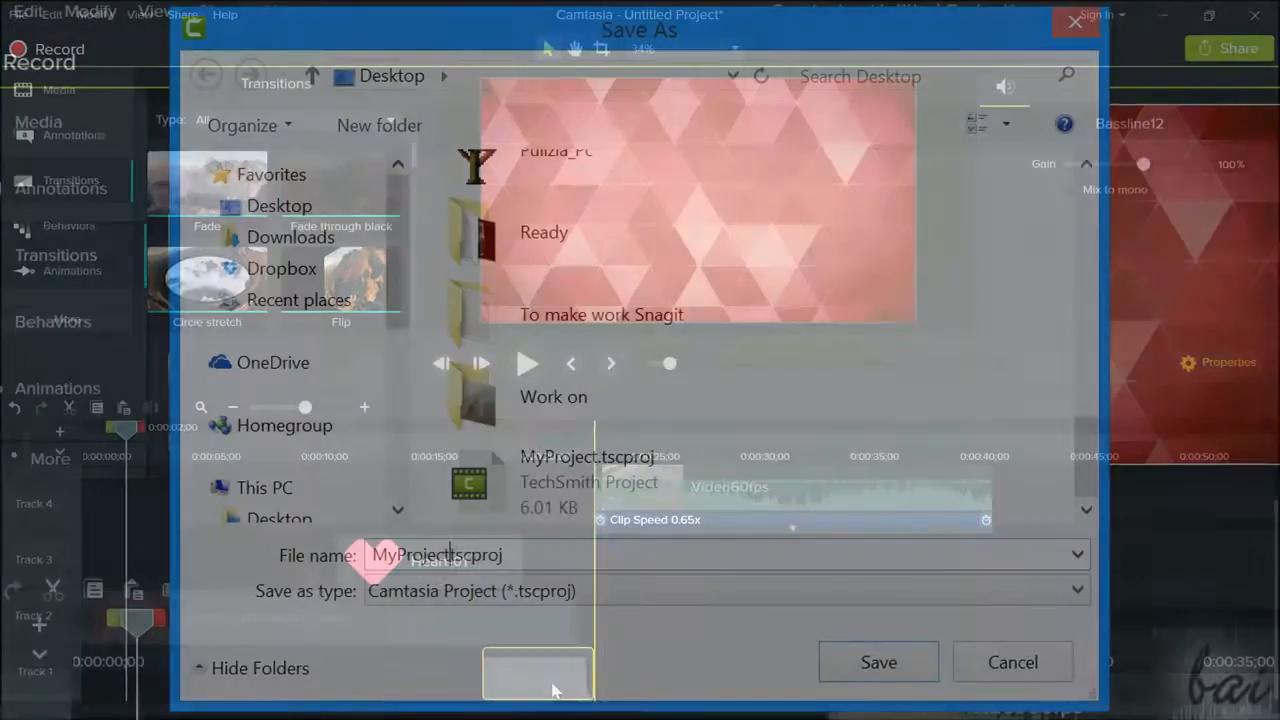
- Select the Heart-01, red-triangles-background and Video60fps clips in turn on the timeline
{"action": "left_click", "coordinate": [450, 549]}
{"action": "left_click", "coordinate": [352, 613]}
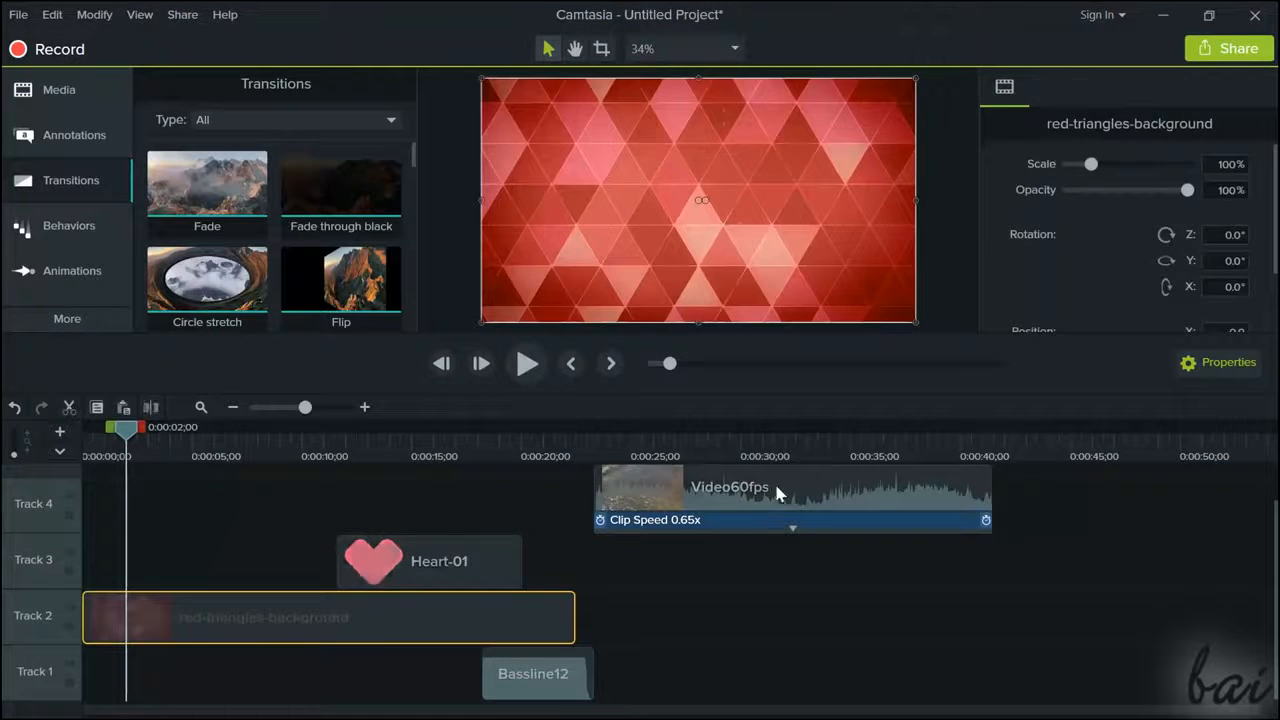
{"action": "left_click", "coordinate": [740, 497]}
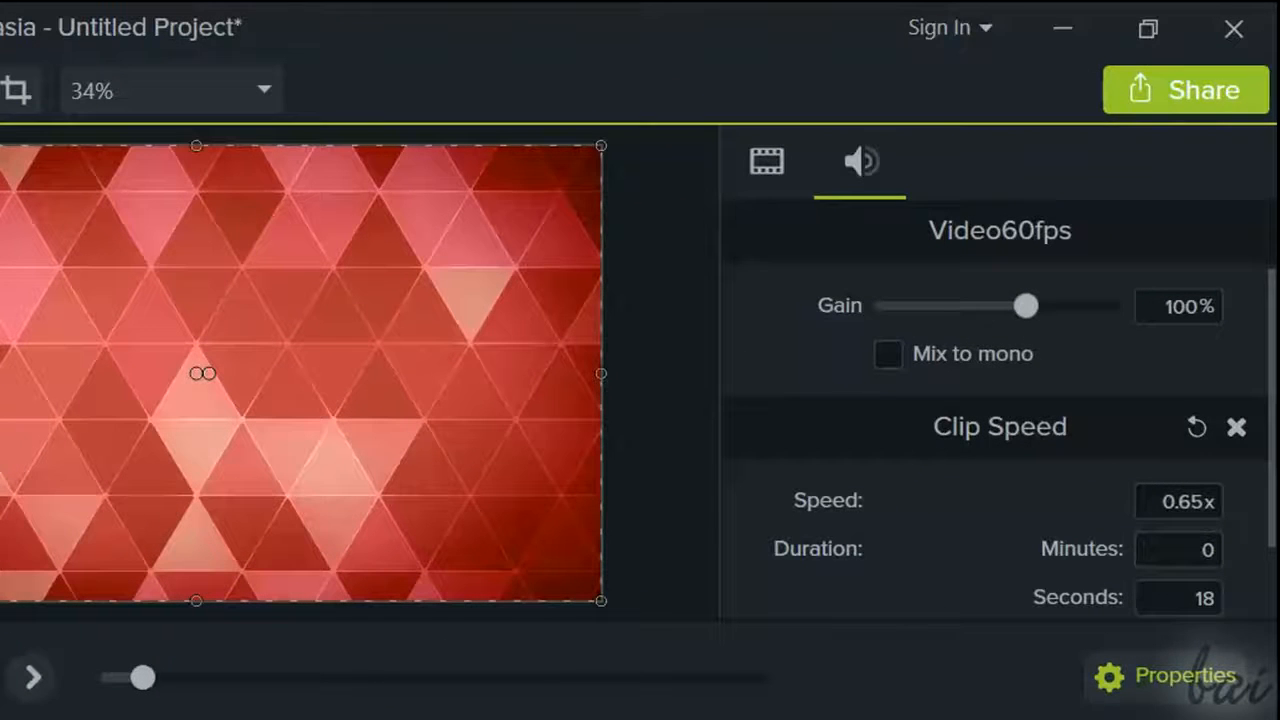
- Start producing the video to a local file with Custom production settings and the MP4 - Smart Player (HTML5) format
{"action": "left_click", "coordinate": [1232, 82]}
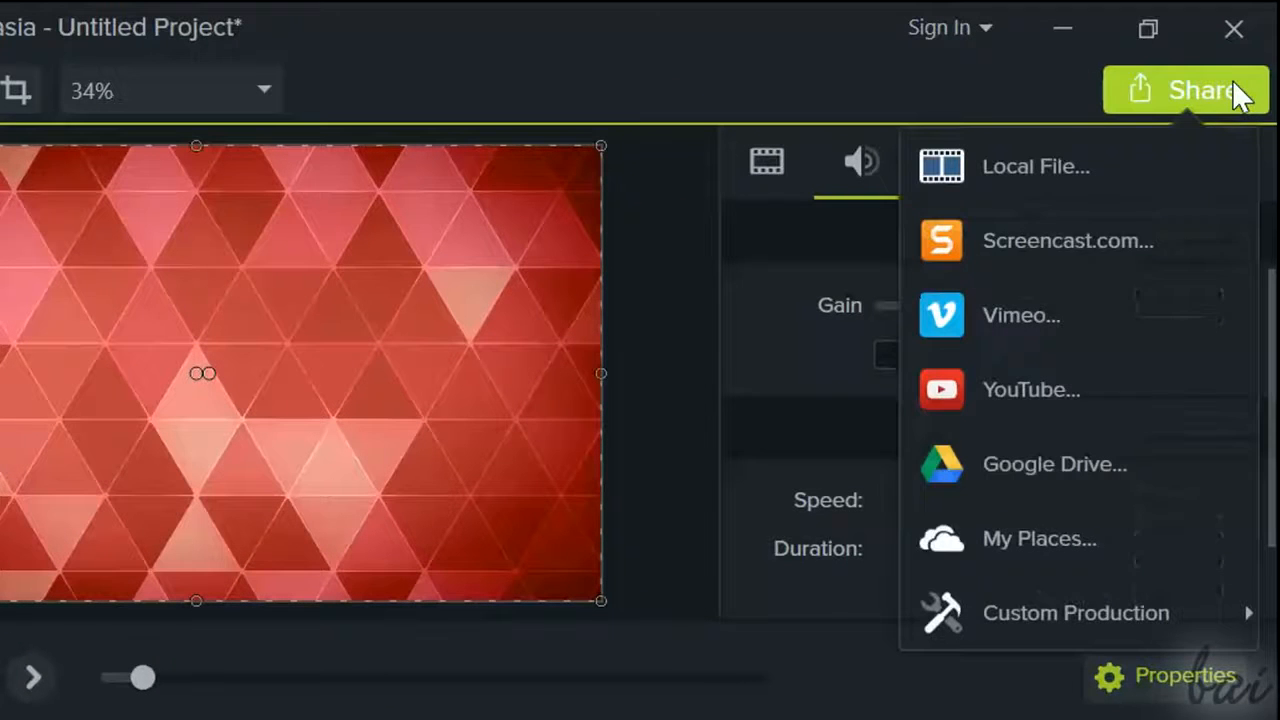
{"action": "mouse_move", "coordinate": [1089, 603]}
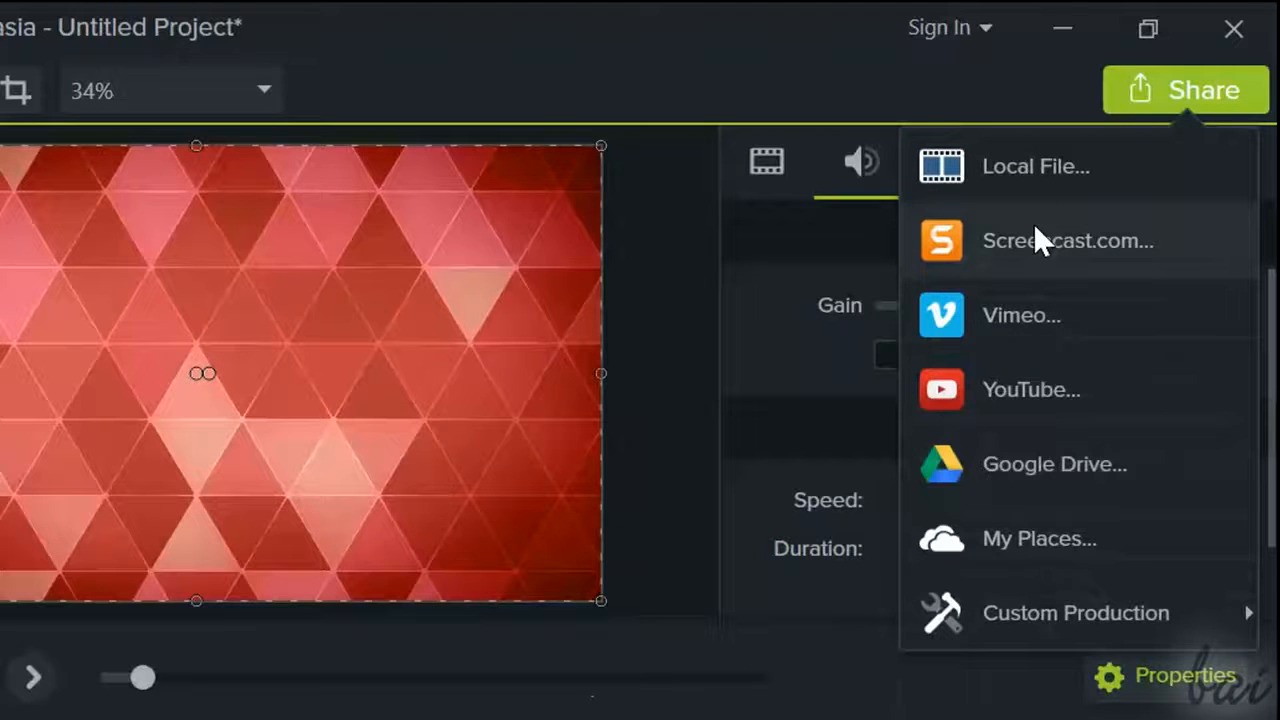
{"action": "left_click", "coordinate": [1028, 166]}
{"action": "left_click", "coordinate": [688, 168]}
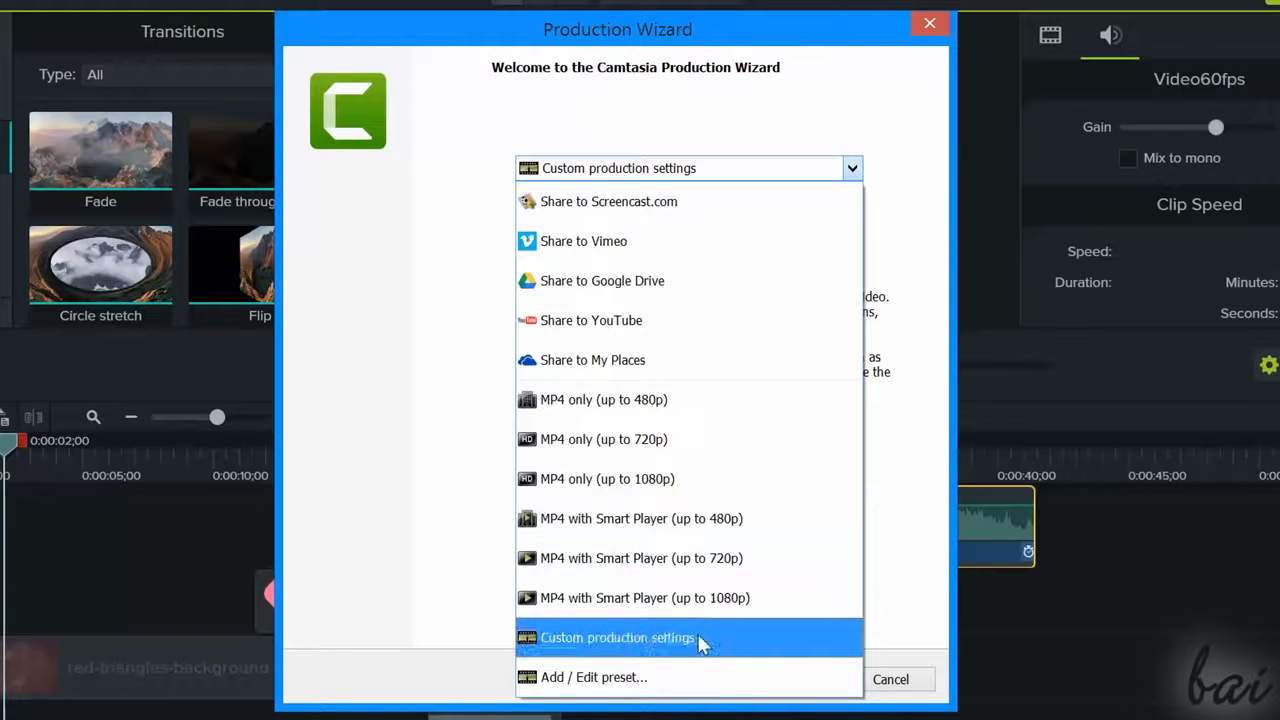
{"action": "left_click", "coordinate": [700, 640]}
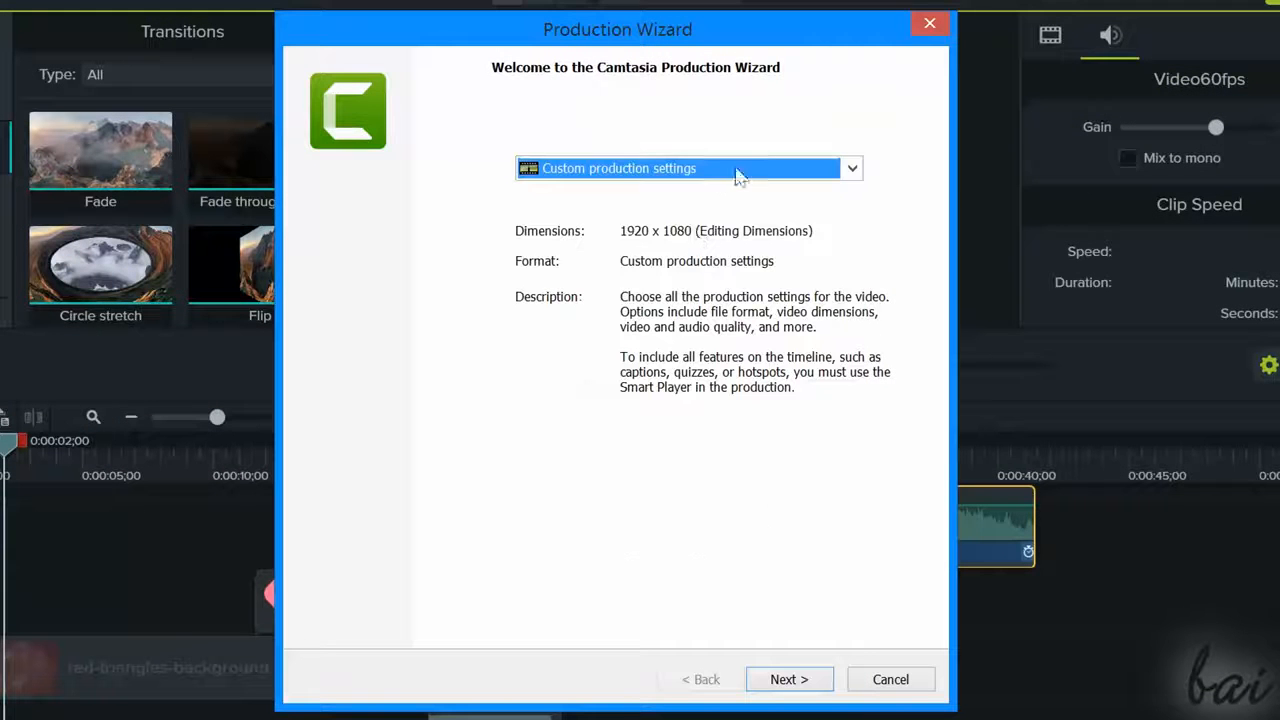
{"action": "left_click", "coordinate": [789, 679]}
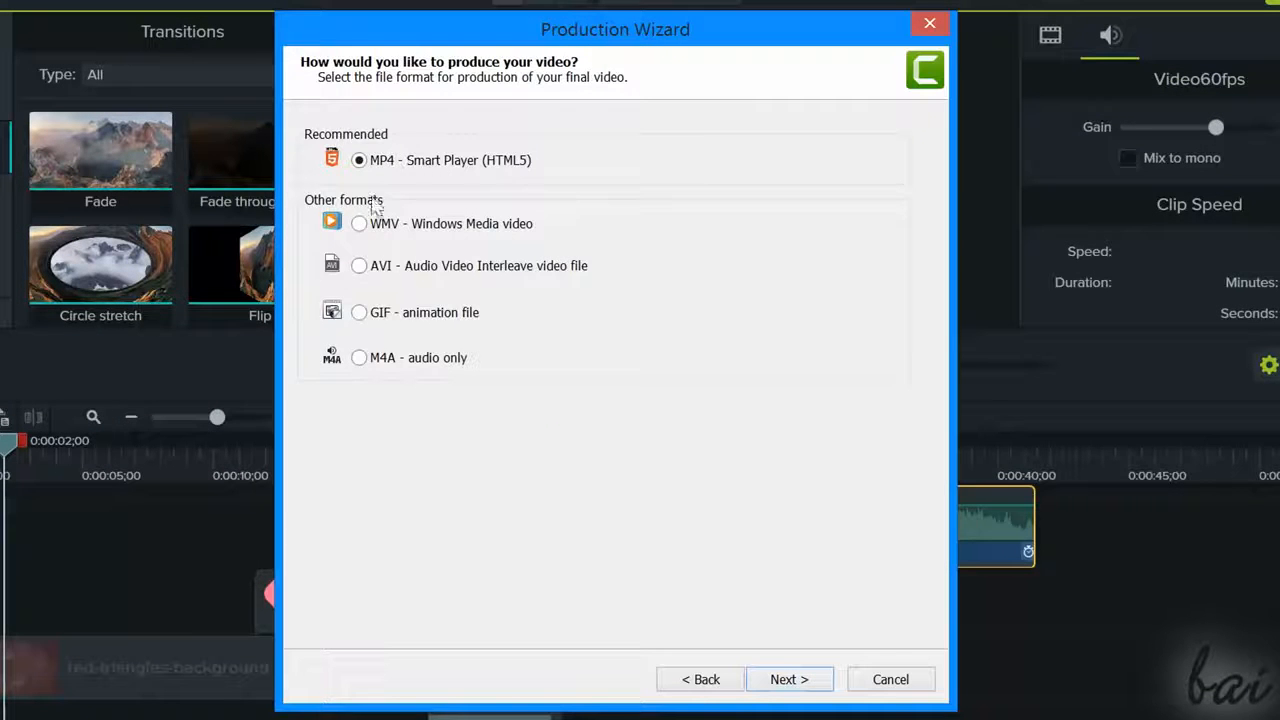
{"action": "left_click", "coordinate": [786, 679]}
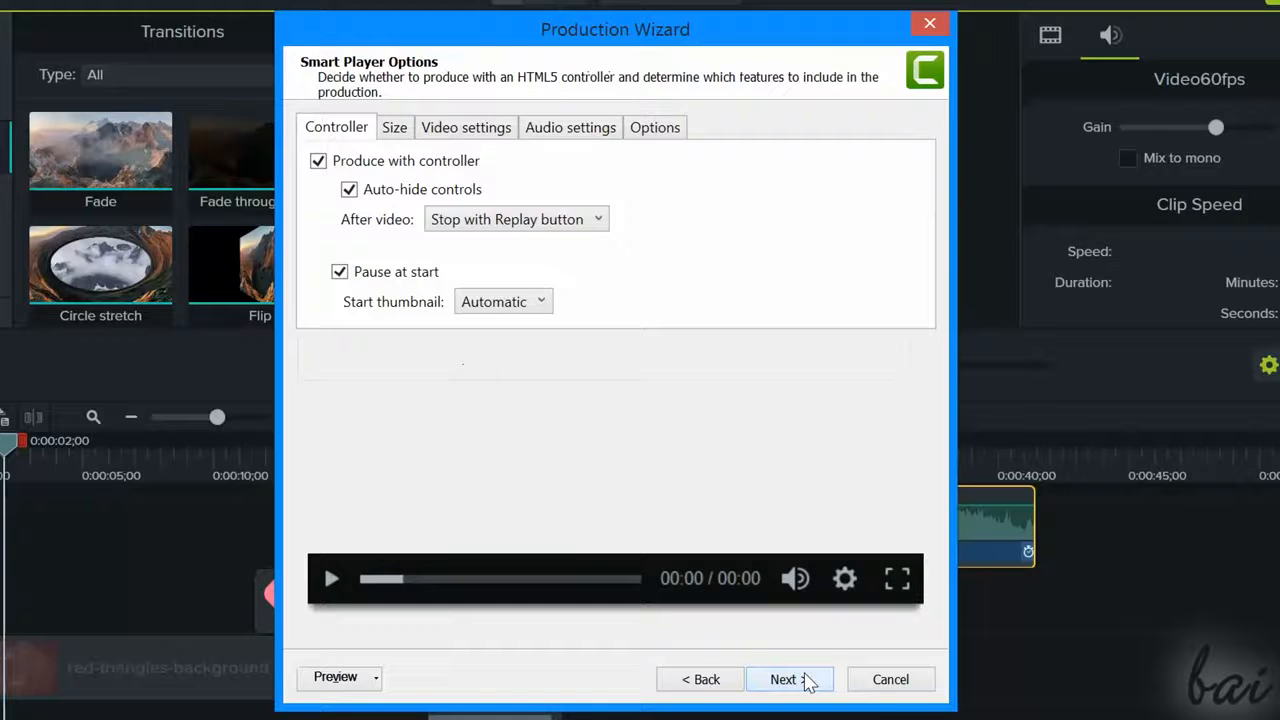
- Review the production size settings, set the video frame rate to 30, and open the Encoding mode choices
{"action": "left_click", "coordinate": [395, 129]}
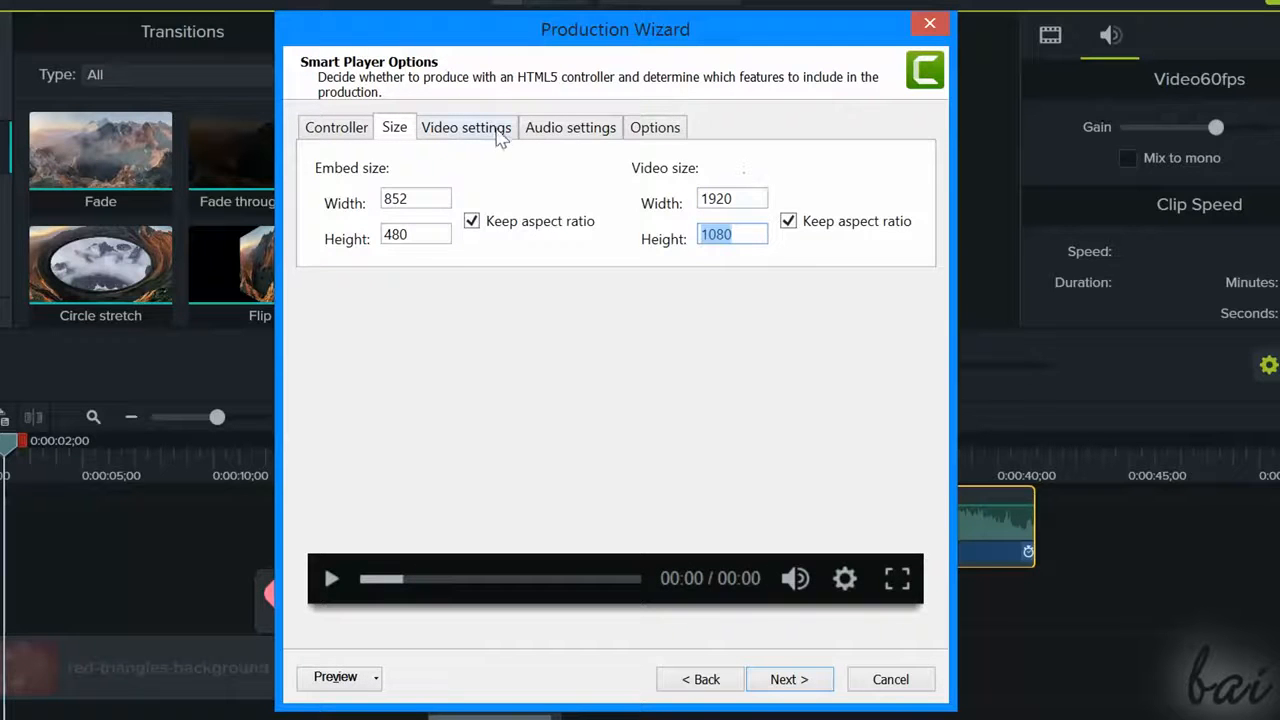
{"action": "left_click", "coordinate": [466, 128]}
{"action": "left_click", "coordinate": [500, 173]}
{"action": "left_click", "coordinate": [478, 390]}
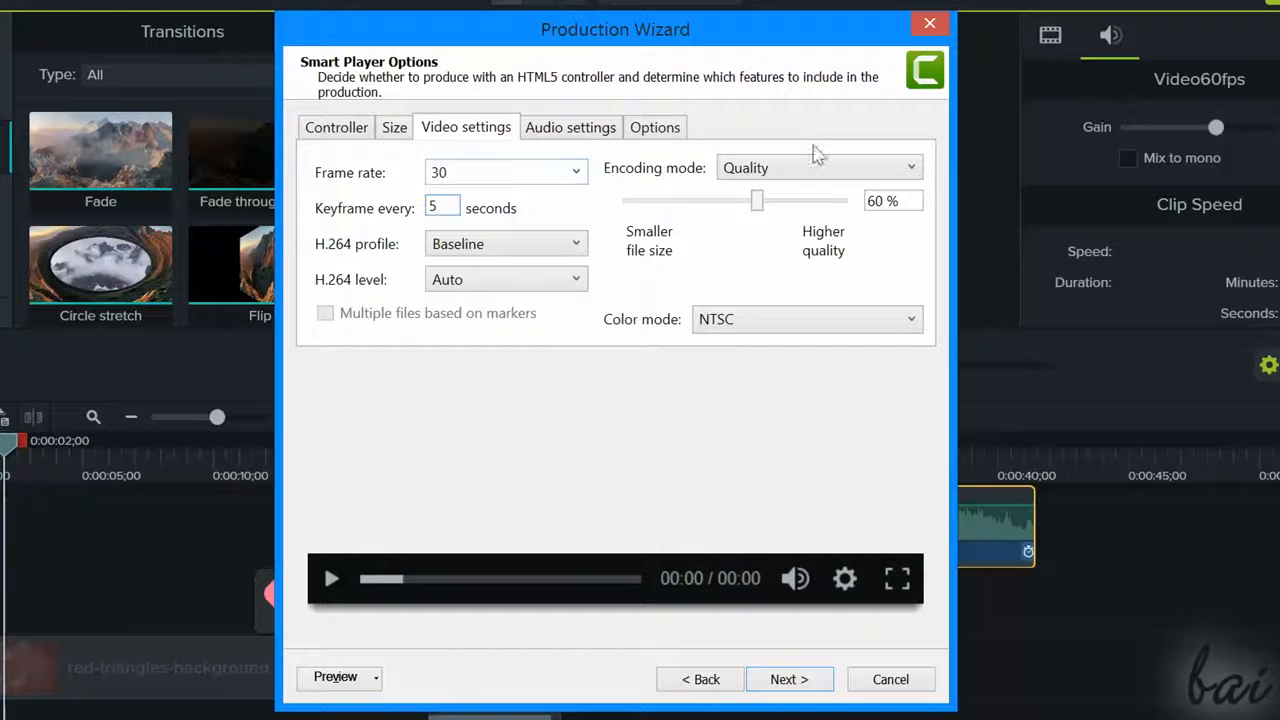
{"action": "left_click", "coordinate": [840, 167]}
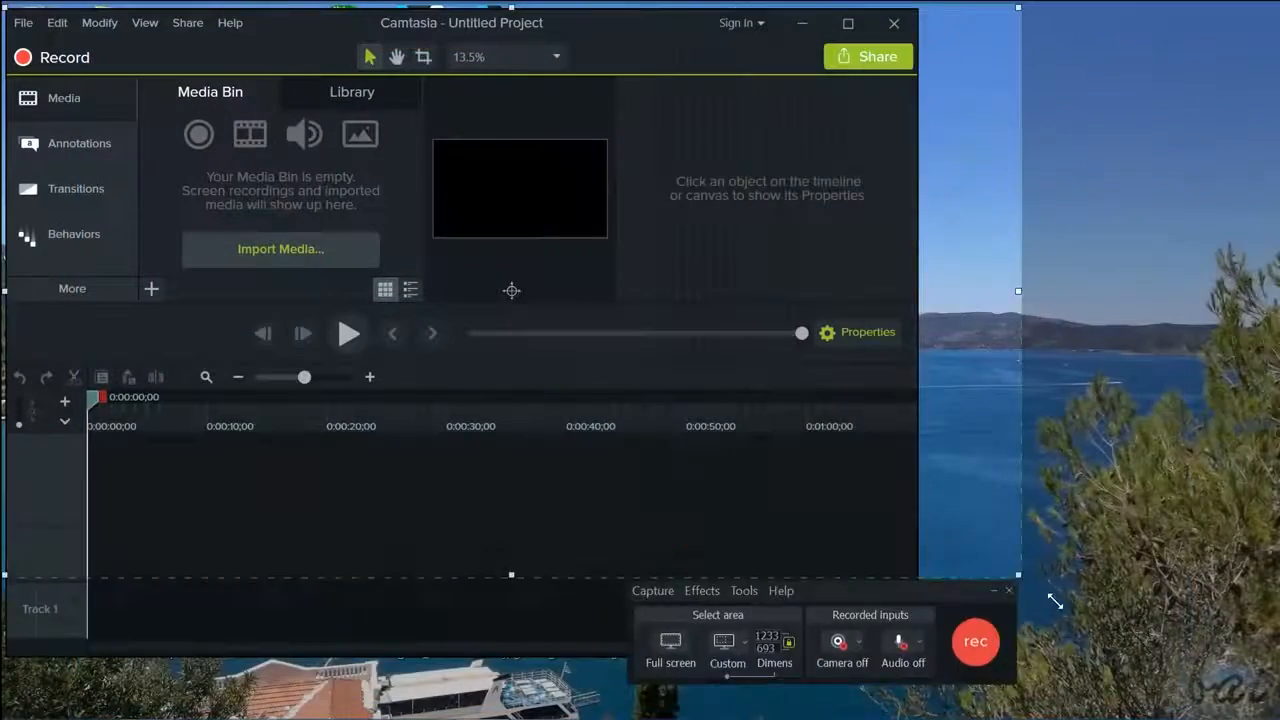
- Shrink the recording area from its lower-right corner, and open the screen recorder for a new recording
{"action": "left_click_drag", "start_coordinate": [1055, 600], "coordinate": [769, 428]}
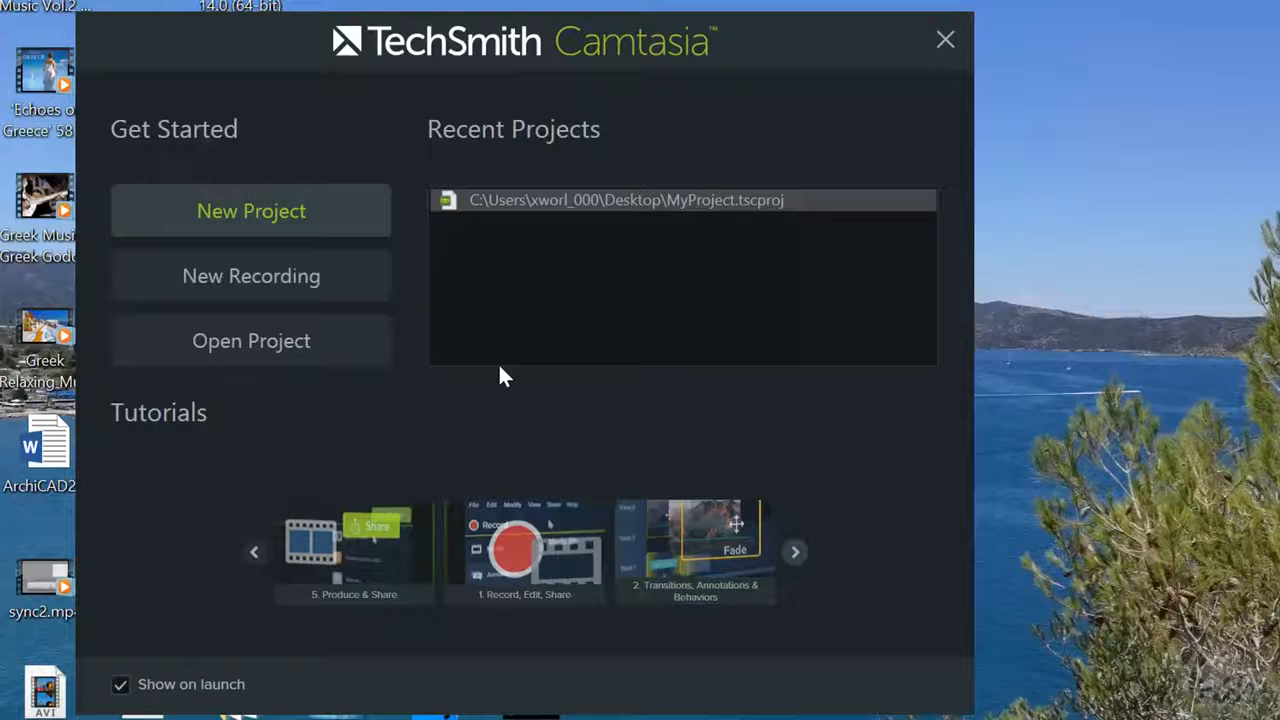
{"action": "left_click", "coordinate": [300, 280]}
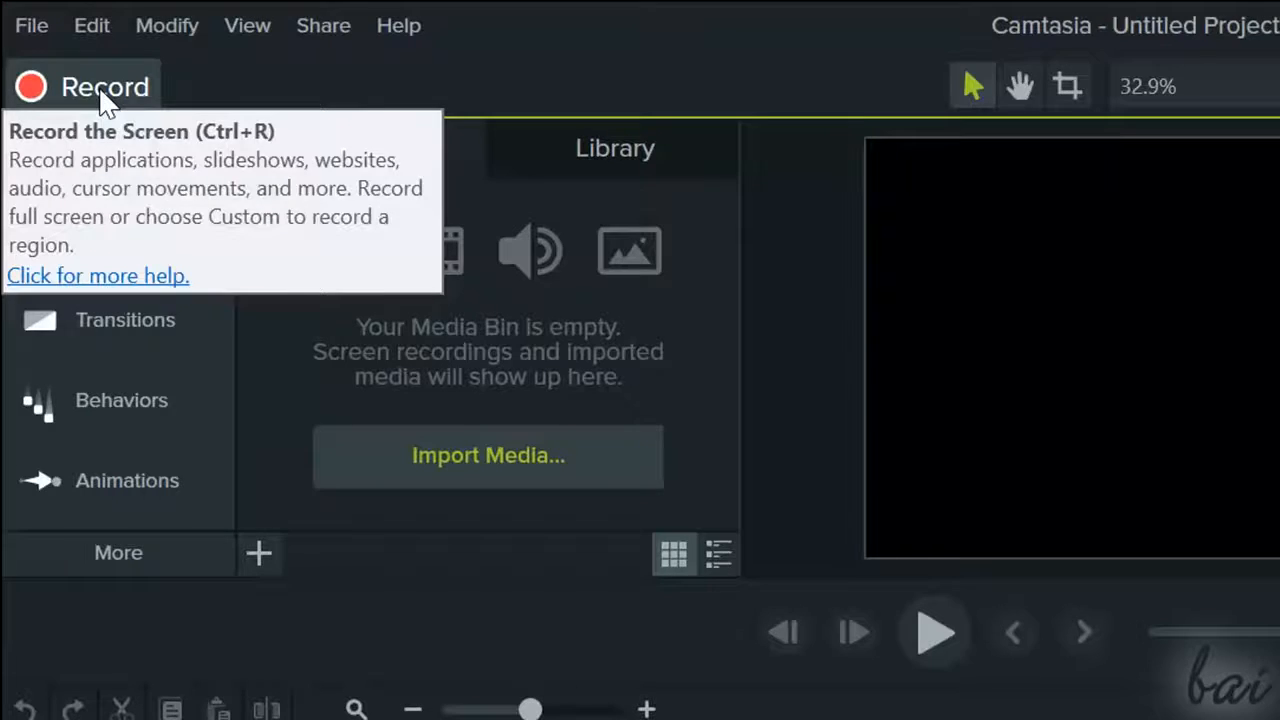
{"action": "left_click", "coordinate": [104, 97]}
{"action": "left_click_drag", "start_coordinate": [816, 290], "coordinate": [736, 262]}
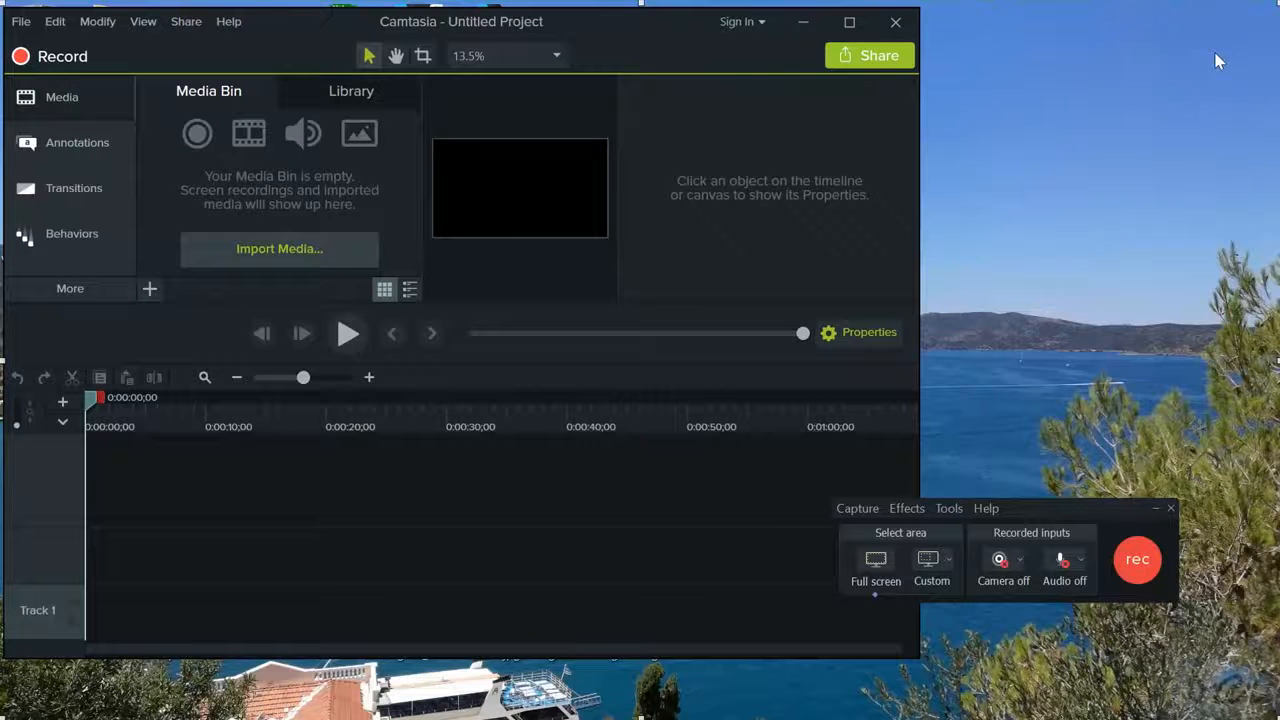
- Choose a custom recording area, resize it to about 1247 x 701, and adjust its extent again from the corner
{"action": "left_click", "coordinate": [929, 562]}
{"action": "left_click_drag", "start_coordinate": [852, 478], "coordinate": [647, 343]}
{"action": "left_click_drag", "start_coordinate": [647, 343], "coordinate": [695, 395]}
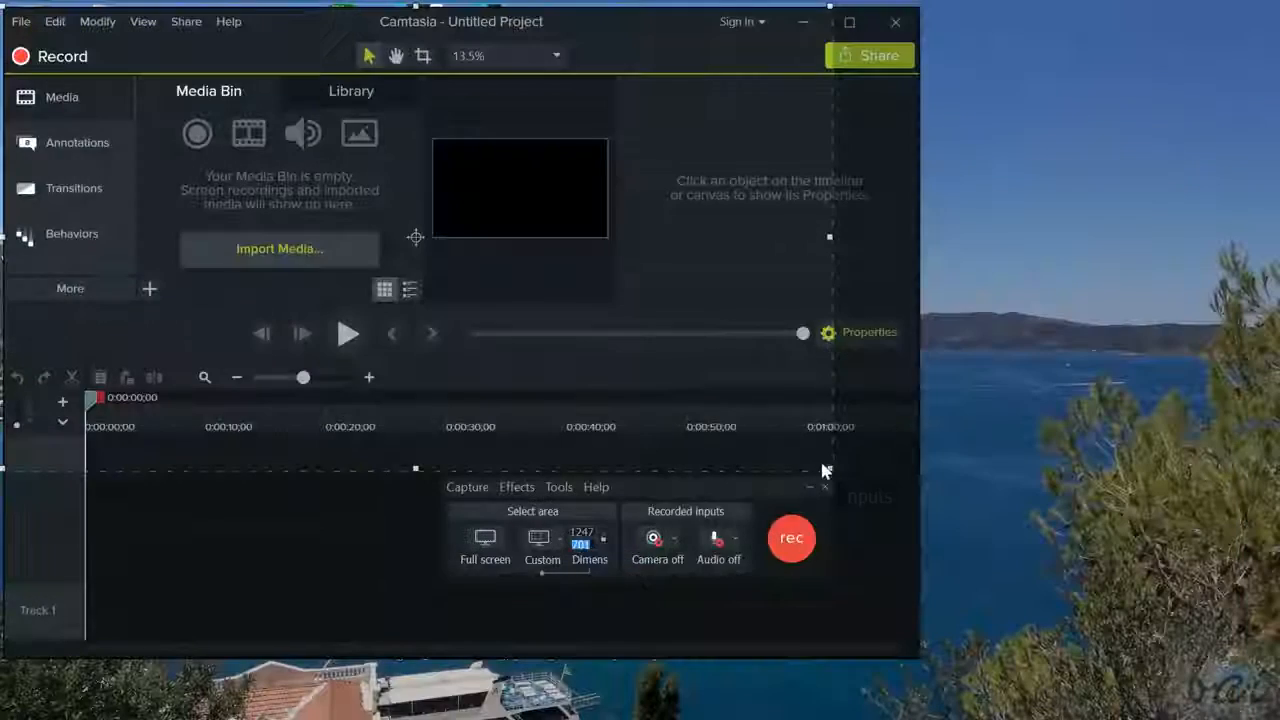
{"action": "left_click_drag", "start_coordinate": [823, 470], "coordinate": [1076, 163]}
{"action": "left_click_drag", "start_coordinate": [1026, 244], "coordinate": [405, 510]}
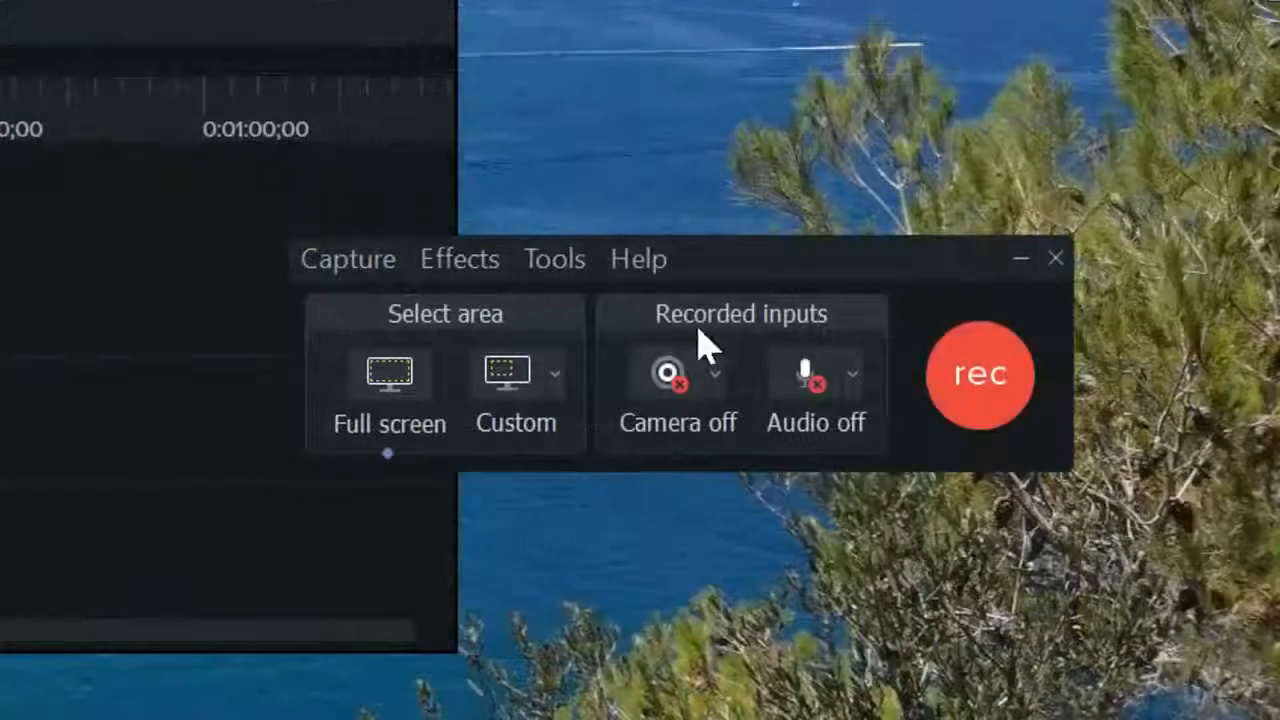
- Turn on camera recording and audio recording in the recorder
{"action": "left_click", "coordinate": [673, 400]}
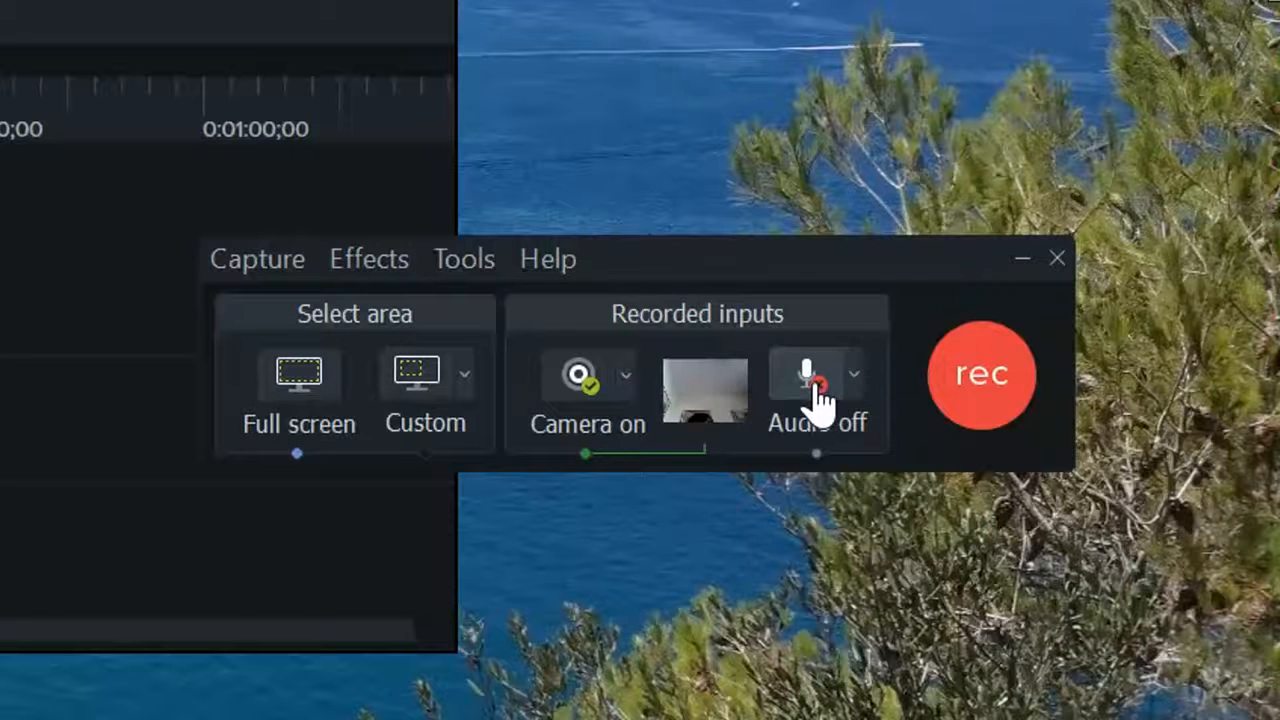
{"action": "left_click", "coordinate": [815, 395]}
{"action": "left_click", "coordinate": [657, 400]}
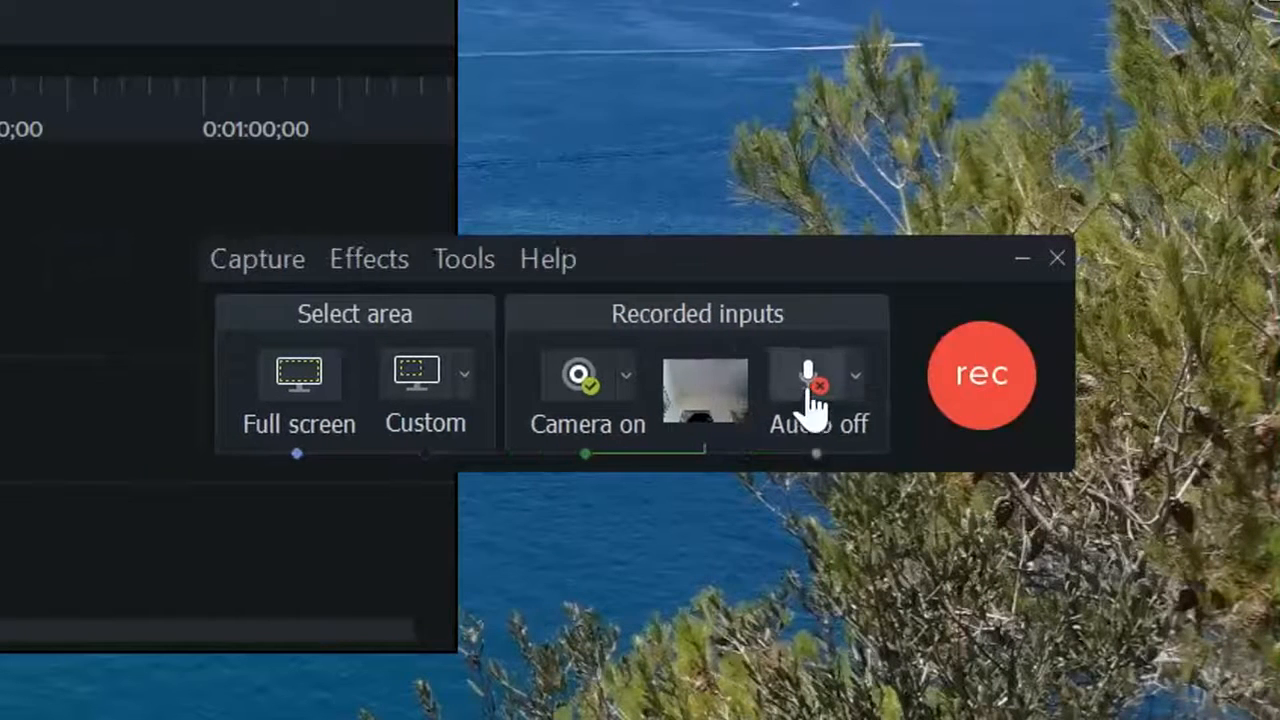
{"action": "left_click", "coordinate": [811, 405]}
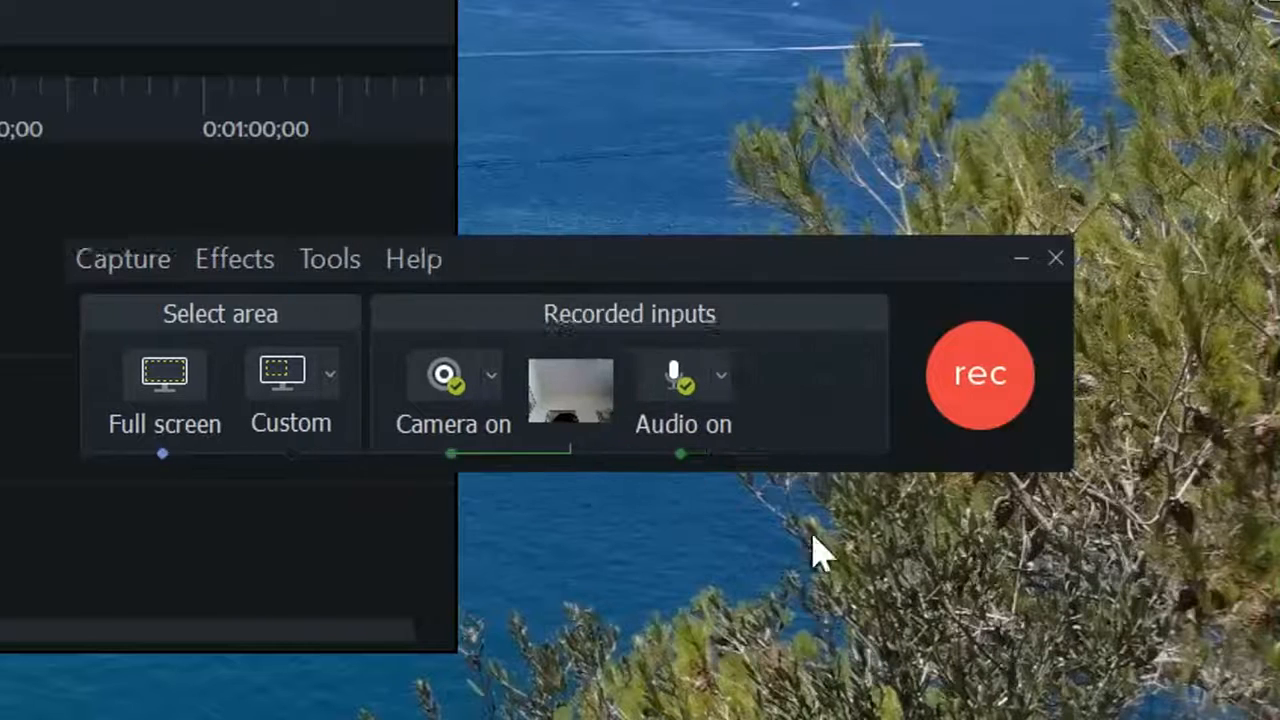
- Set the recorder to capture system audio along with the microphone
{"action": "left_click", "coordinate": [692, 384]}
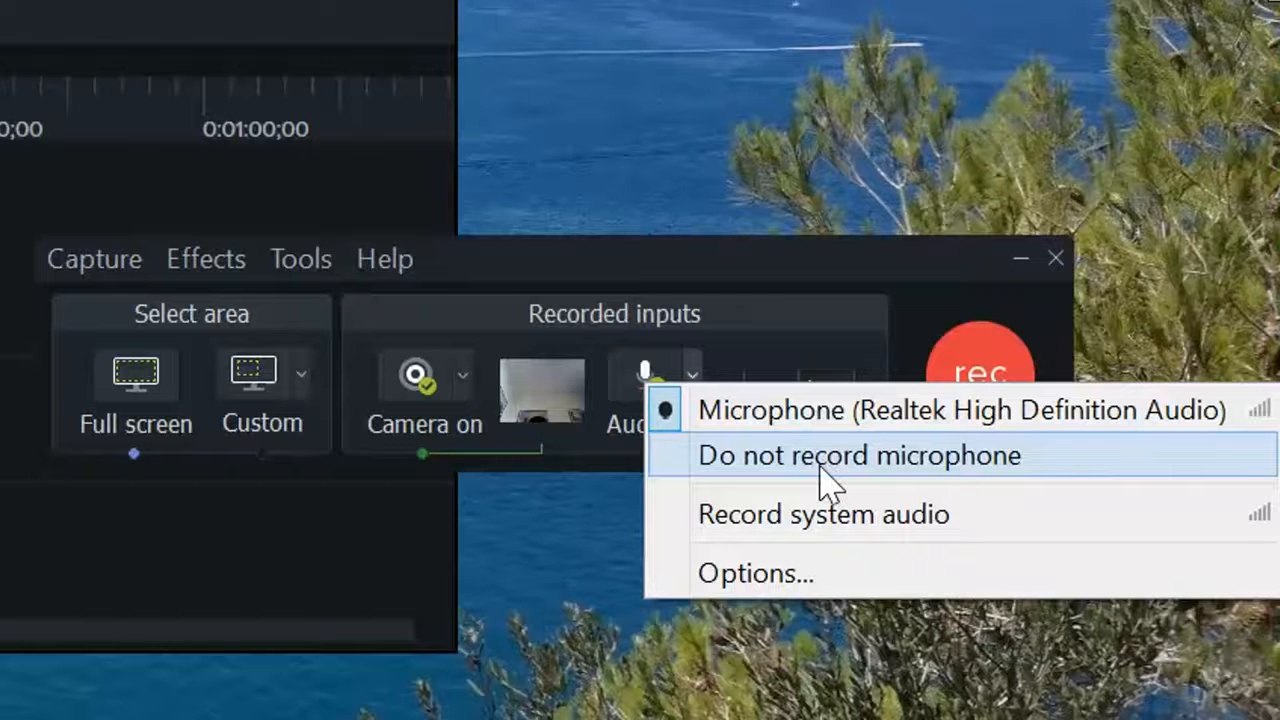
{"action": "left_click", "coordinate": [770, 517]}
{"action": "mouse_move", "coordinate": [820, 408]}
{"action": "left_mouse_down"}
{"action": "mouse_move", "coordinate": [764, 405]}
{"action": "mouse_move", "coordinate": [874, 420]}
{"action": "mouse_move", "coordinate": [803, 423]}
{"action": "left_mouse_up"}
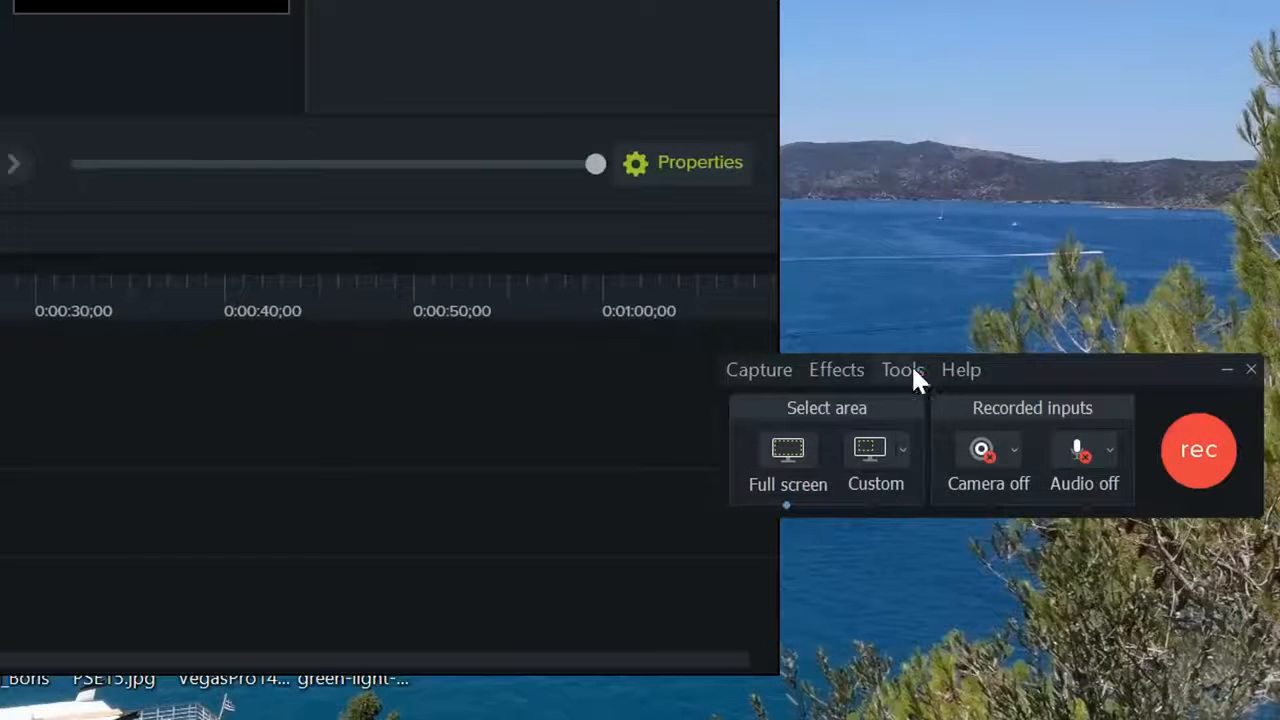
- Open the recorder's options, switch the recording file format to .avi, and set it back to .trec
{"action": "left_click", "coordinate": [903, 370]}
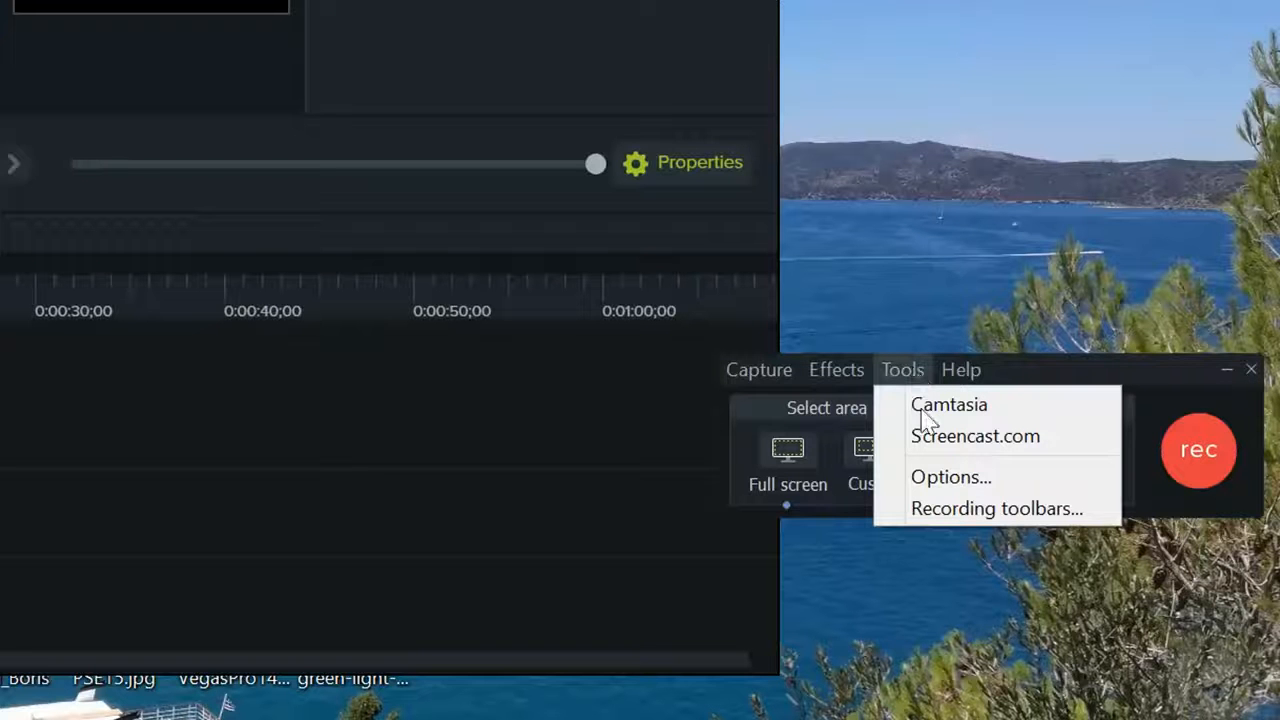
{"action": "left_click", "coordinate": [958, 490]}
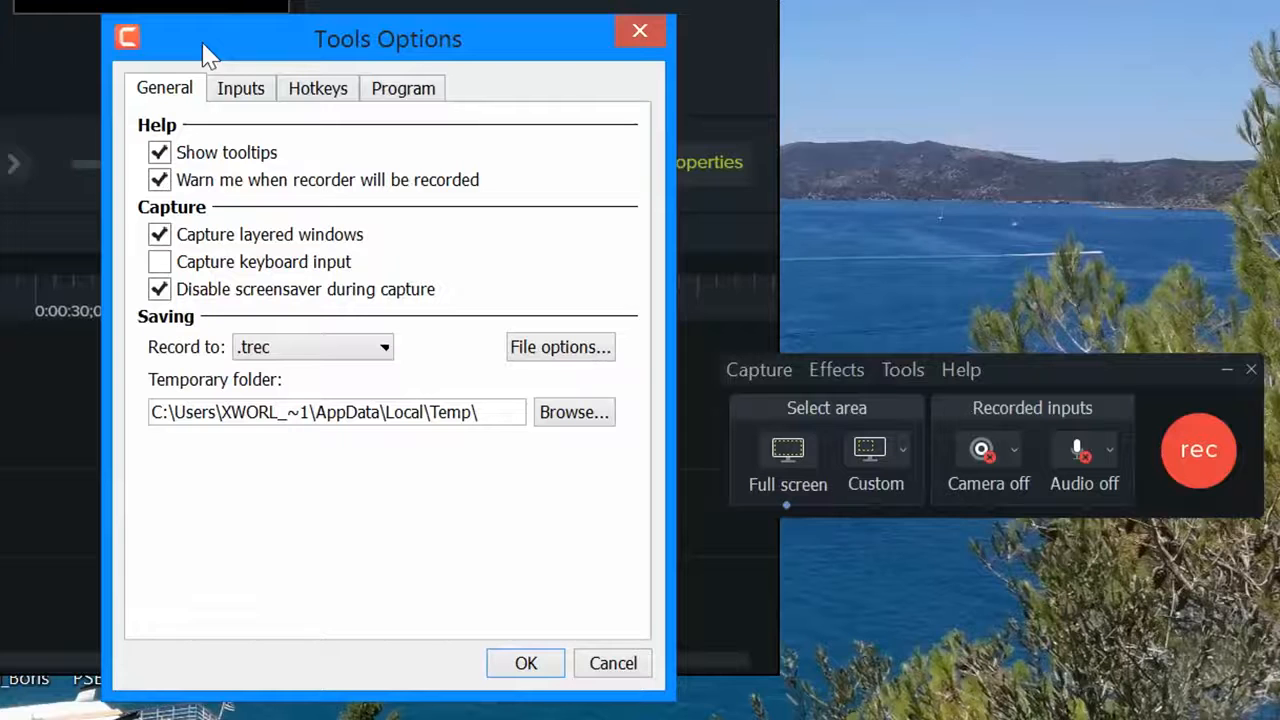
{"action": "left_click", "coordinate": [386, 348]}
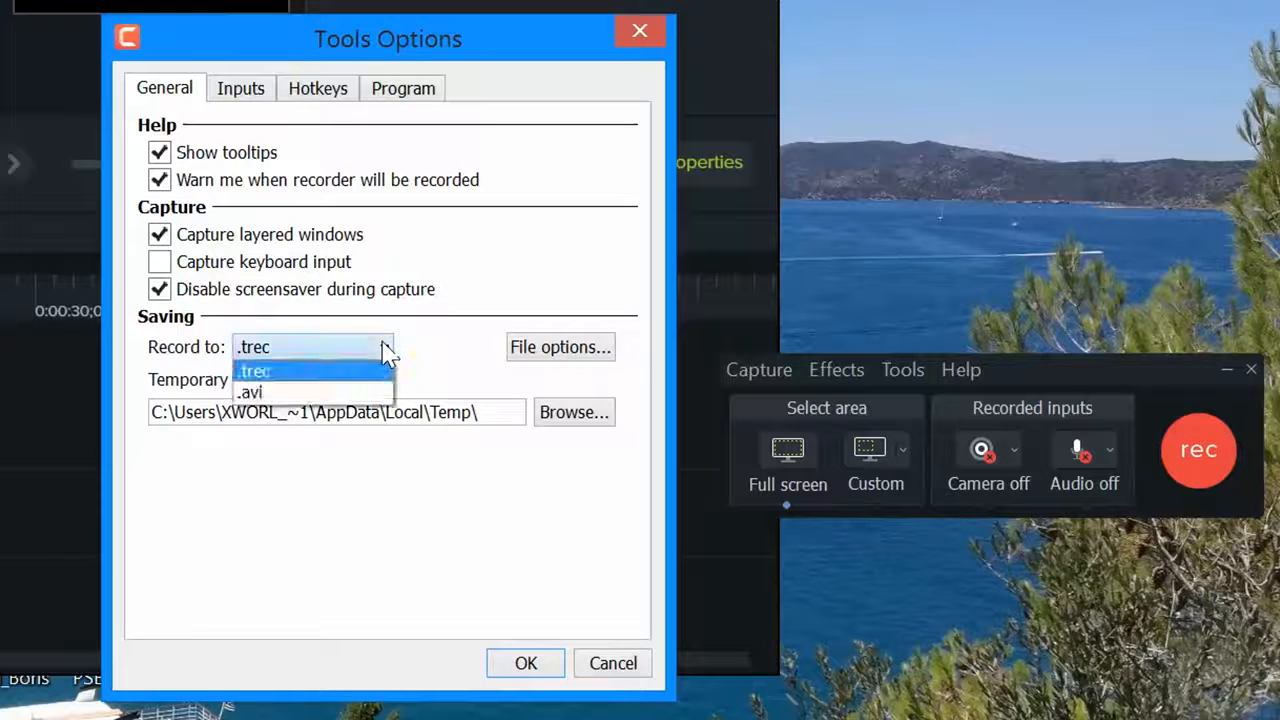
{"action": "left_click", "coordinate": [324, 390]}
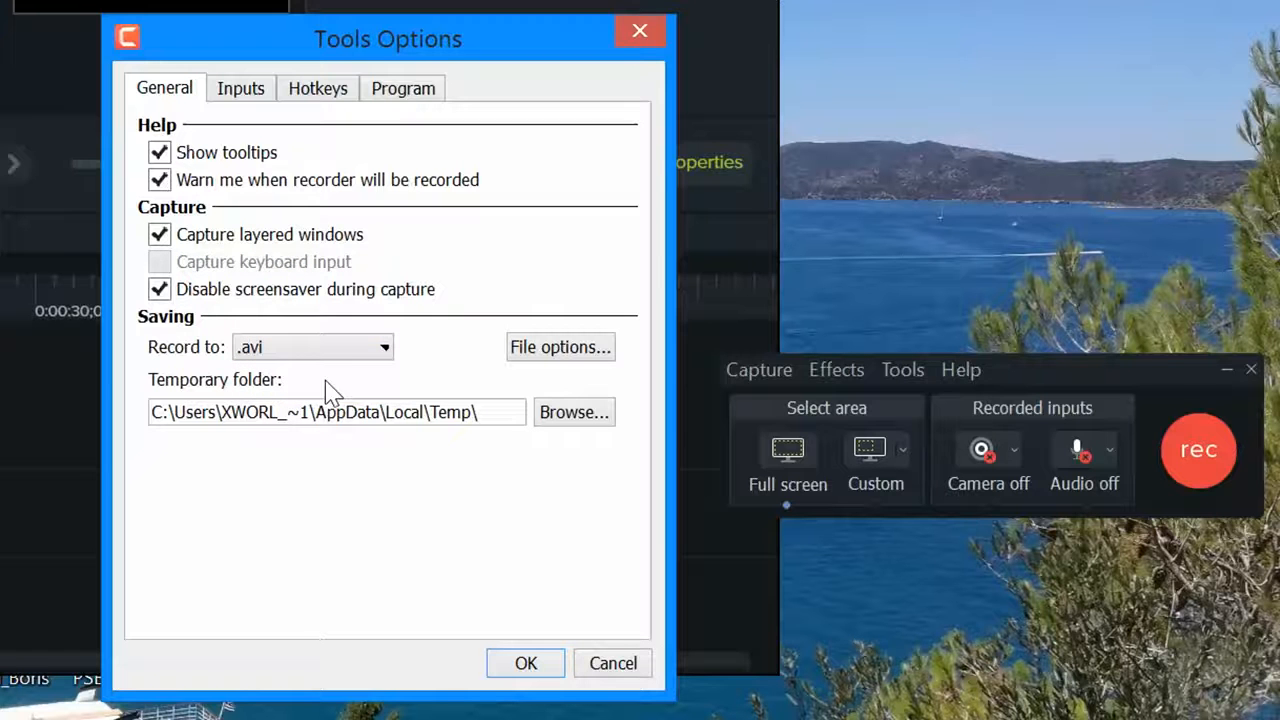
{"action": "left_click", "coordinate": [352, 352]}
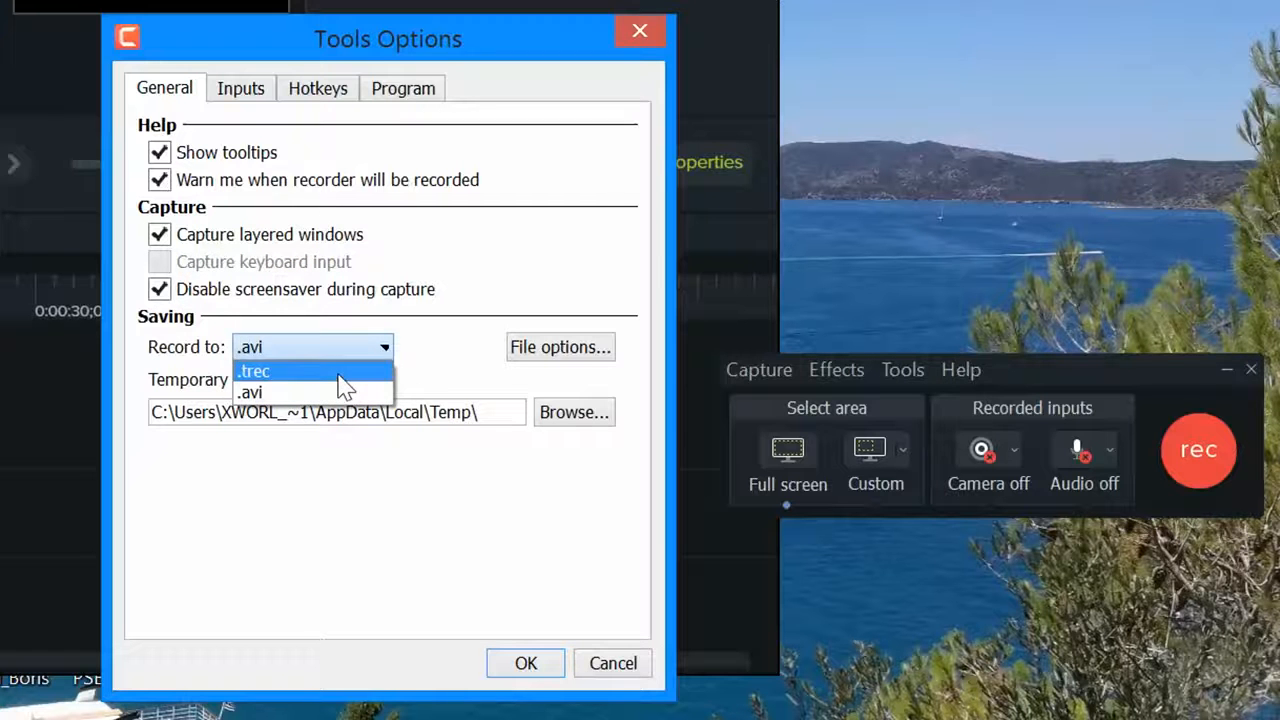
{"action": "left_click", "coordinate": [340, 373]}
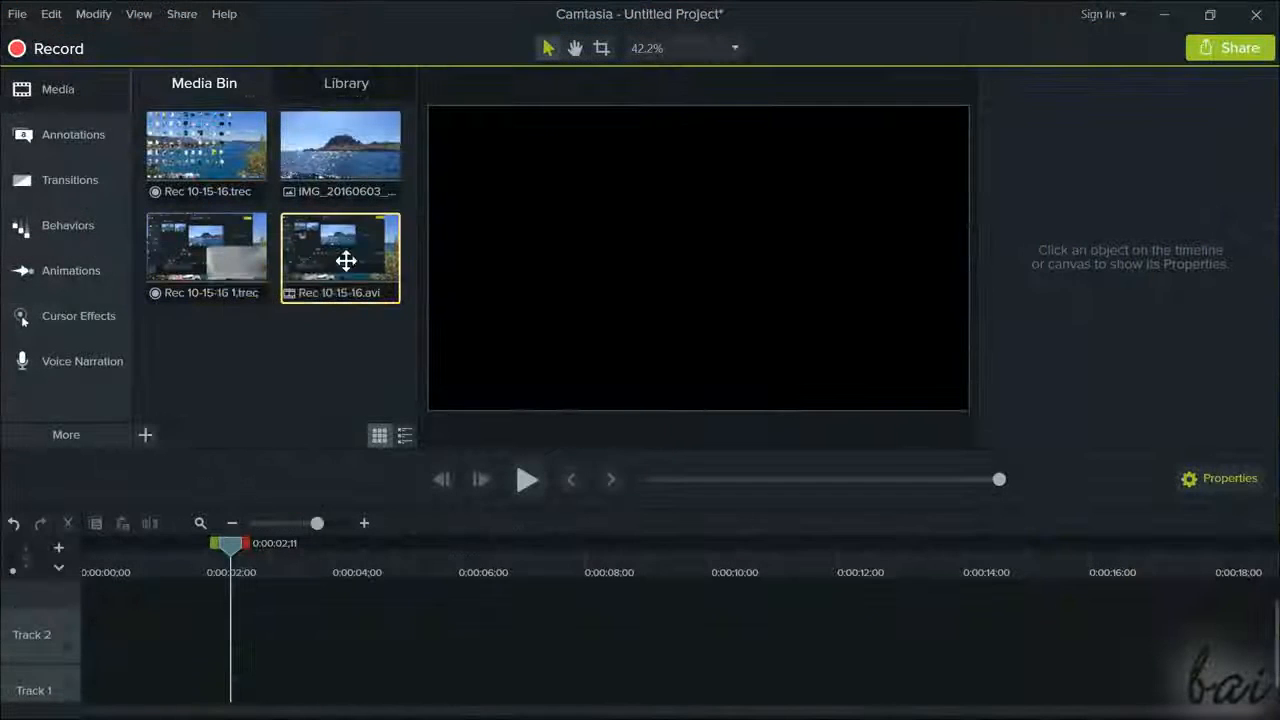
- Place Rec 10-15-16.avi on the timeline, add Rec 10-15-16 1.trec across Tracks 2 and 3, and scrub through it
{"action": "left_click_drag", "start_coordinate": [360, 292], "coordinate": [228, 630]}
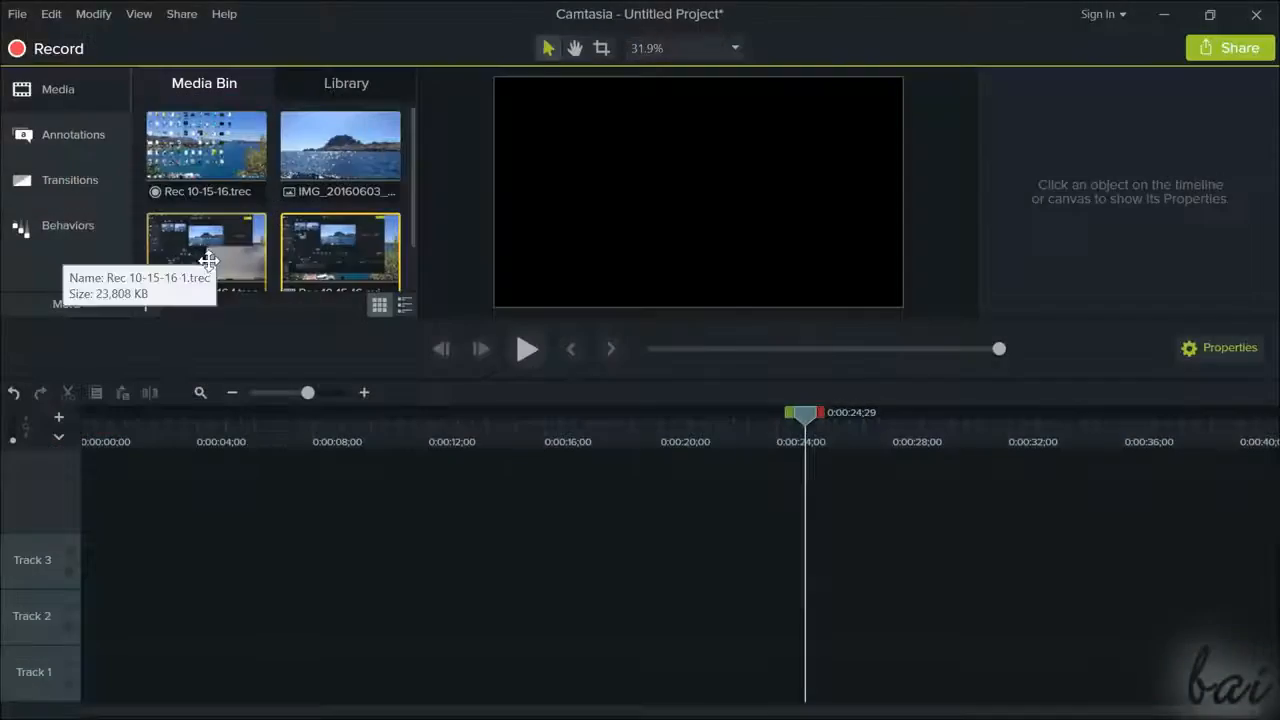
{"action": "left_click_drag", "start_coordinate": [216, 264], "coordinate": [146, 629]}
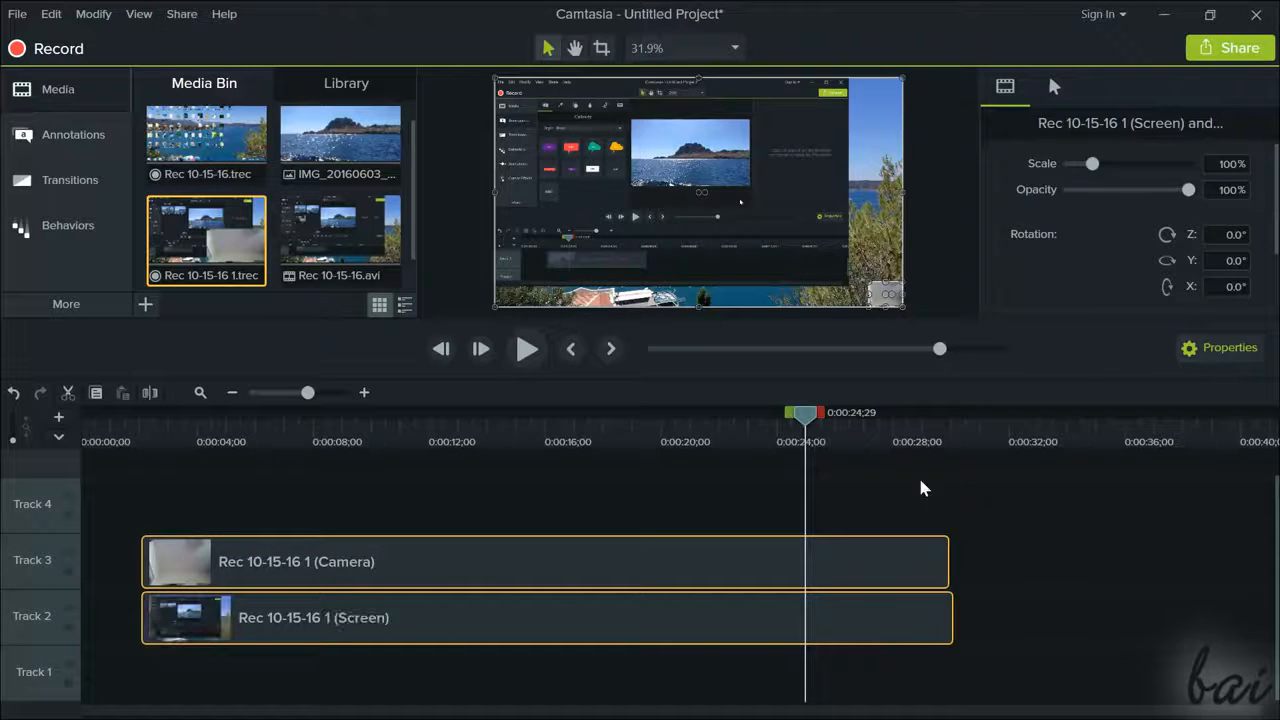
{"action": "left_click", "coordinate": [993, 427]}
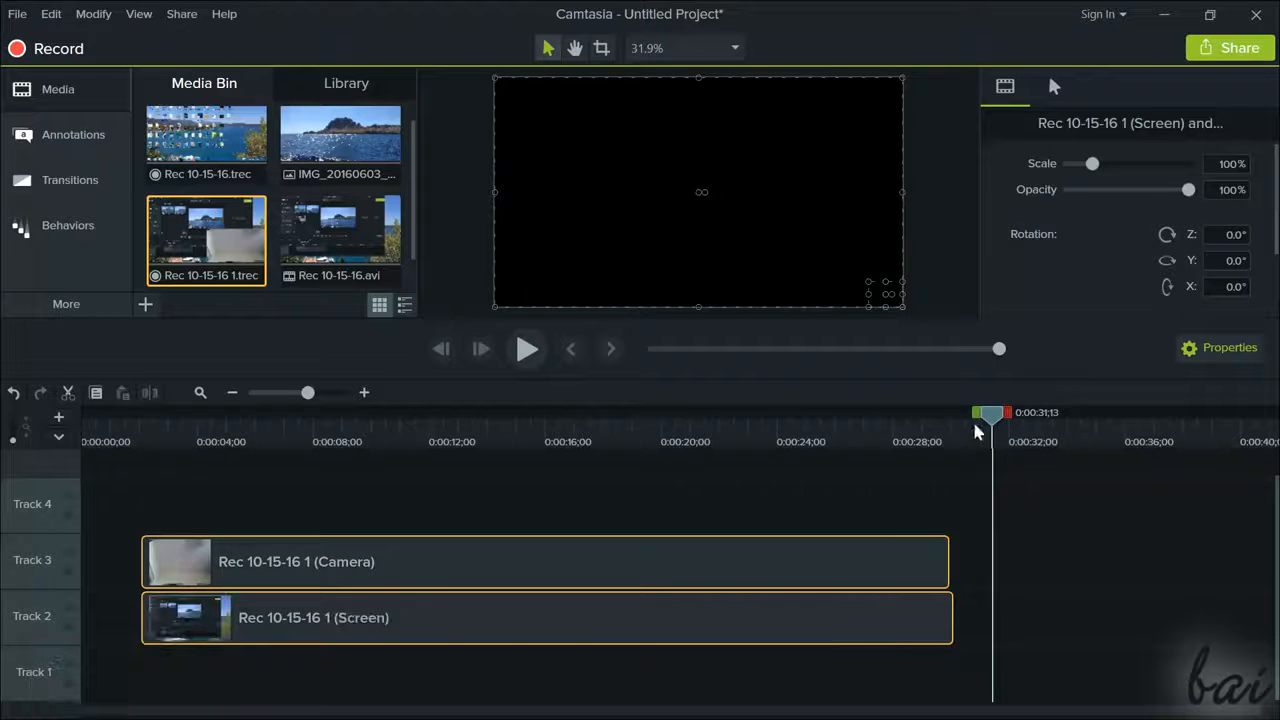
{"action": "left_click_drag", "start_coordinate": [991, 414], "coordinate": [205, 460]}
- Select the screen clip and the camera clip in turn, and move the camera picture away from the canvas corner
{"action": "left_click", "coordinate": [380, 618]}
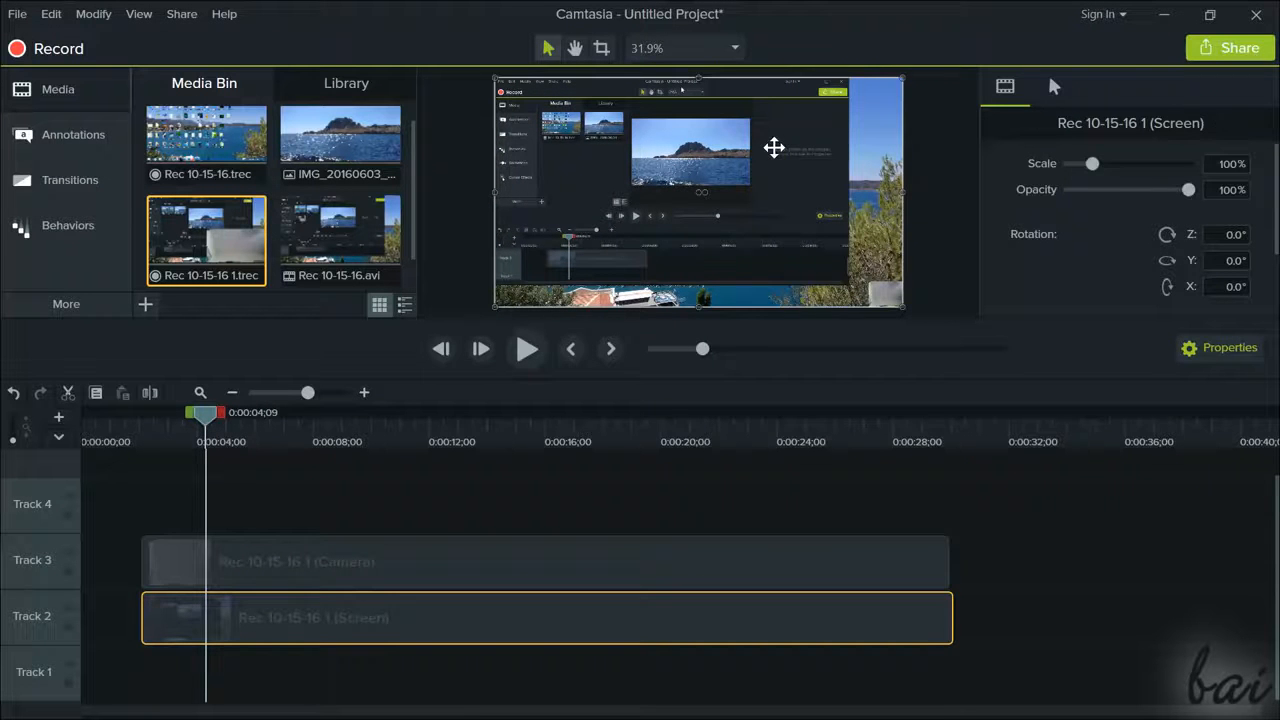
{"action": "left_click", "coordinate": [323, 563]}
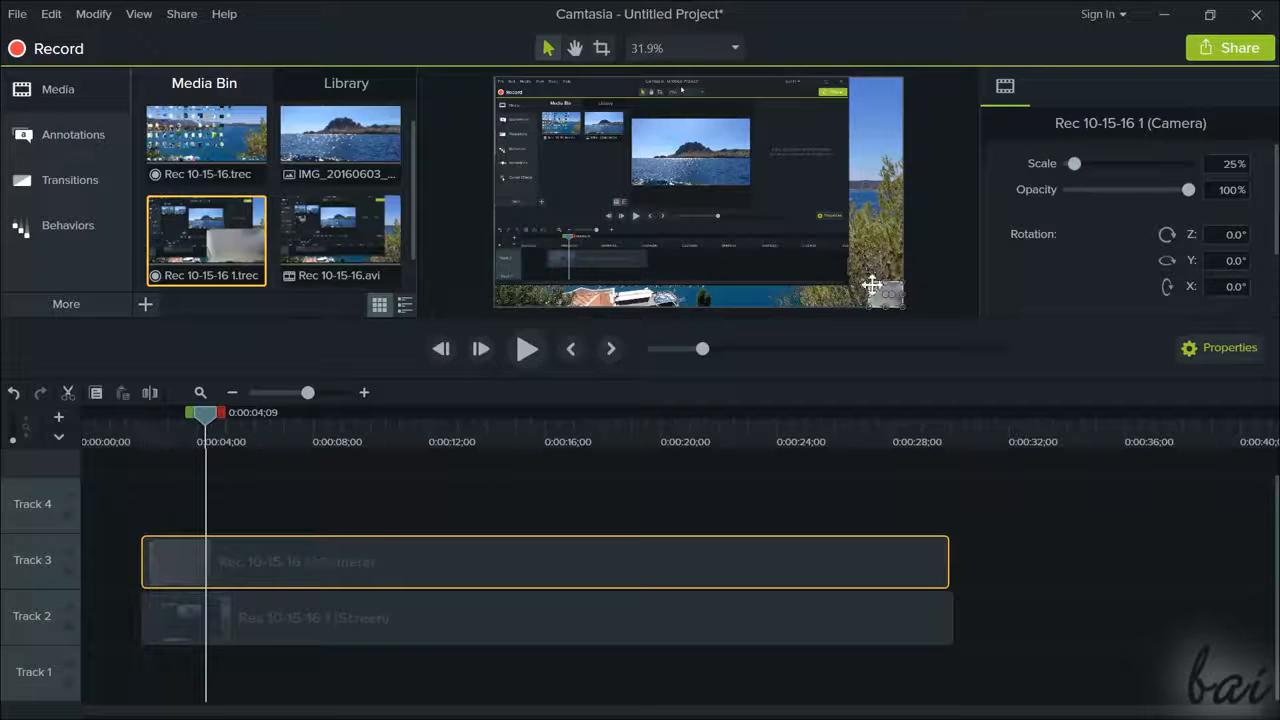
{"action": "left_click_drag", "start_coordinate": [866, 280], "coordinate": [802, 231]}
- Select the Rec 10-15-16 1 screen recording on the timeline and open the project's sharing options
{"action": "left_click", "coordinate": [293, 626]}
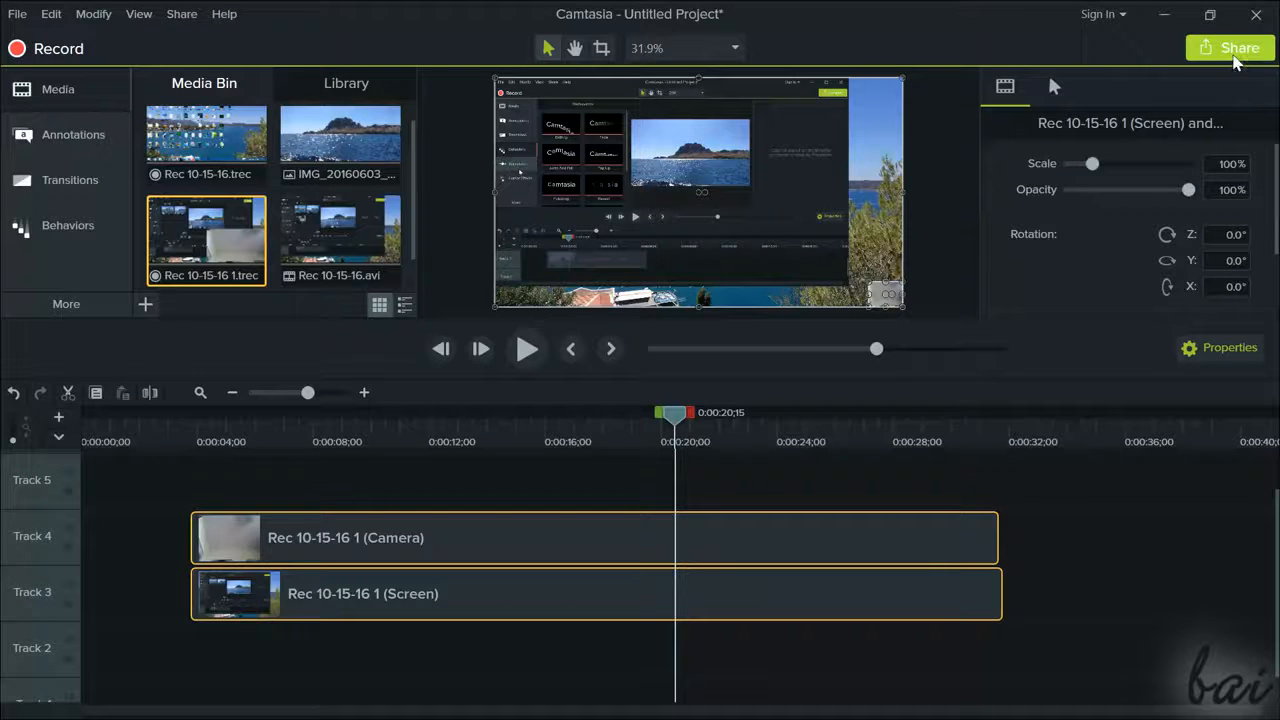
{"action": "left_click", "coordinate": [1236, 52]}
{"action": "left_click", "coordinate": [1234, 88]}
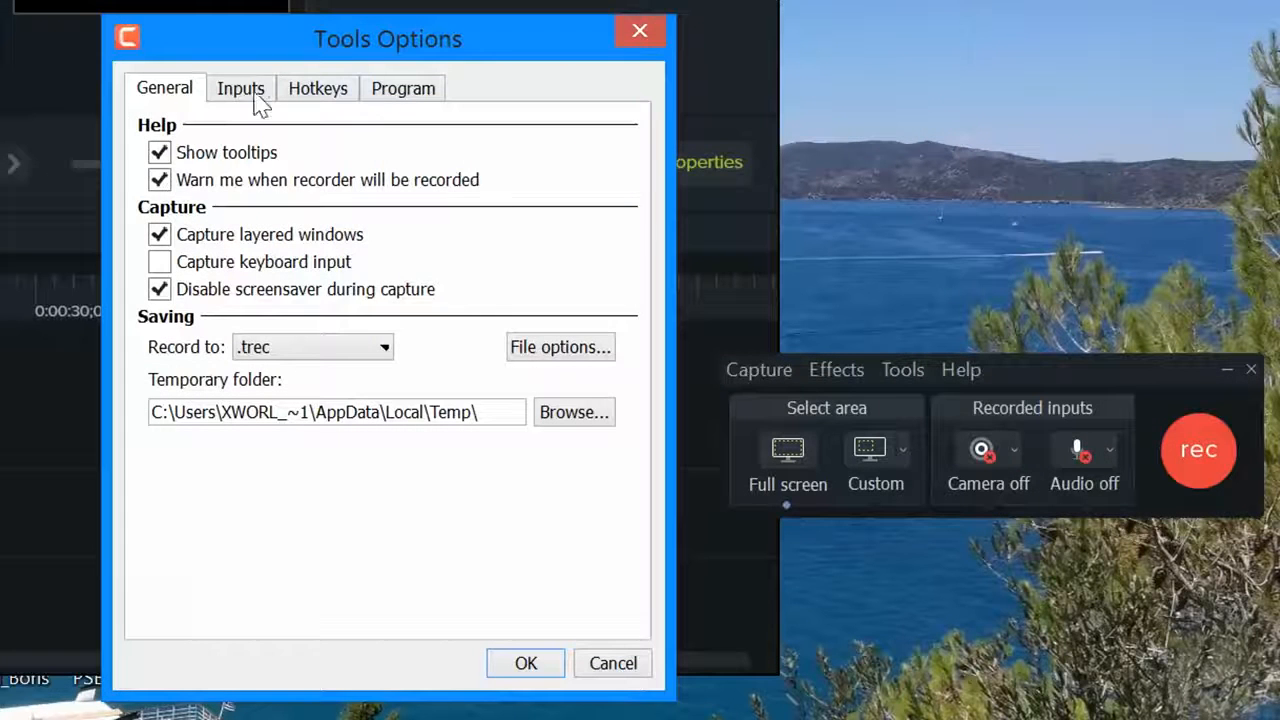
- Open the recorder's input settings and view the available capture frame rates
{"action": "left_click", "coordinate": [260, 100]}
{"action": "left_click", "coordinate": [338, 160]}
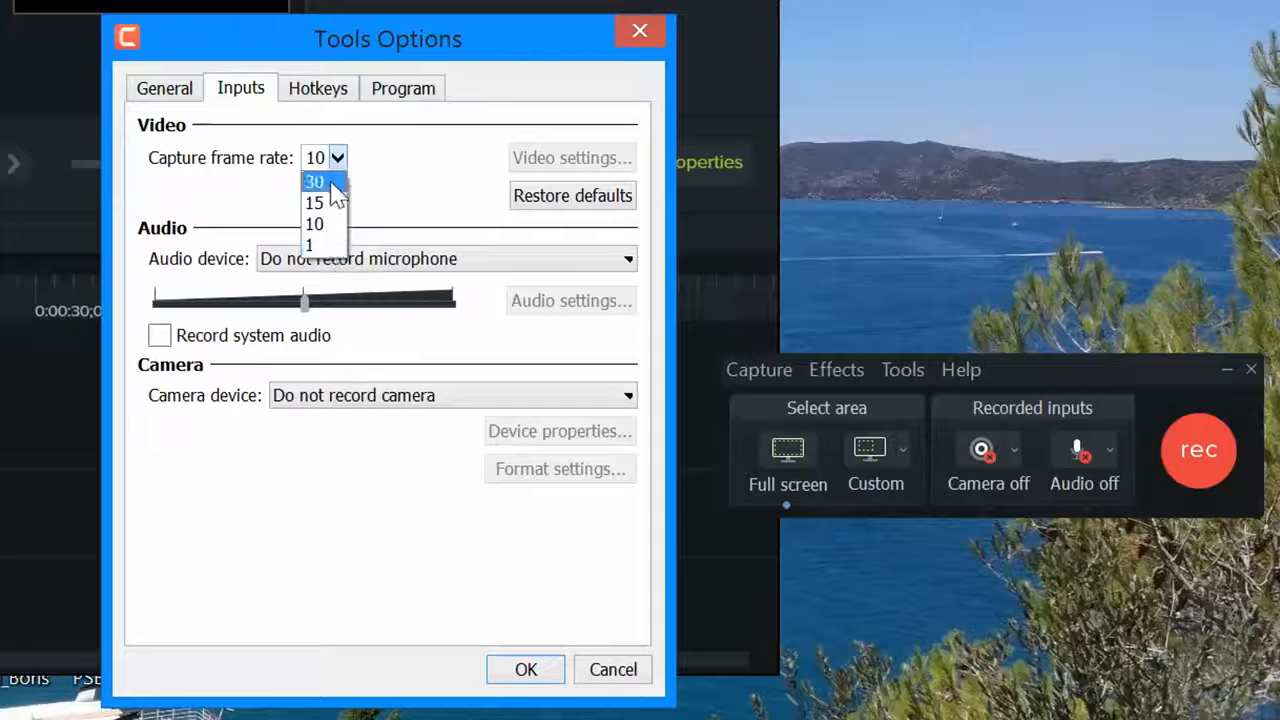
{"action": "left_click", "coordinate": [323, 160]}
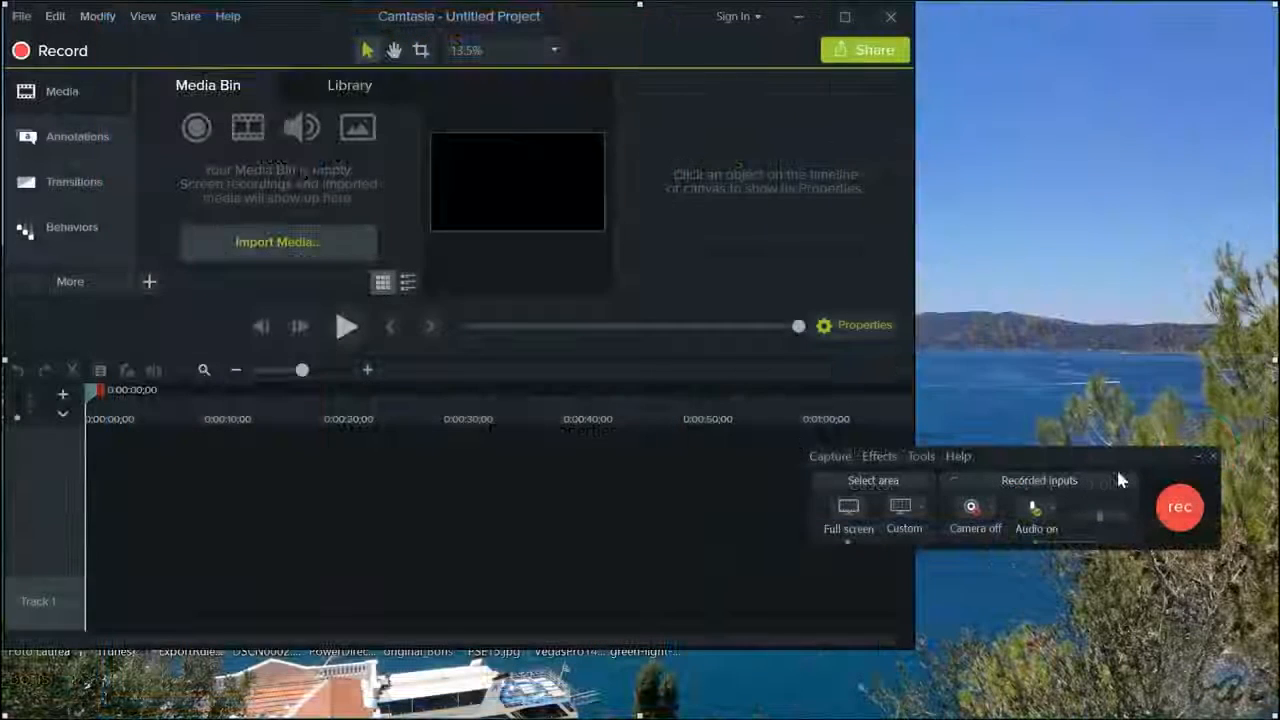
- Record the full screen with audio, bring back and shift the recorder window during capture, and stop the recording
{"action": "left_click", "coordinate": [1180, 508]}
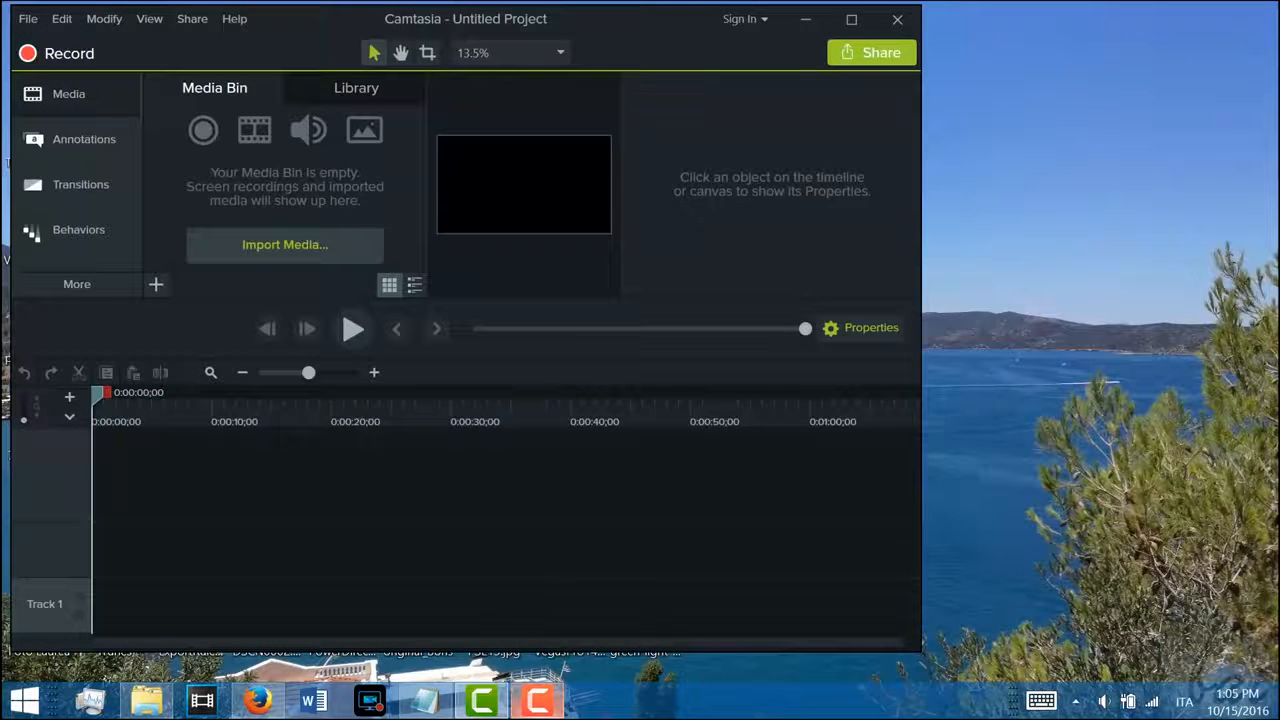
{"action": "left_click", "coordinate": [537, 700]}
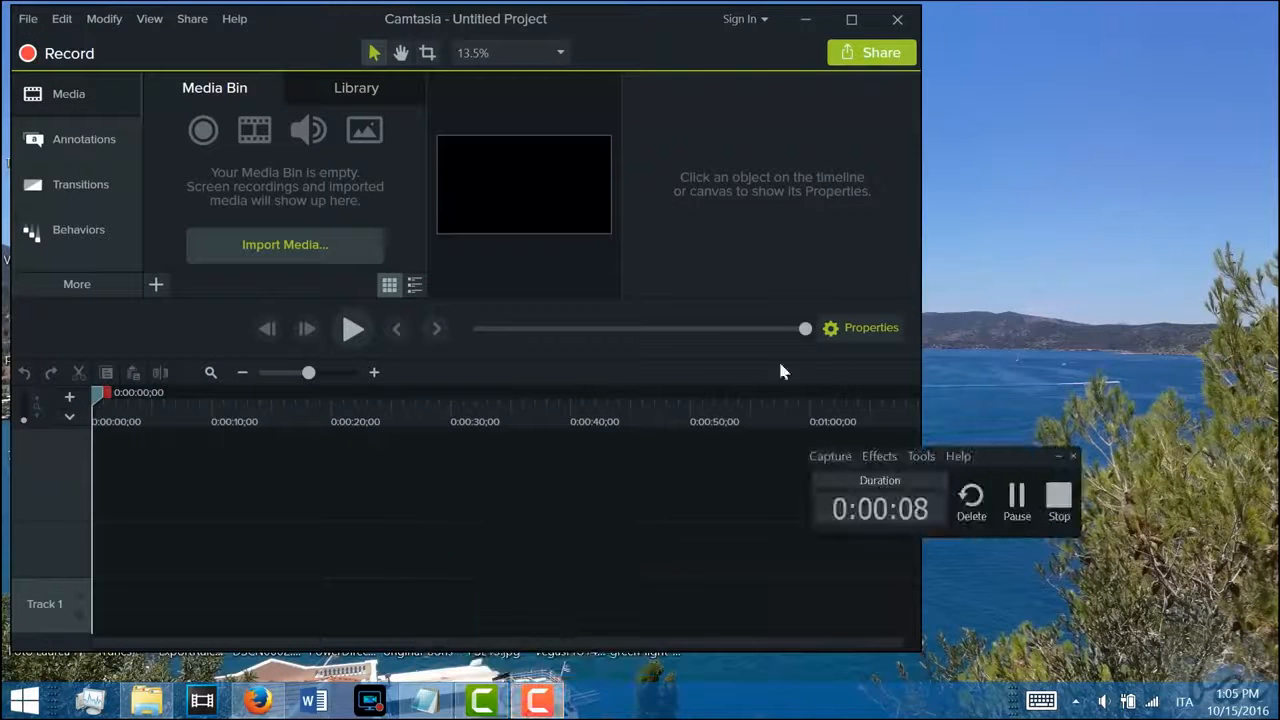
{"action": "left_click_drag", "start_coordinate": [1001, 450], "coordinate": [988, 441]}
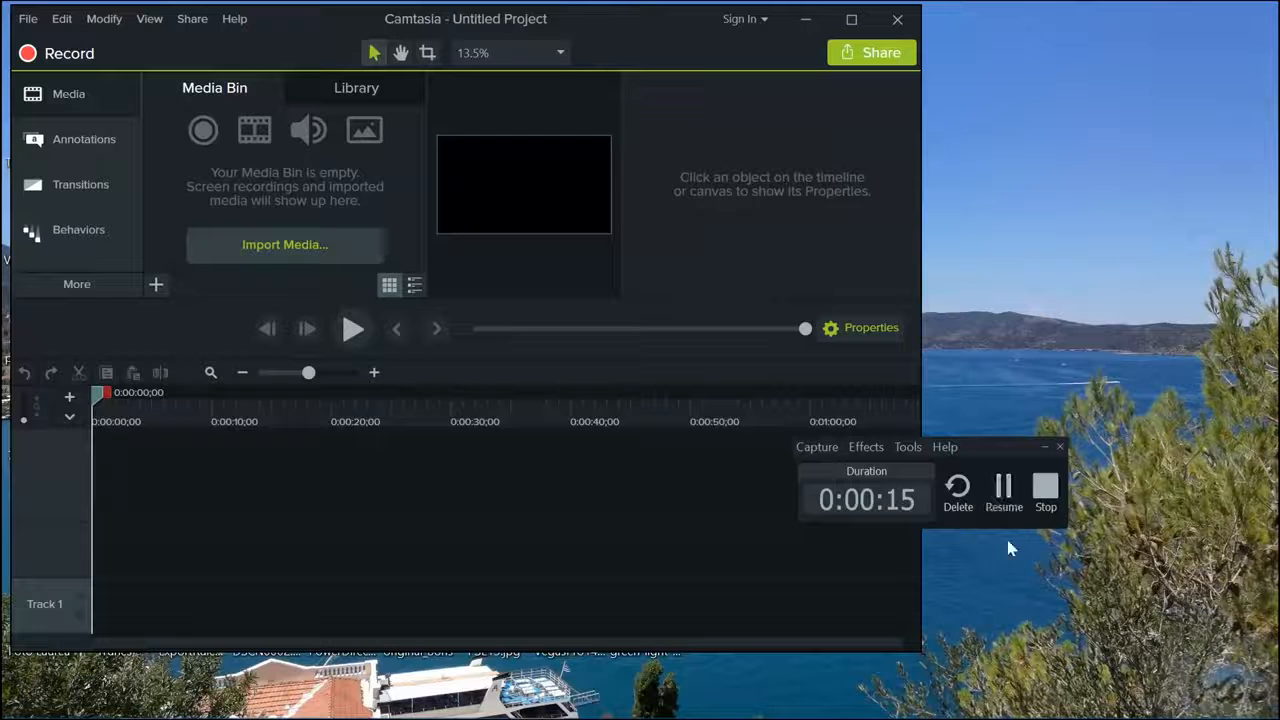
{"action": "left_click", "coordinate": [1052, 496]}
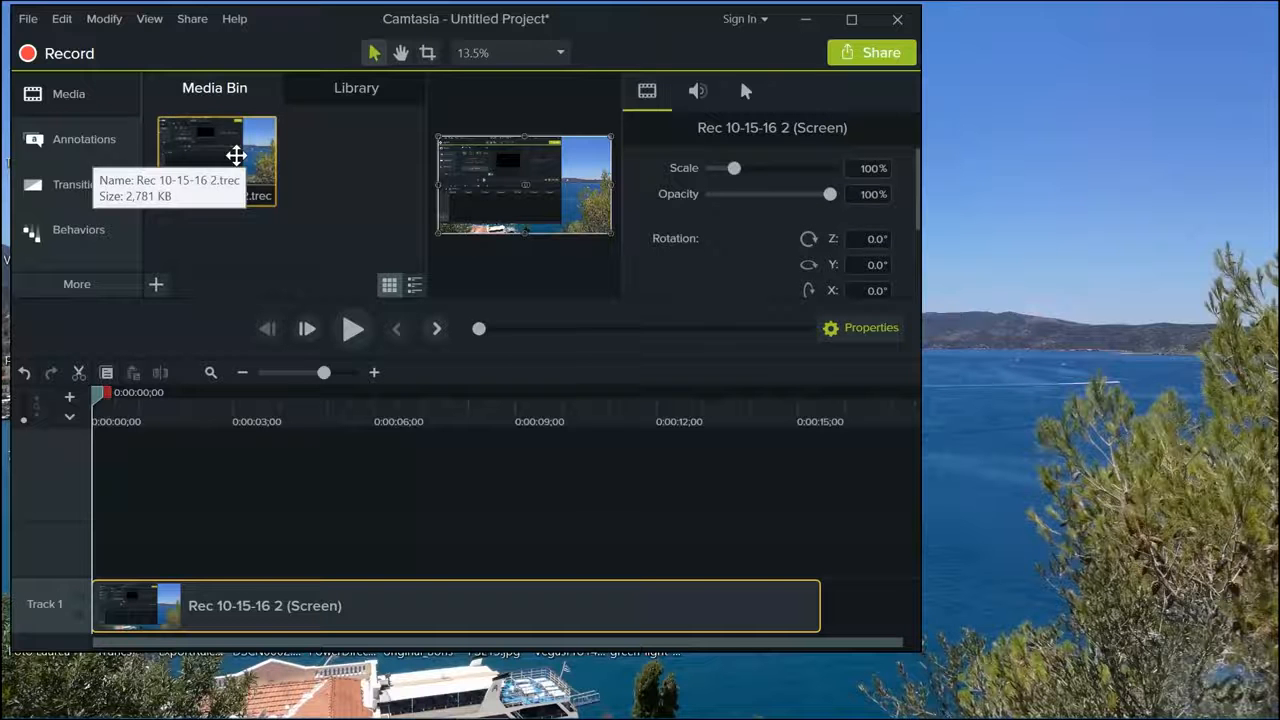
- Maximize the editor and move the Rec 10-15-16 2 screen clip slightly later on Track 2
{"action": "left_click", "coordinate": [850, 20]}
{"action": "left_click_drag", "start_coordinate": [290, 655], "coordinate": [334, 590]}
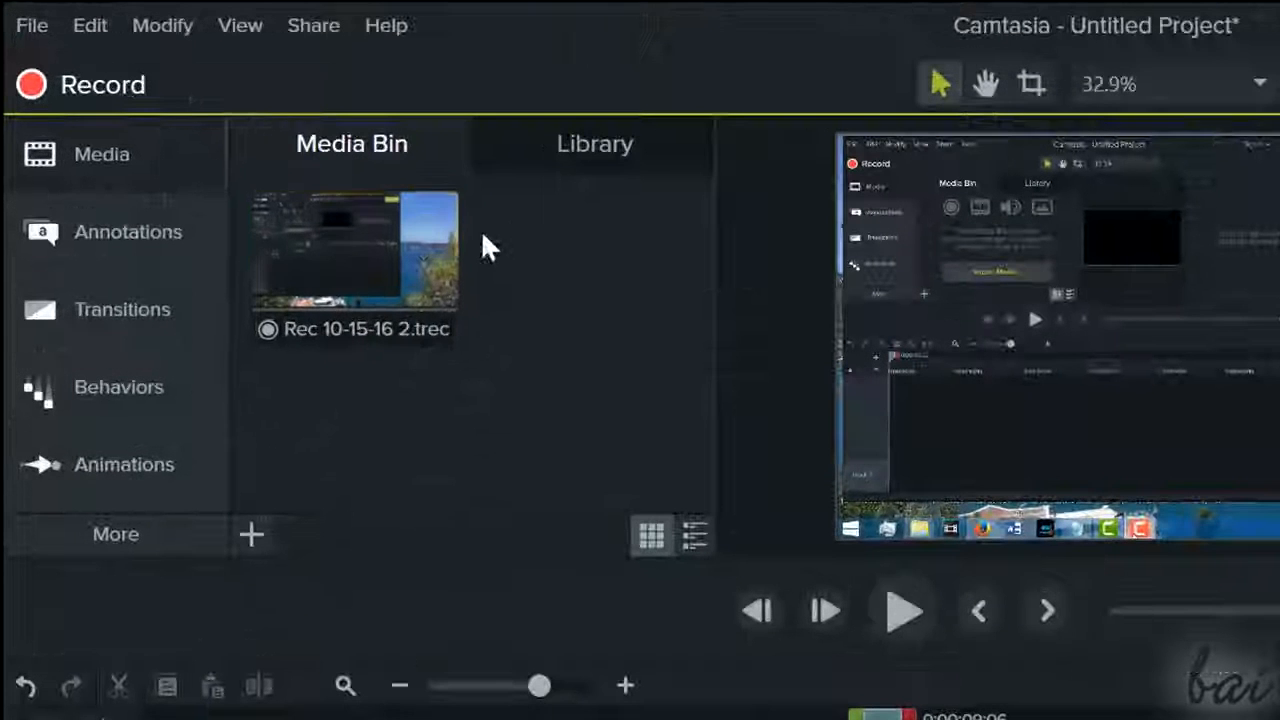
- Open the file location of Rec 10-15-16 2.trec from the media bin, and close the folder window
{"action": "right_click", "coordinate": [363, 256]}
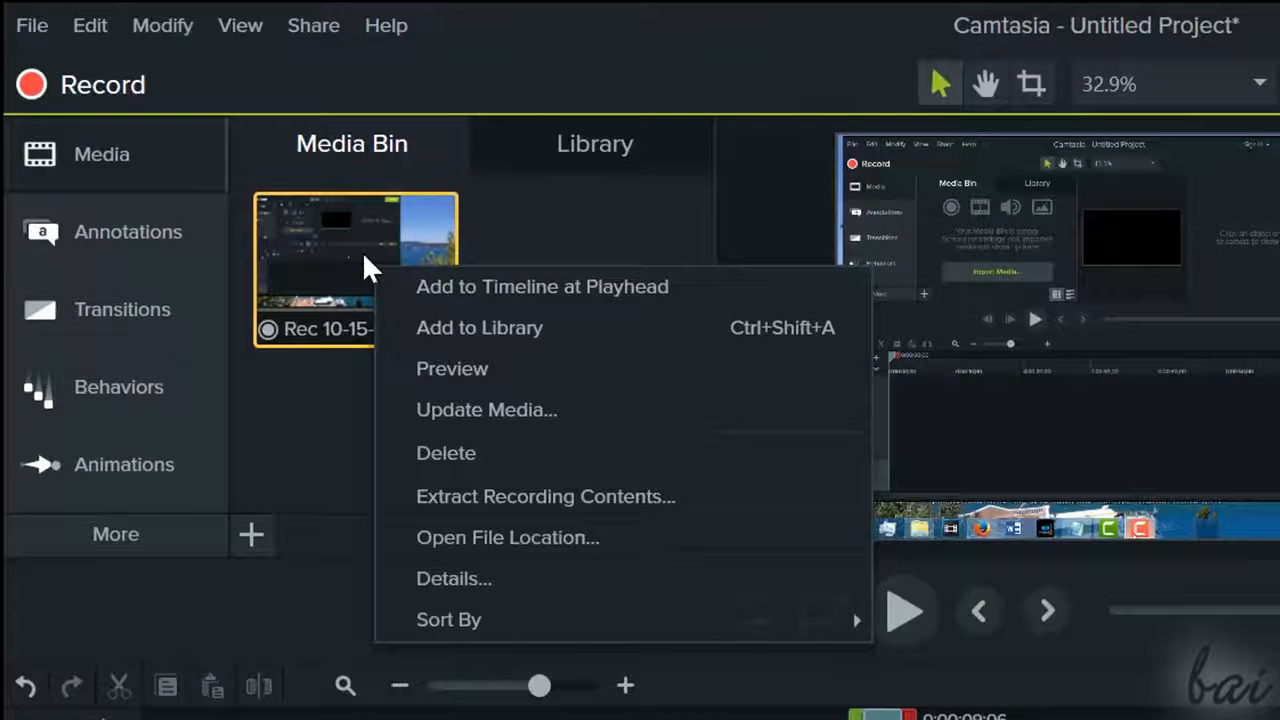
{"action": "left_click", "coordinate": [499, 542]}
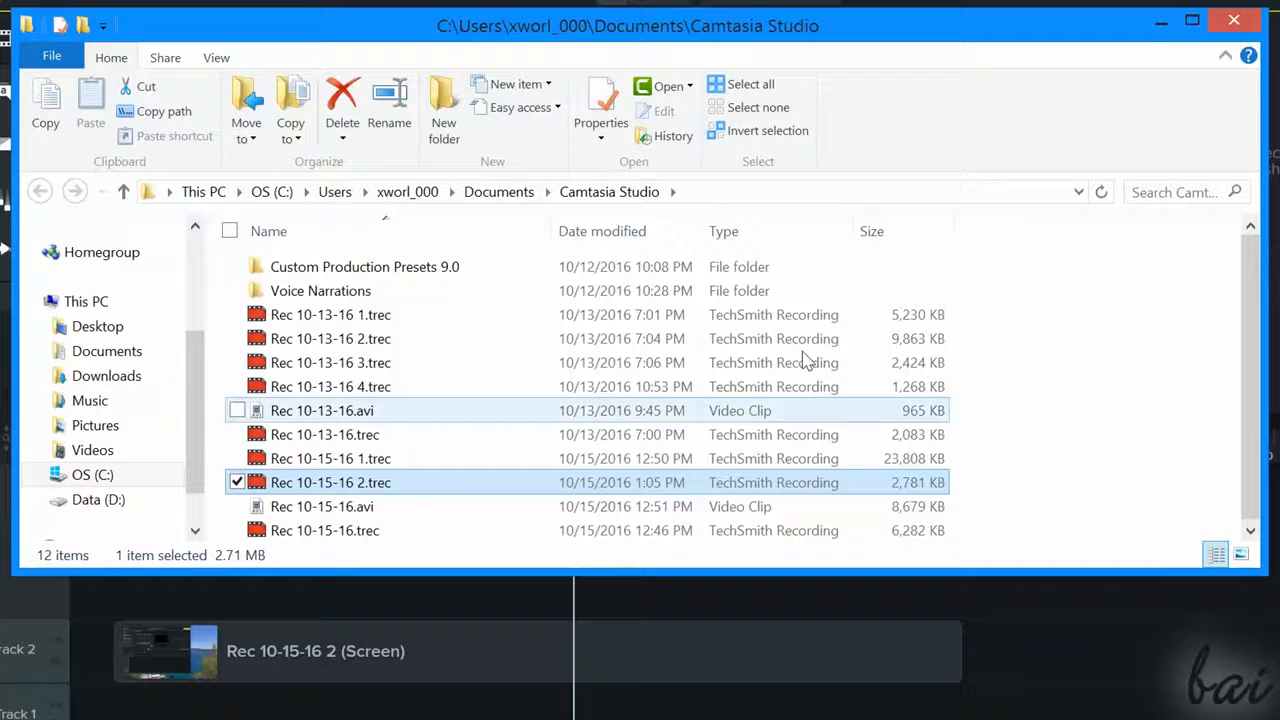
{"action": "left_click", "coordinate": [1234, 24]}
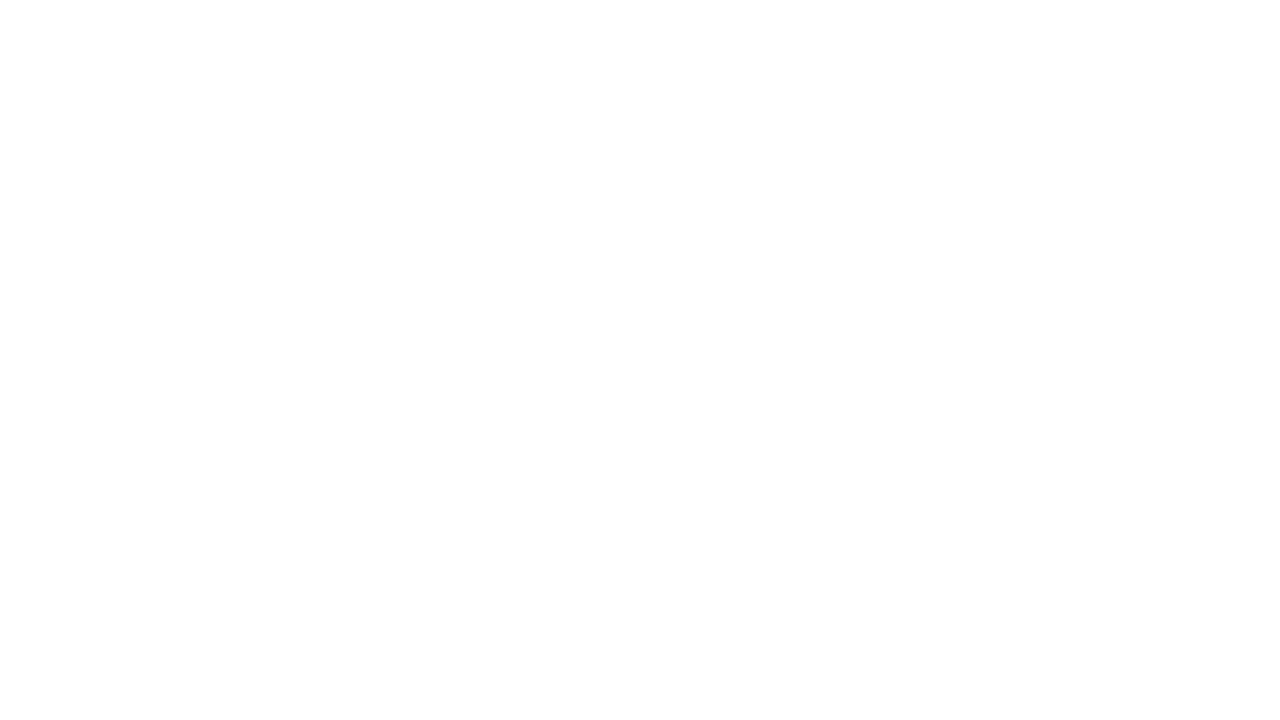